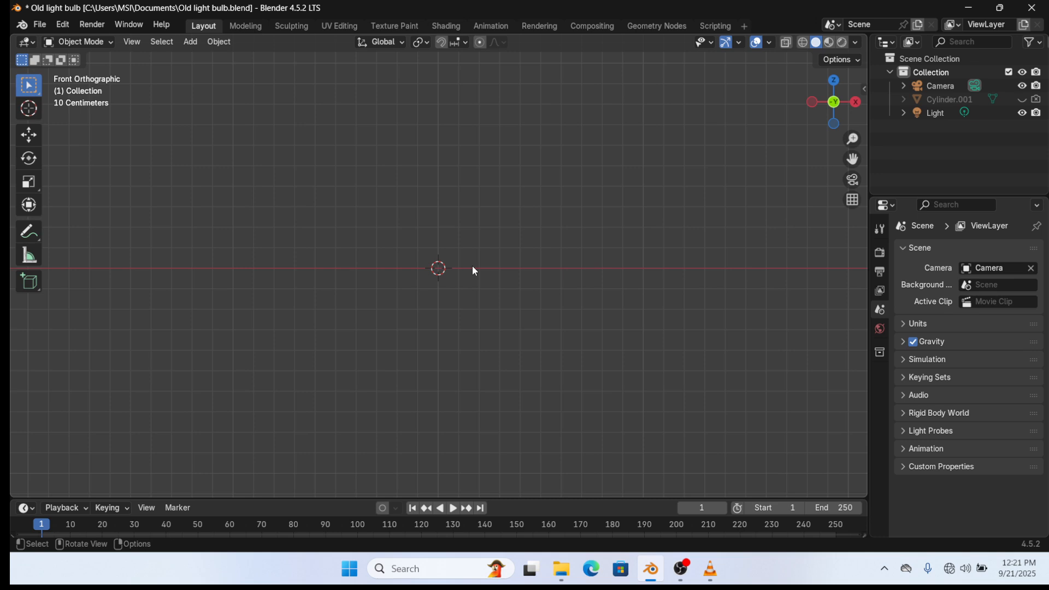
# - Add a UV sphere to the scene and scale it down
pyautogui.scroll(2, 472, 267)
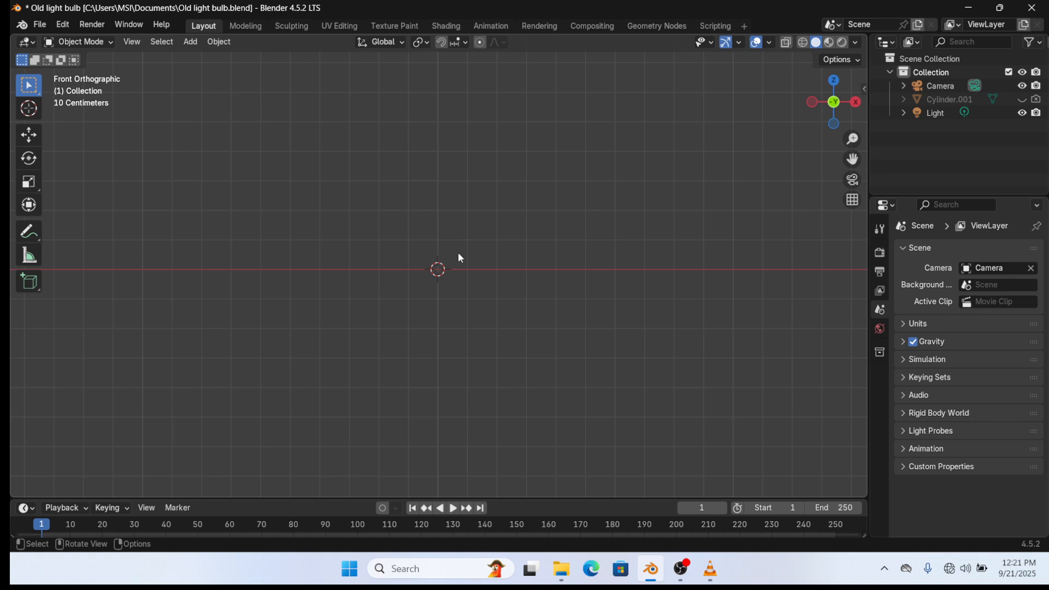
pyautogui.hotkey('shift', 'a')
pyautogui.moveTo(458, 251)
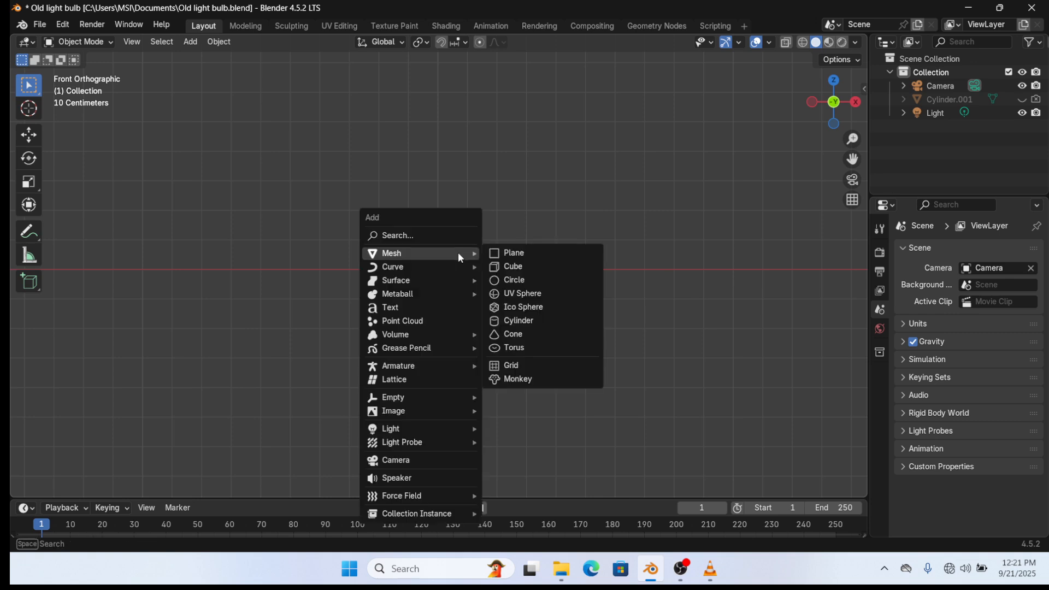
pyautogui.click(511, 293)
pyautogui.press('s')
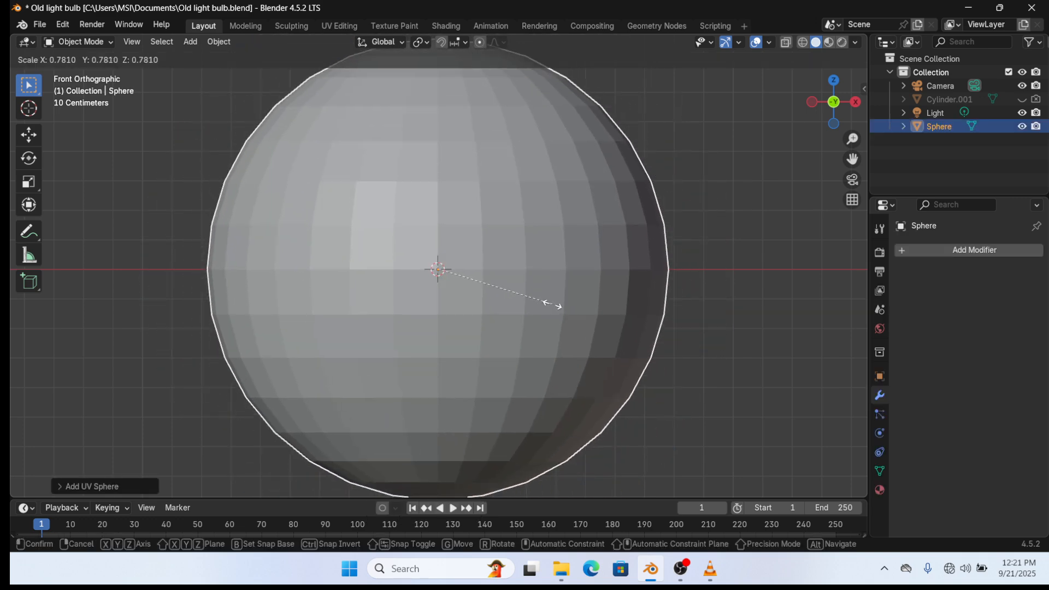
pyautogui.click(492, 288)
# - In Edit Mode, shrink the sphere's mesh further and raise it about 0.41 m along Z
pyautogui.press('Tab')
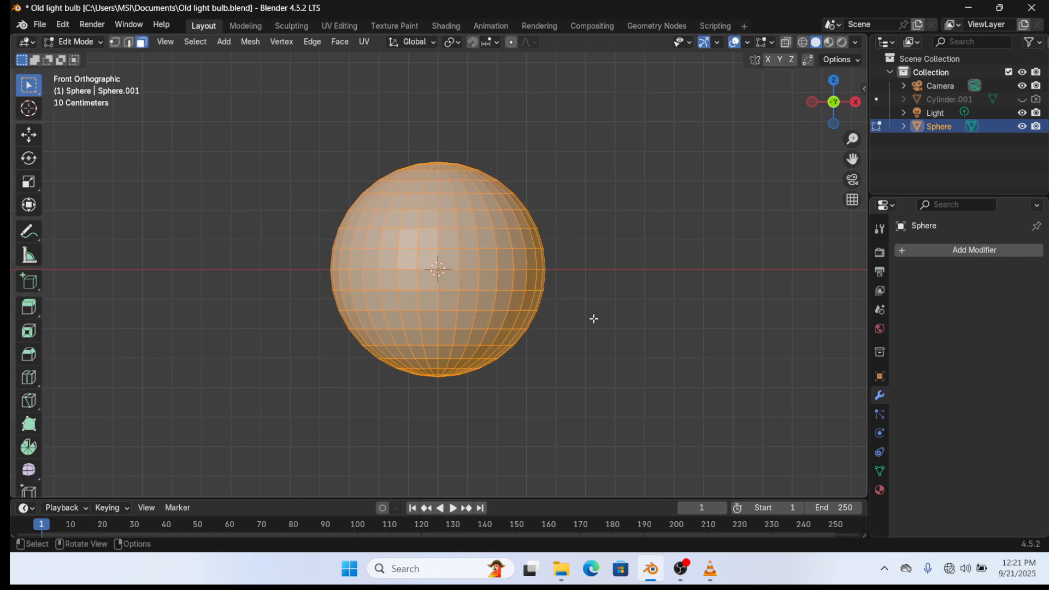
pyautogui.press('s')
pyautogui.click(568, 307)
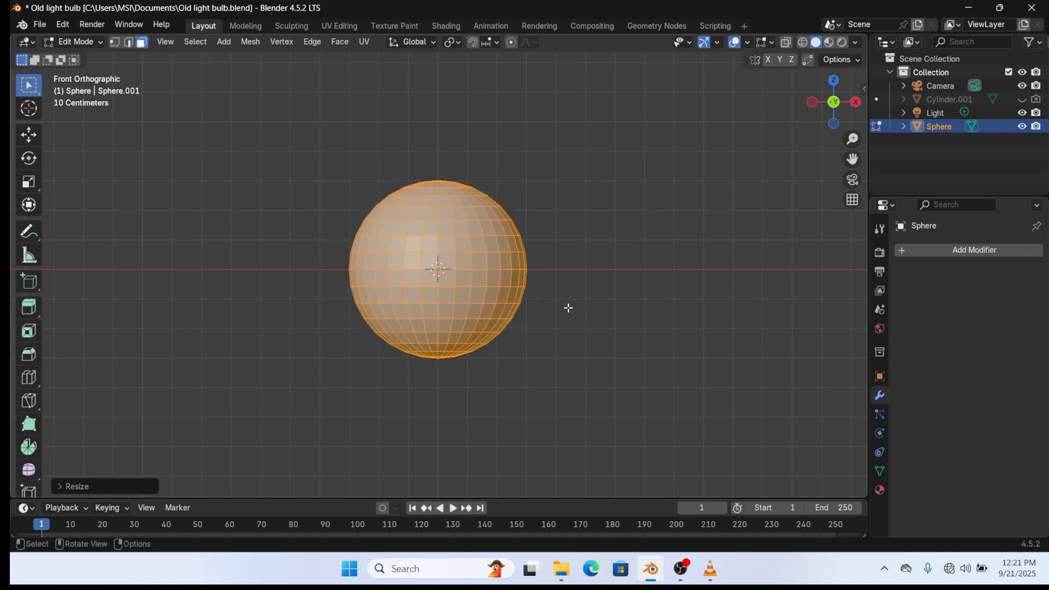
pyautogui.press('g')
pyautogui.press('z')
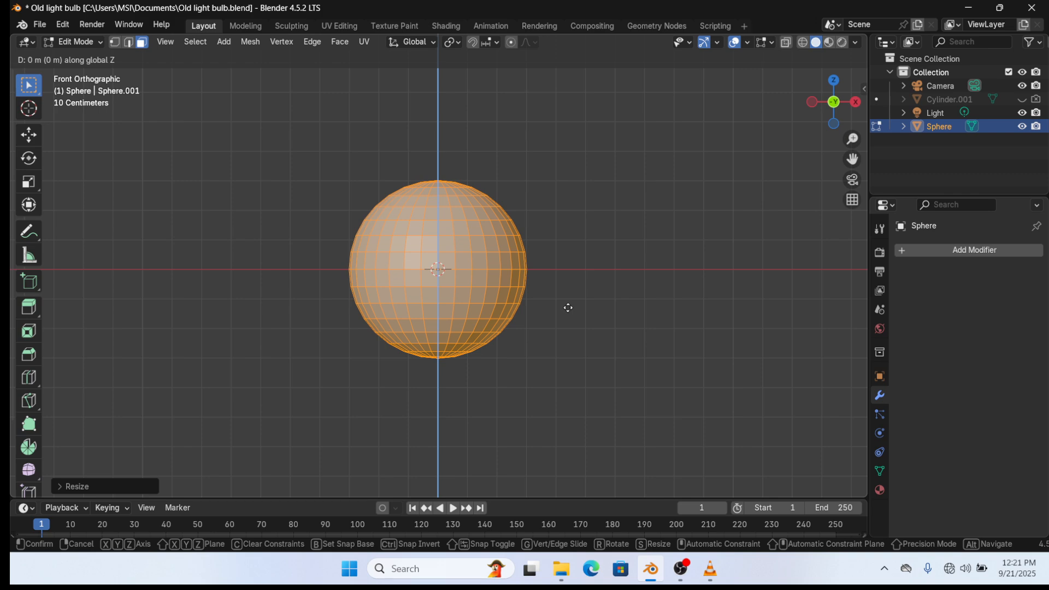
pyautogui.click(540, 187)
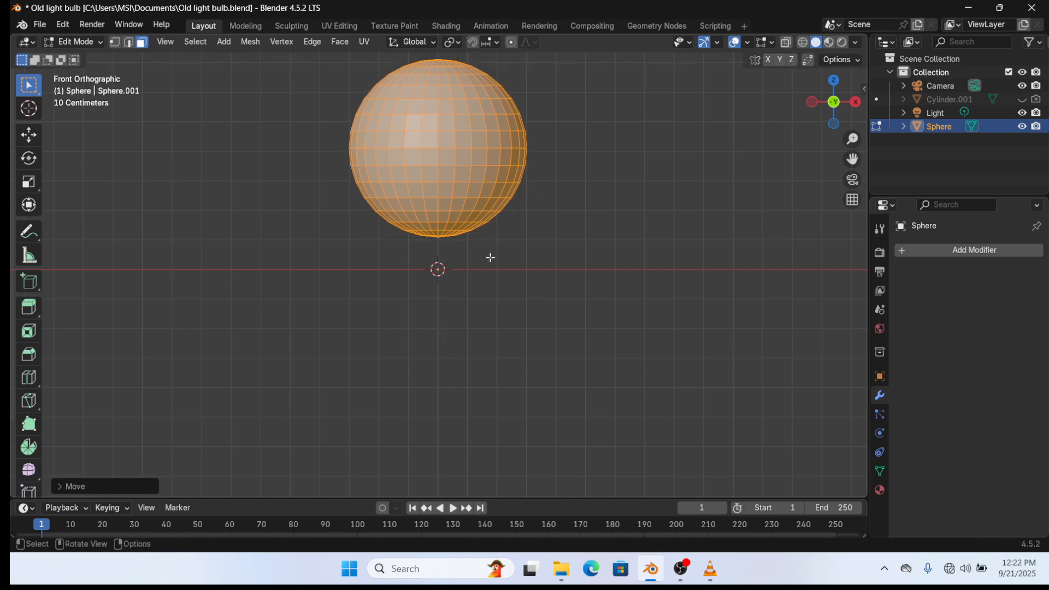
# - View the sphere from below and box-select the ring of faces around its bottom pole, dropping a stray face
pyautogui.moveTo(474, 295); pyautogui.dragTo(455, 253, button='middle')
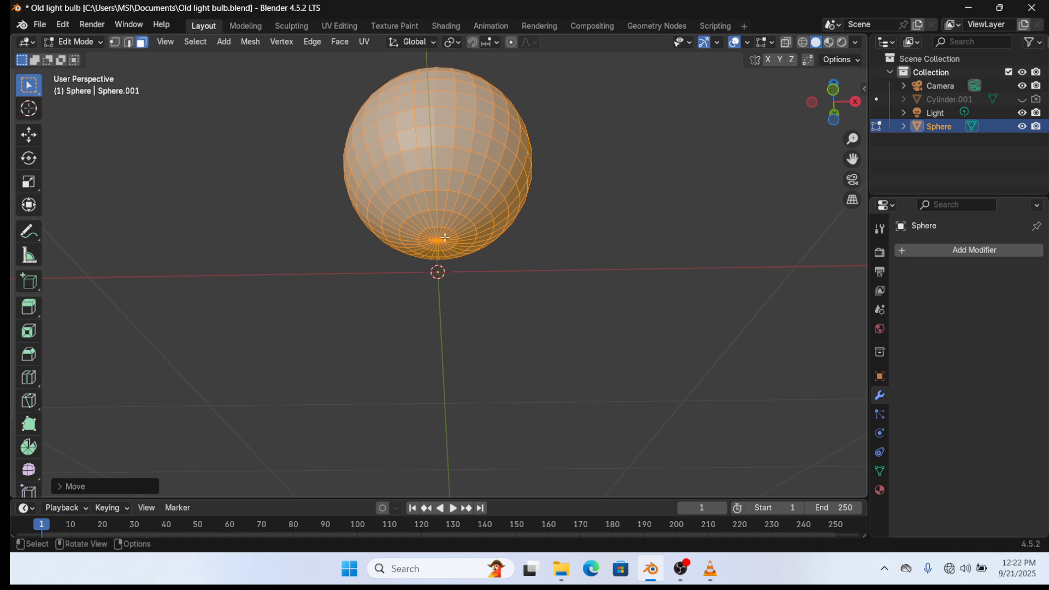
pyautogui.scroll(2, 453, 234)
pyautogui.keyDown('shift'); pyautogui.moveTo(458, 232); pyautogui.dragTo(444, 320, button='middle'); pyautogui.keyUp('shift')
pyautogui.keyDown('shift'); pyautogui.moveTo(606, 356); pyautogui.dragTo(613, 337, button='middle'); pyautogui.keyUp('shift')
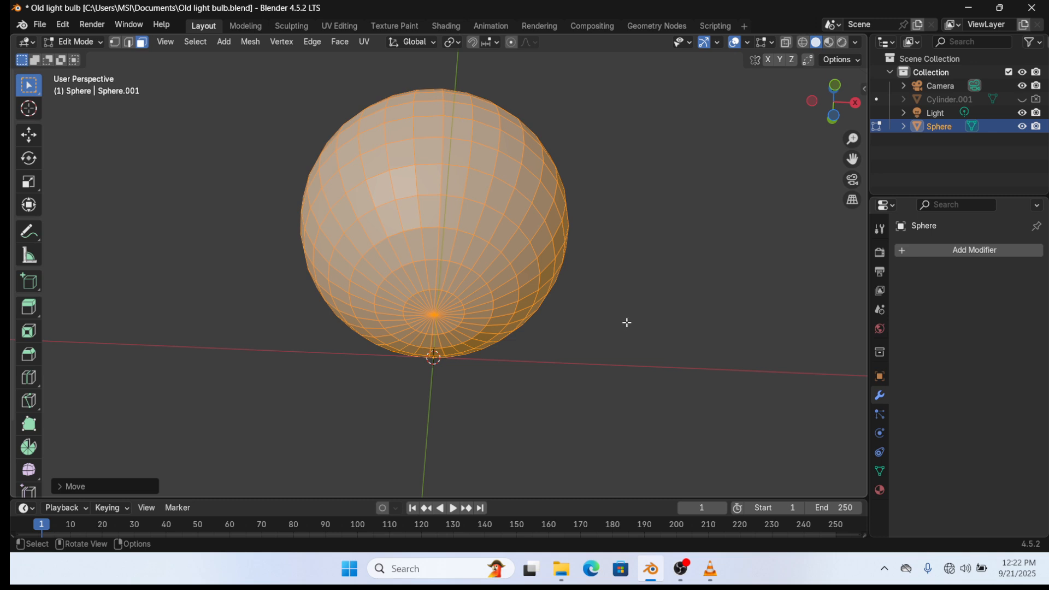
pyautogui.keyDown('shift'); pyautogui.moveTo(625, 320); pyautogui.dragTo(638, 360, button='middle'); pyautogui.keyUp('shift')
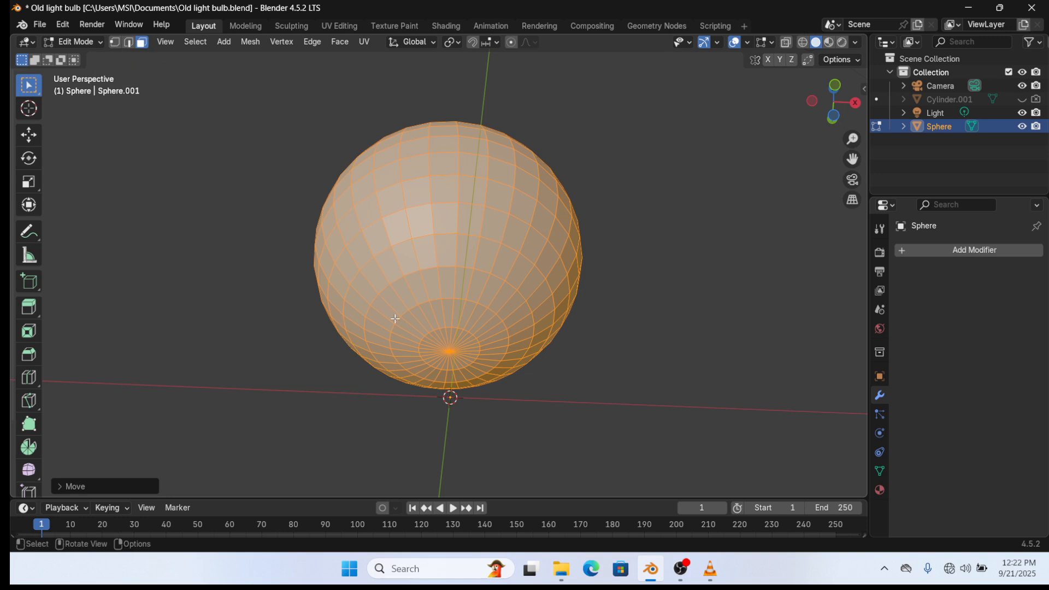
pyautogui.moveTo(395, 318); pyautogui.dragTo(489, 369)
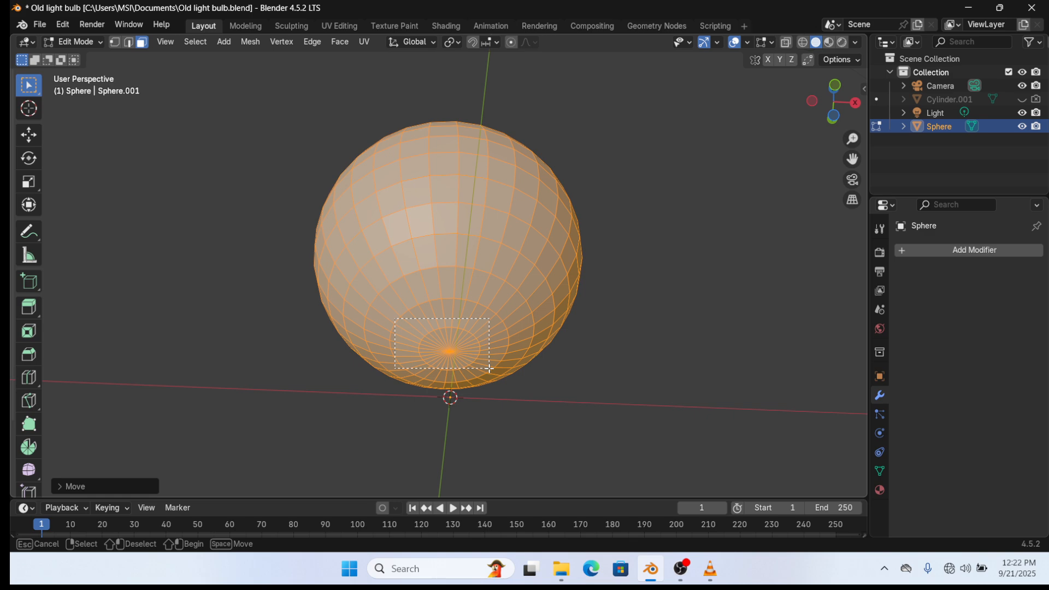
pyautogui.moveTo(490, 369); pyautogui.dragTo(493, 375)
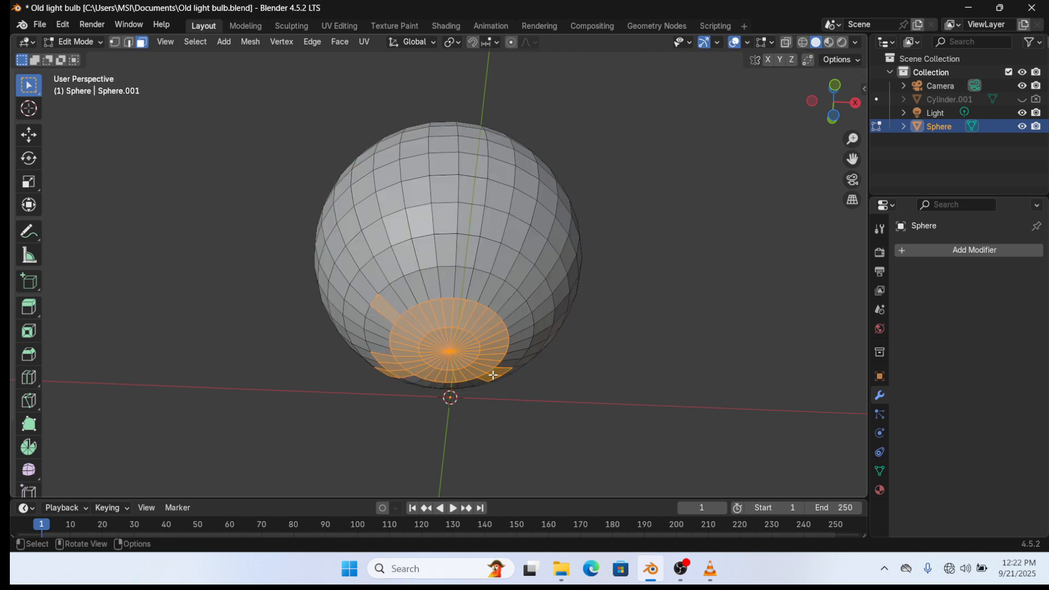
pyautogui.click(406, 324)
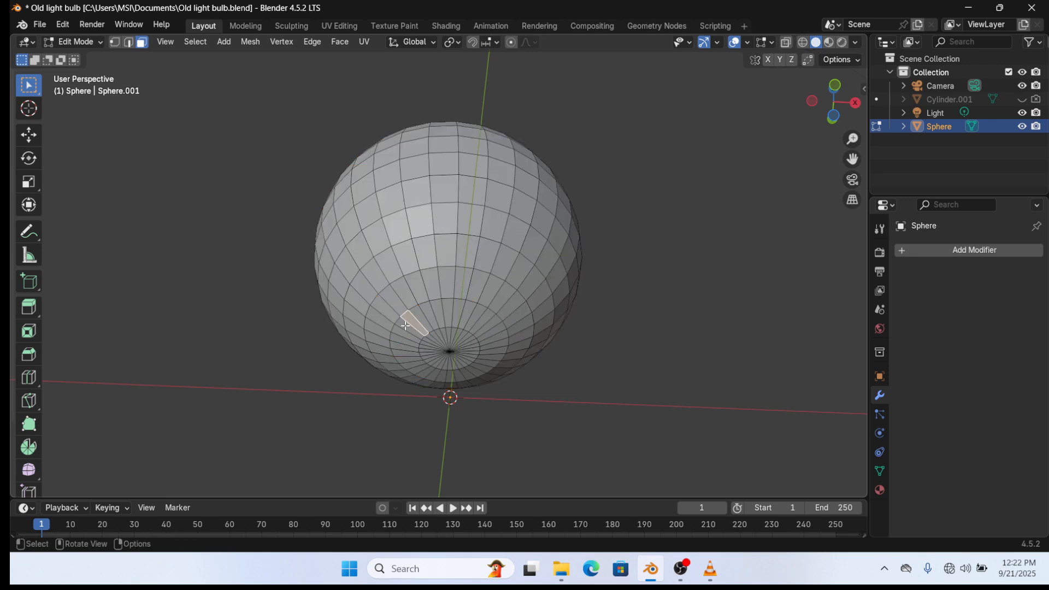
pyautogui.keyDown('shift'); pyautogui.moveTo(405, 324); pyautogui.dragTo(482, 375); pyautogui.keyUp('shift')
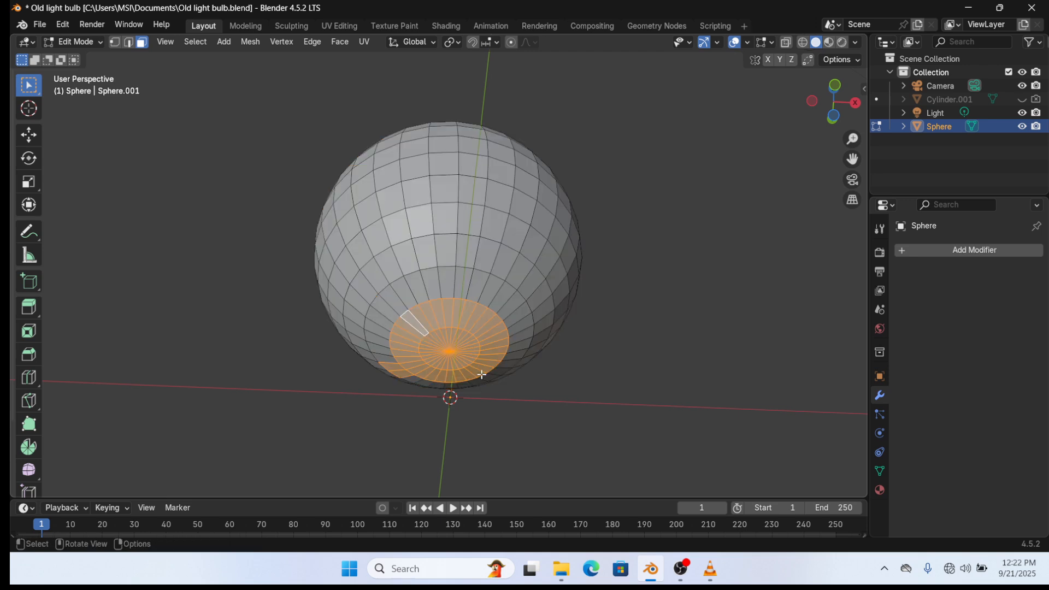
pyautogui.keyDown('shift'); pyautogui.click(392, 365); pyautogui.keyUp('shift')
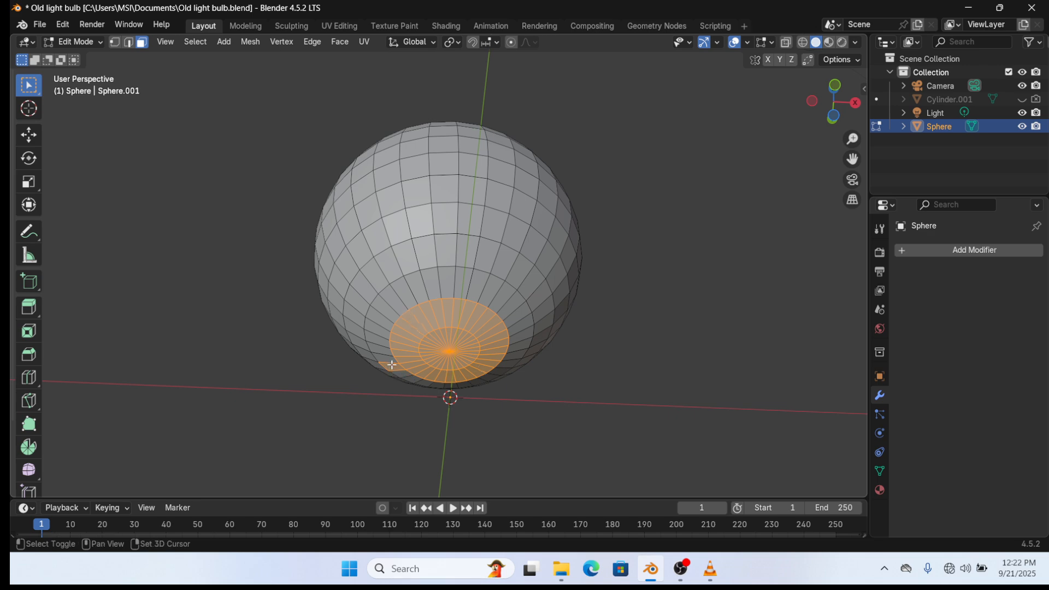
pyautogui.moveTo(392, 365); pyautogui.dragTo(490, 421, button='middle')
pyautogui.press('ctrl')
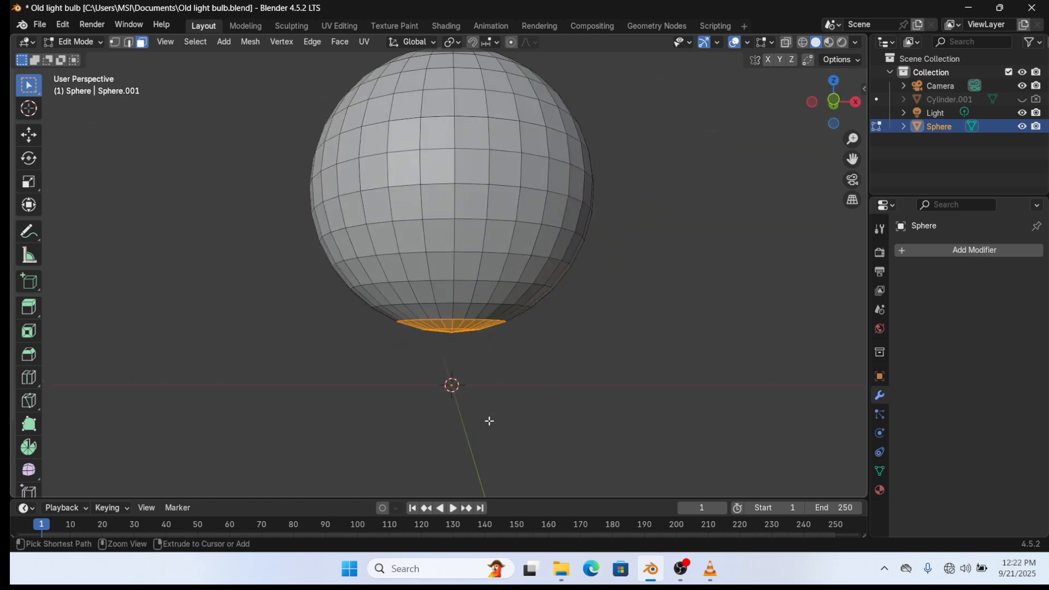
# - Grow the bottom face selection by one ring and extrude it downward into a neck
pyautogui.press('ctrl+KP_Add')
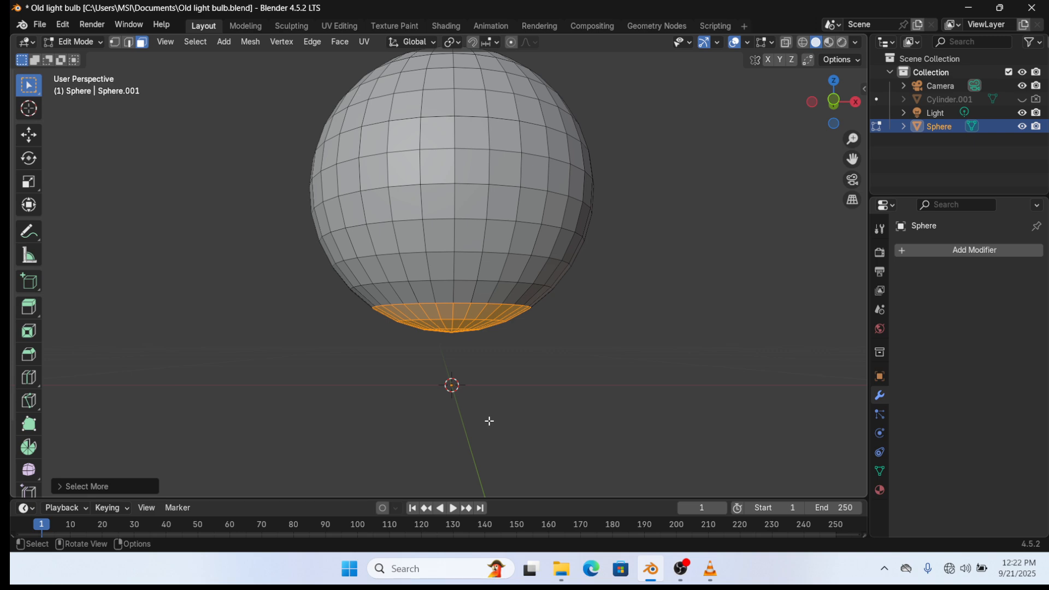
pyautogui.press('e')
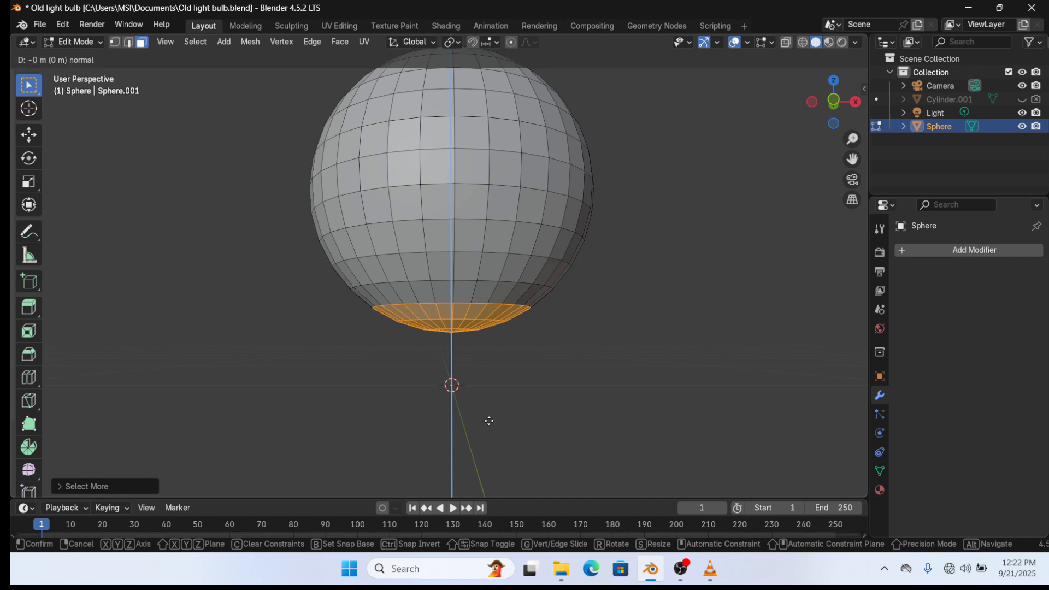
pyautogui.click(501, 484)
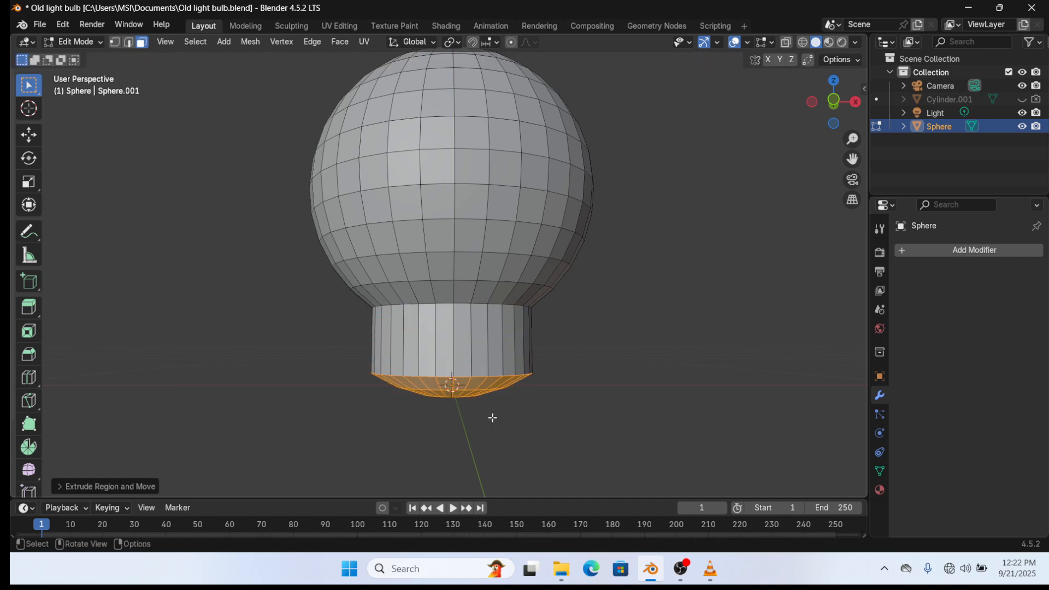
# - Delete the neck's bottom faces in front view so its end is left open
pyautogui.press('KP_1')
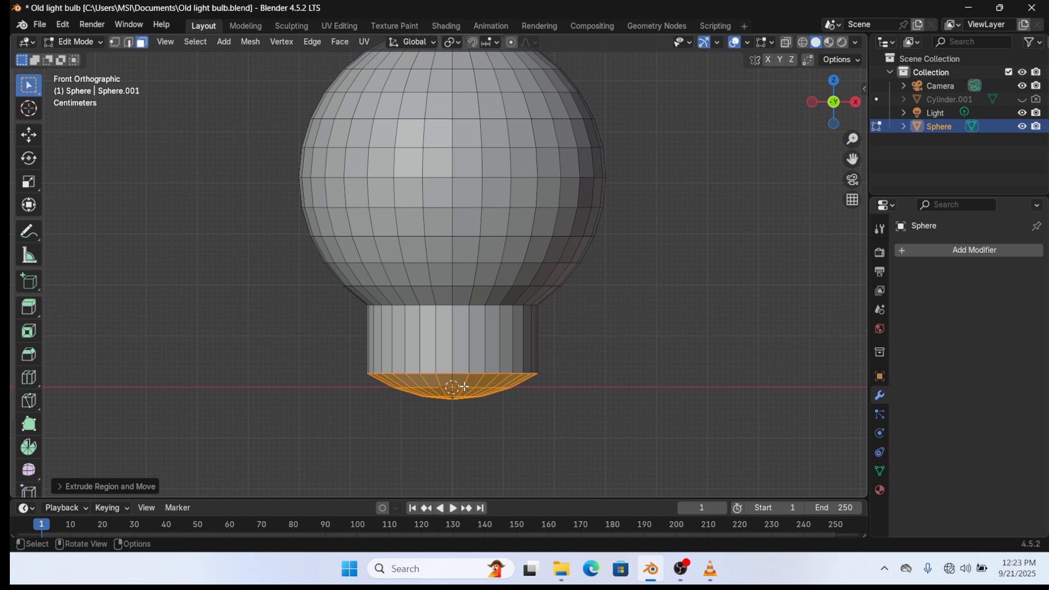
pyautogui.press('x')
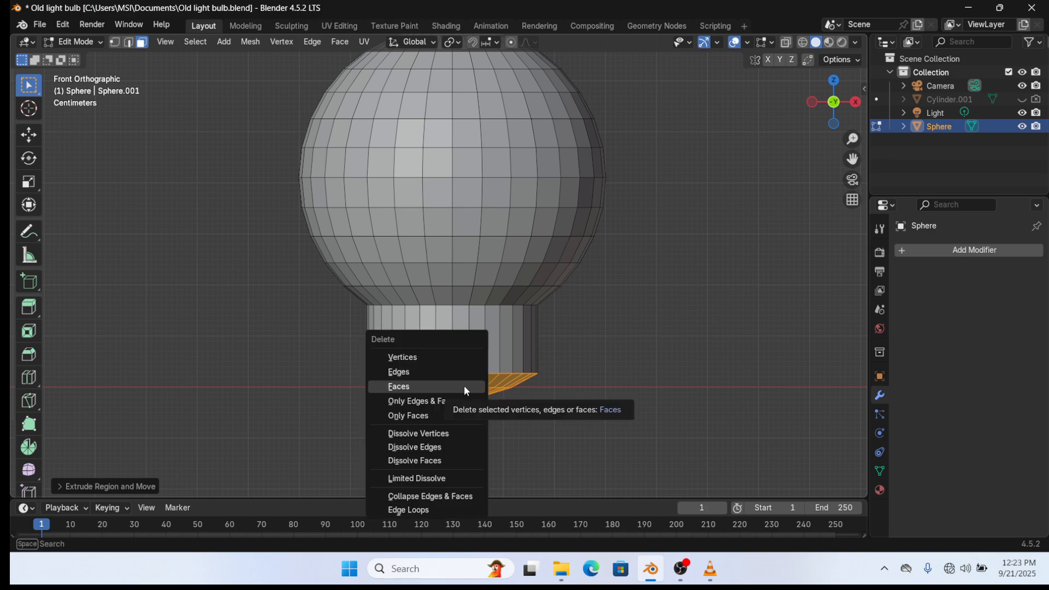
pyautogui.click(464, 386)
pyautogui.moveTo(520, 375)
pyautogui.mouseDown(button='middle')
pyautogui.moveTo(538, 358)
pyautogui.moveTo(537, 374)
pyautogui.mouseUp(button='middle')
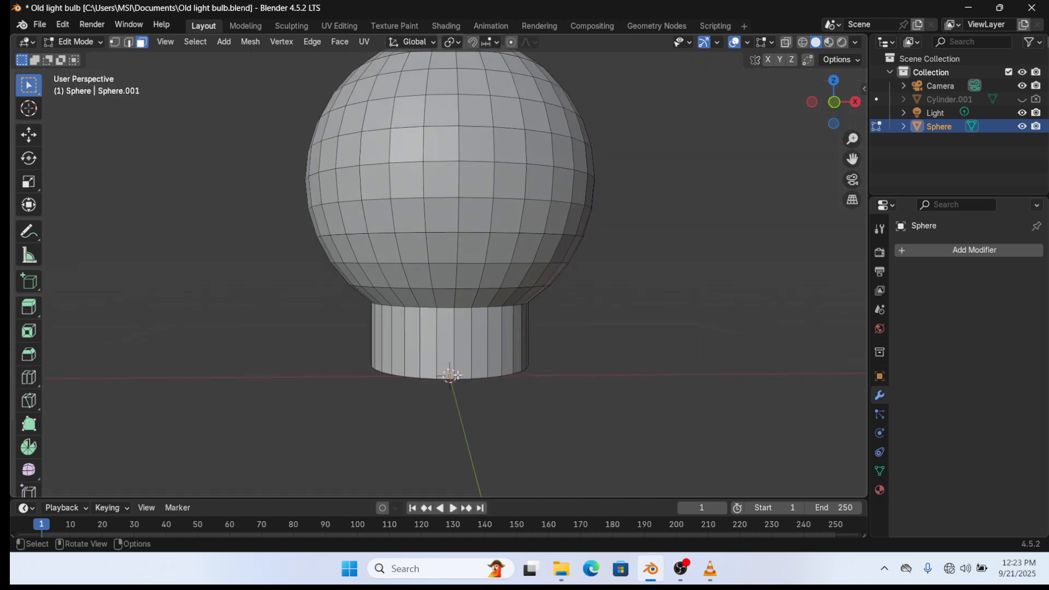
pyautogui.moveTo(457, 375); pyautogui.dragTo(485, 361, button='middle')
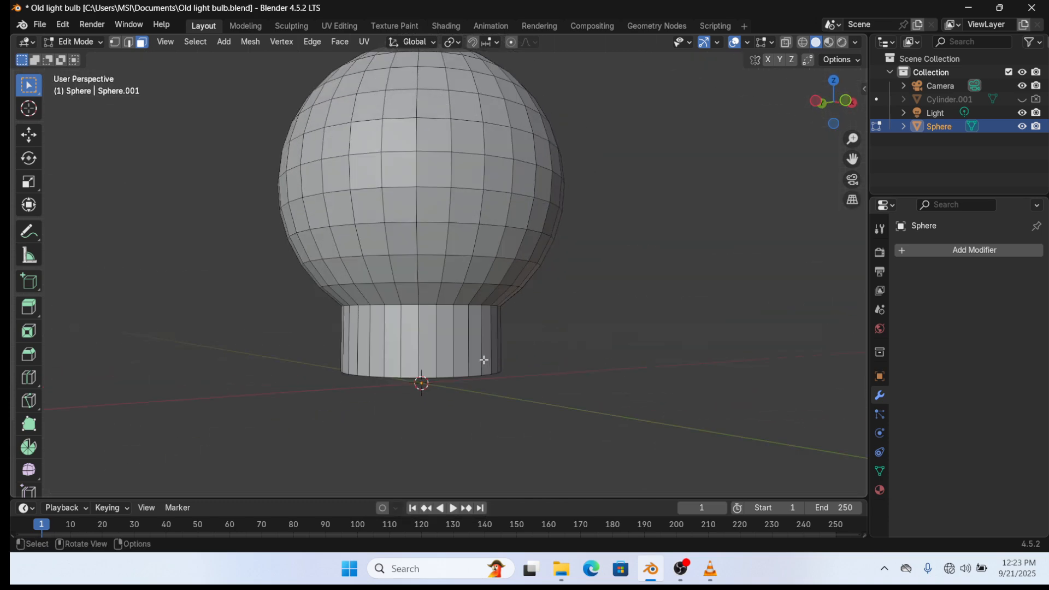
pyautogui.press('KP_1')
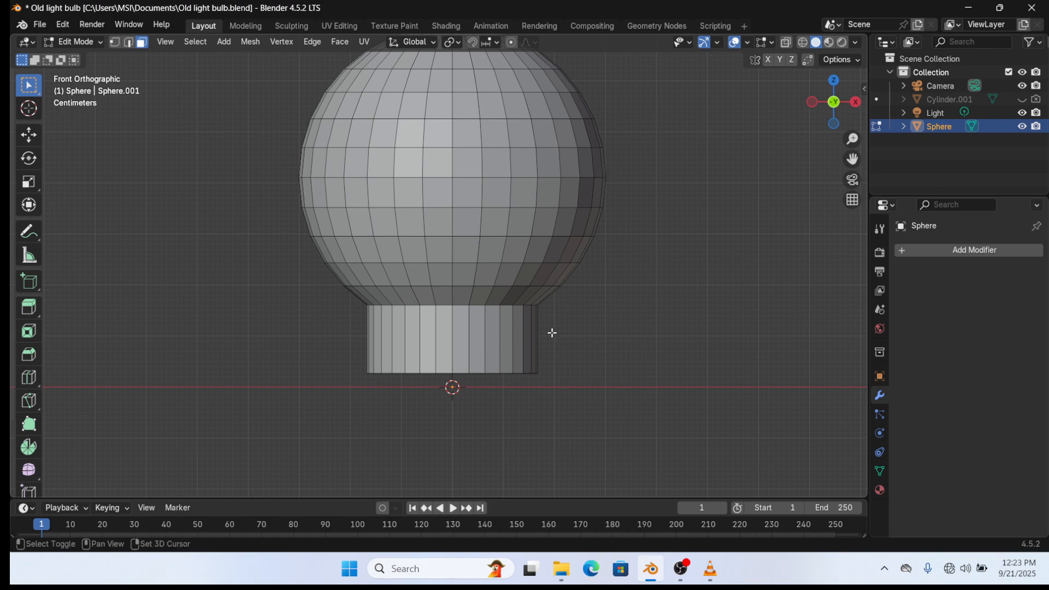
pyautogui.keyDown('shift'); pyautogui.moveTo(552, 333); pyautogui.dragTo(512, 374, button='middle'); pyautogui.keyUp('shift')
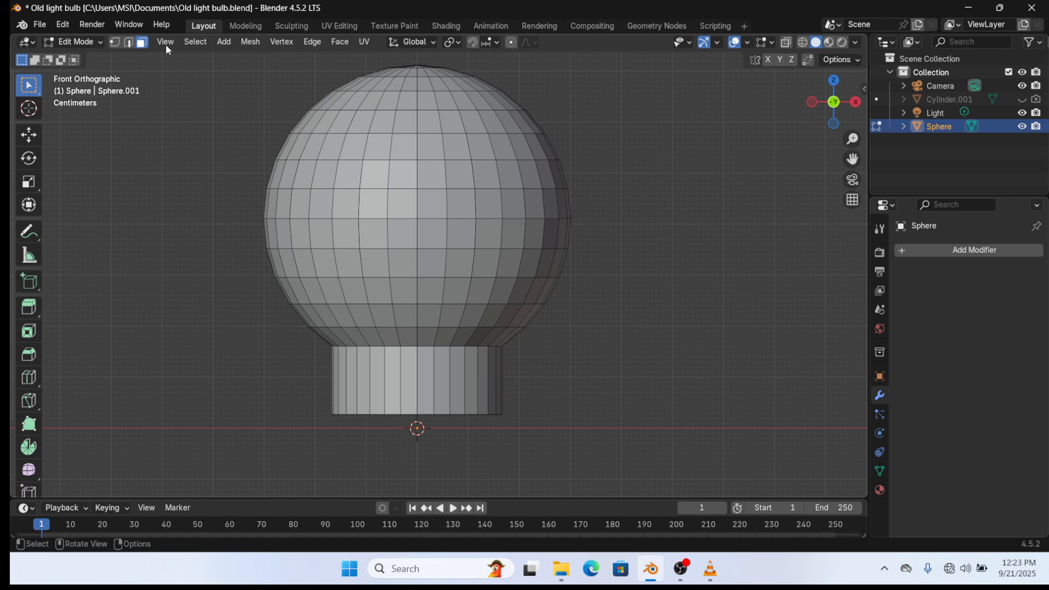
# - Switch to vertex select and box-select the bottom vertex ring of the neck
pyautogui.click(115, 43)
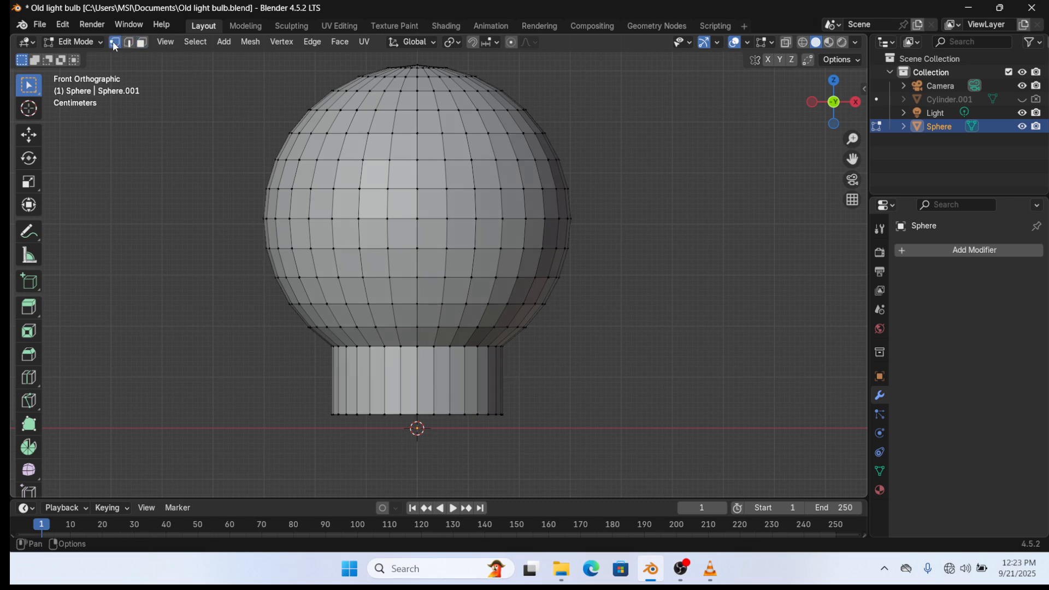
pyautogui.hotkey('alt', 'z')
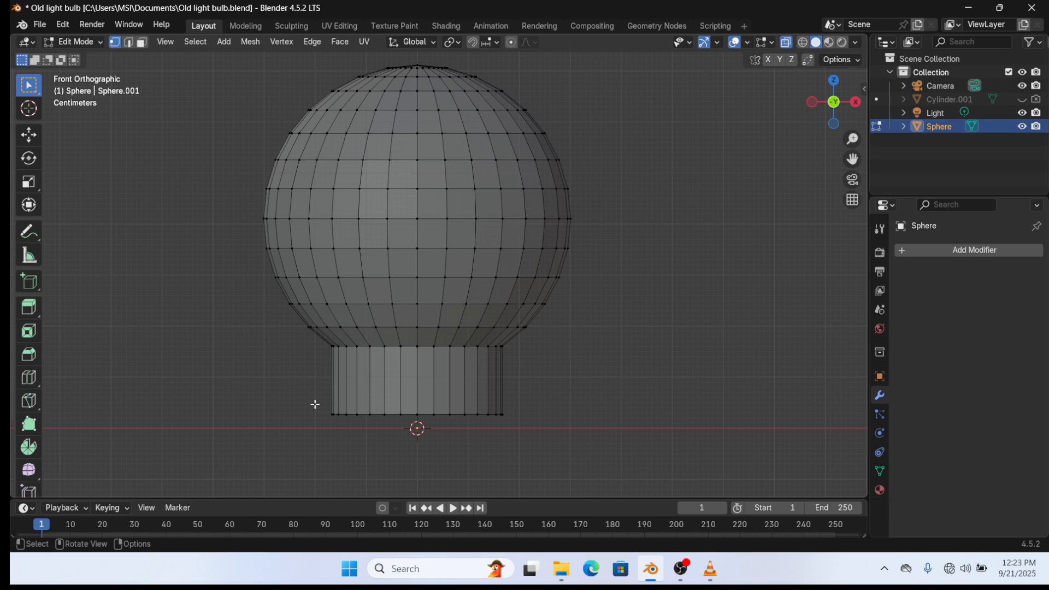
pyautogui.moveTo(313, 405); pyautogui.dragTo(562, 433)
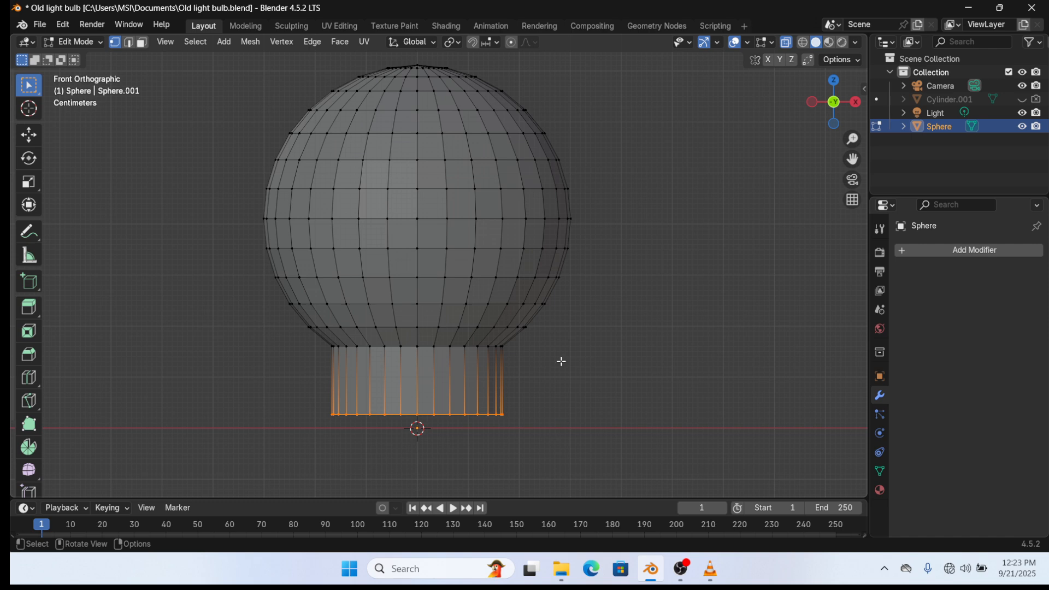
pyautogui.press('z')
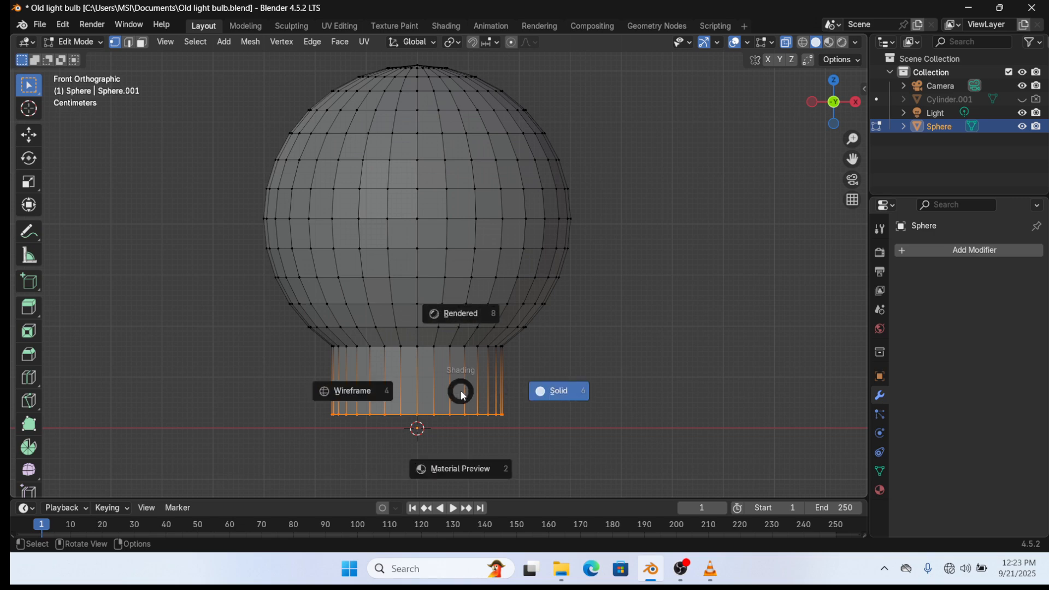
pyautogui.hotkey('alt', 'z')
pyautogui.click(564, 388)
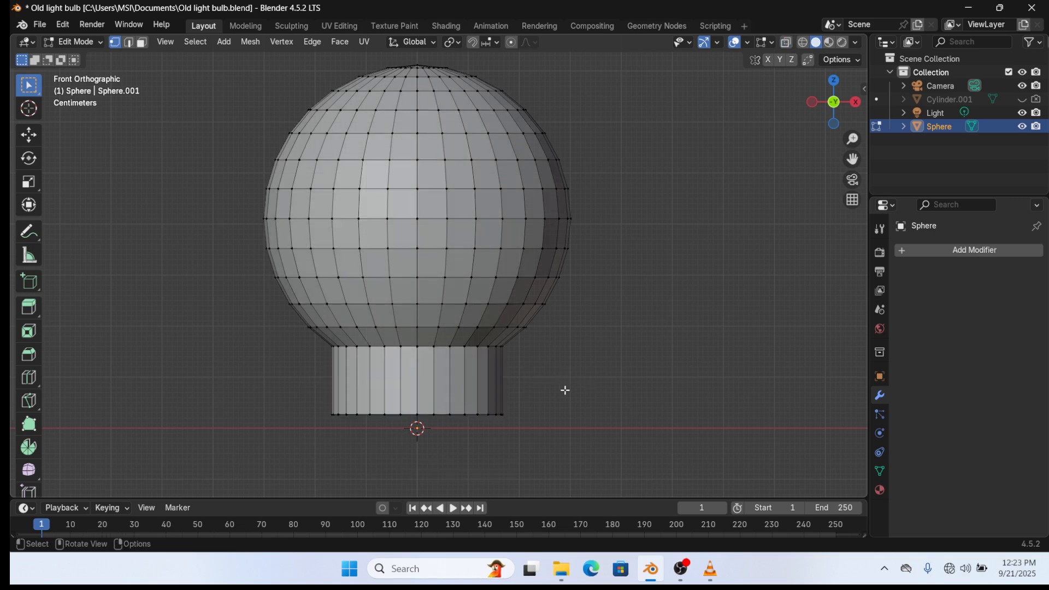
pyautogui.moveTo(273, 389); pyautogui.dragTo(571, 429)
# - Check the neck's underside, then in front X-ray view box-select its entire bottom vertex row
pyautogui.moveTo(463, 438); pyautogui.dragTo(343, 389, button='middle')
pyautogui.scroll(2, 430, 408)
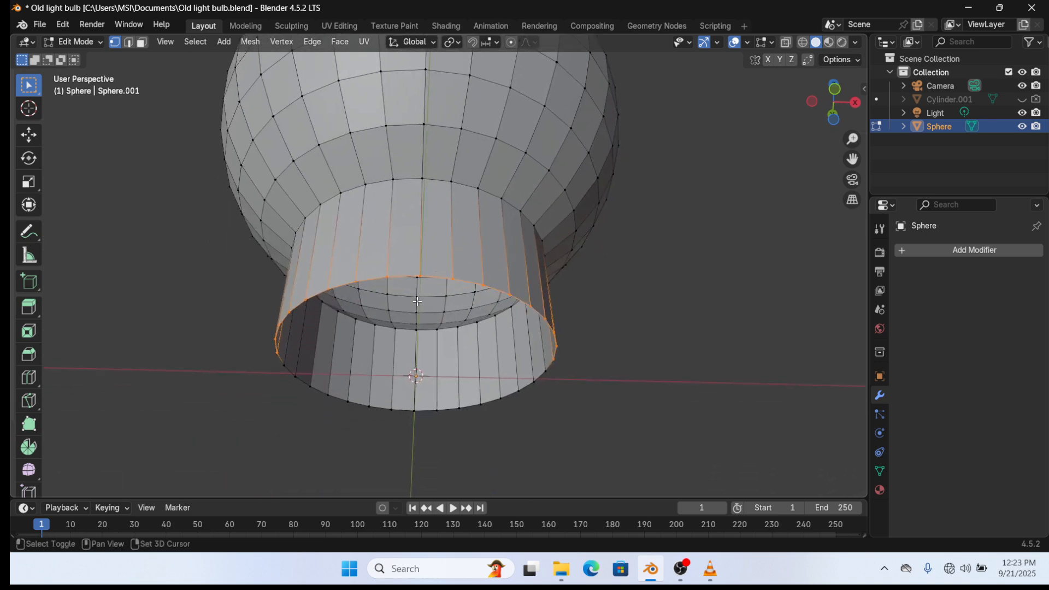
pyautogui.moveTo(306, 359); pyautogui.dragTo(323, 396, button='middle')
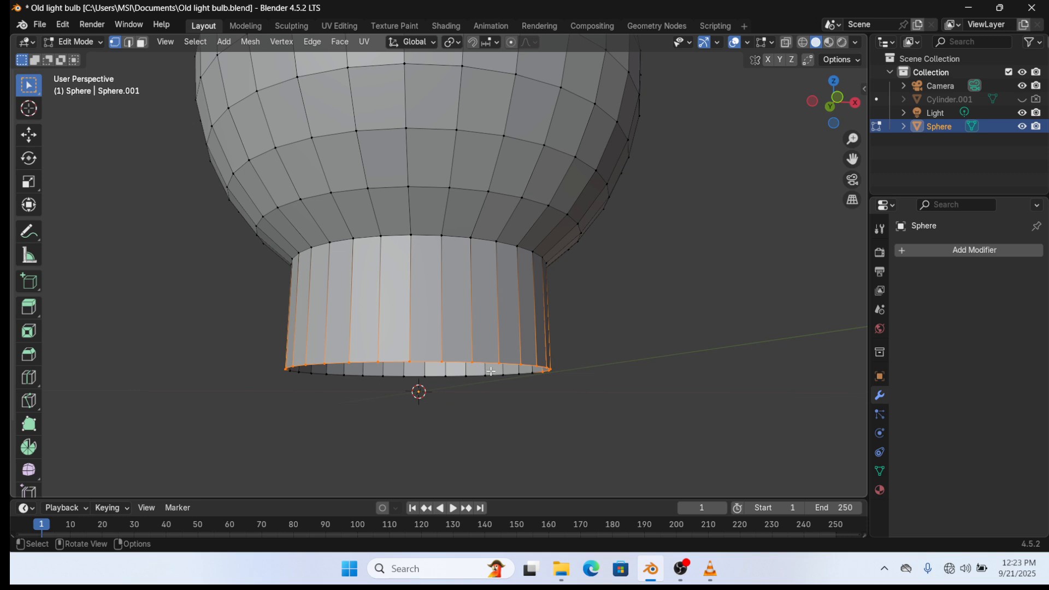
pyautogui.press('KP_1')
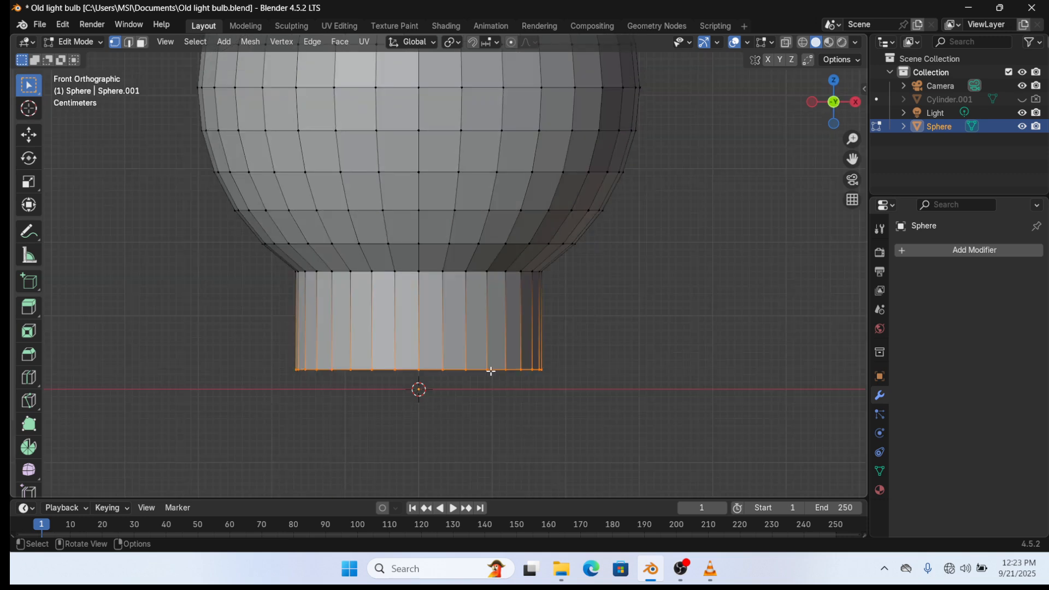
pyautogui.hotkey('alt', 'z')
pyautogui.moveTo(246, 348); pyautogui.dragTo(618, 393)
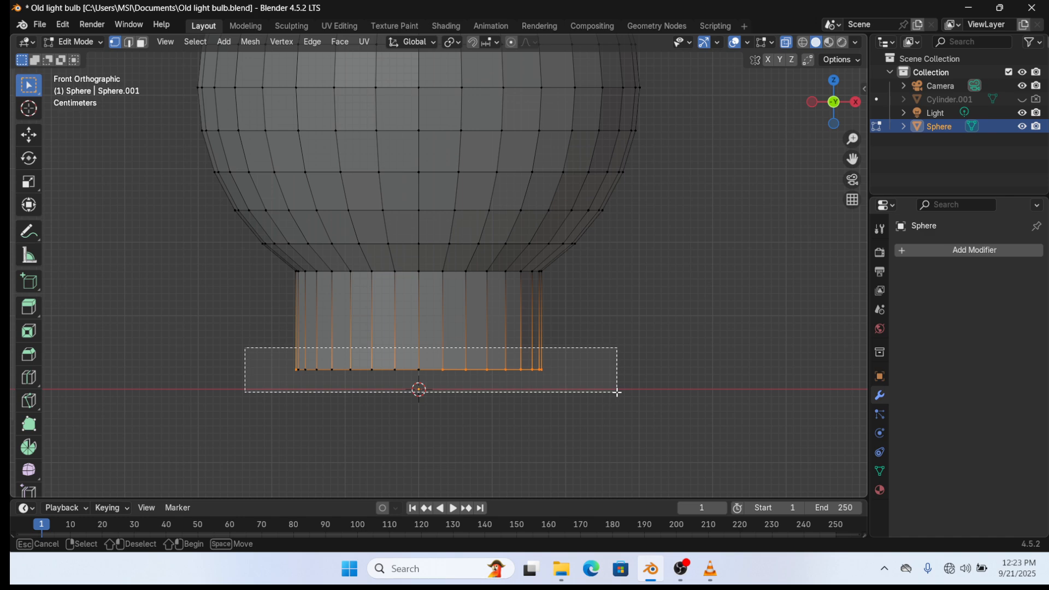
pyautogui.moveTo(618, 392); pyautogui.dragTo(617, 394)
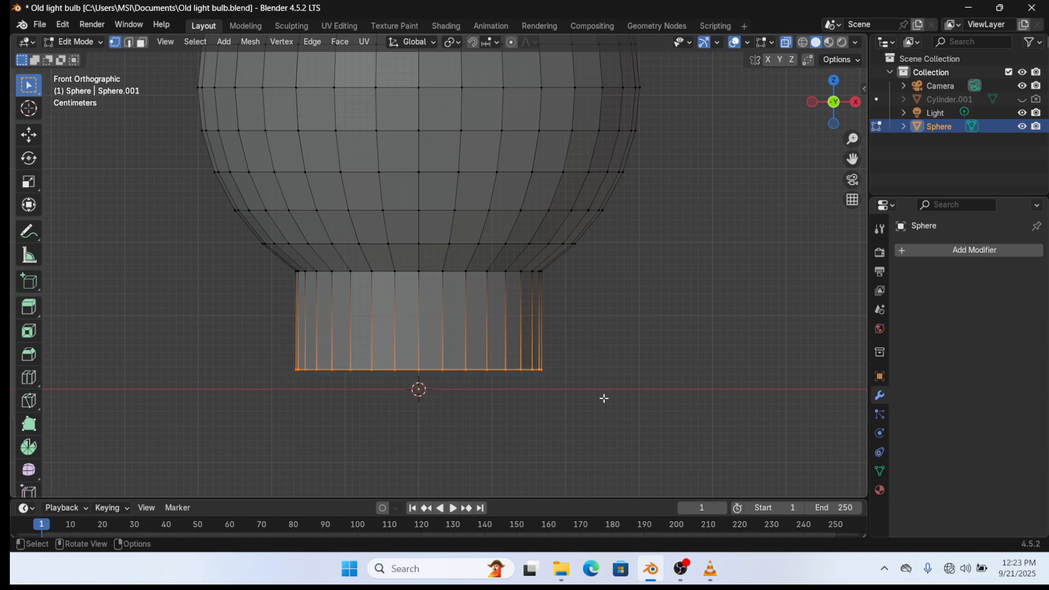
# - Raise the neck's bottom vertex row about 5 cm along Z, then fine-tune its height
pyautogui.press('g')
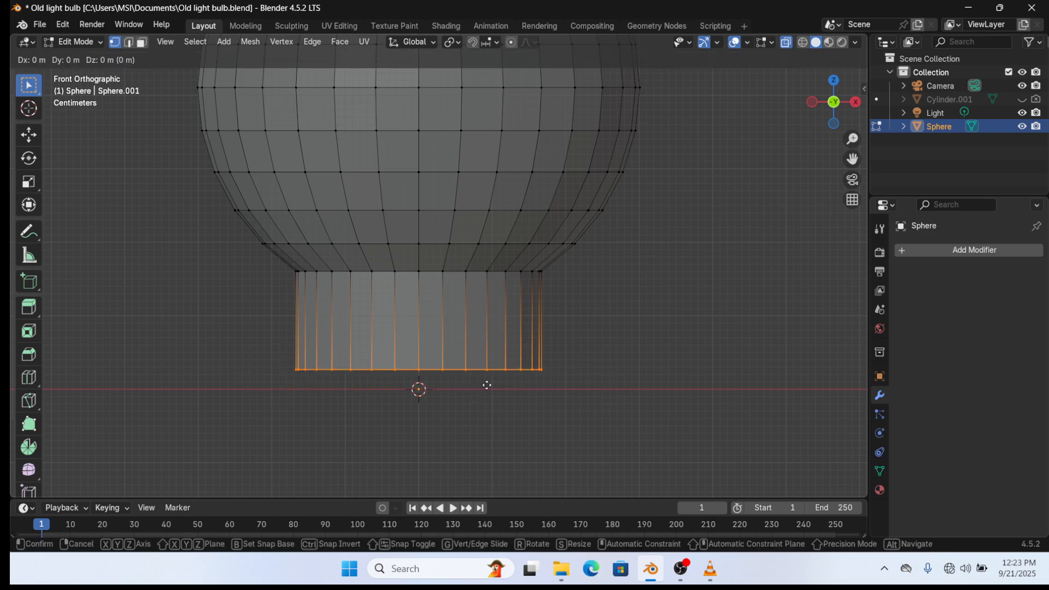
pyautogui.press('z')
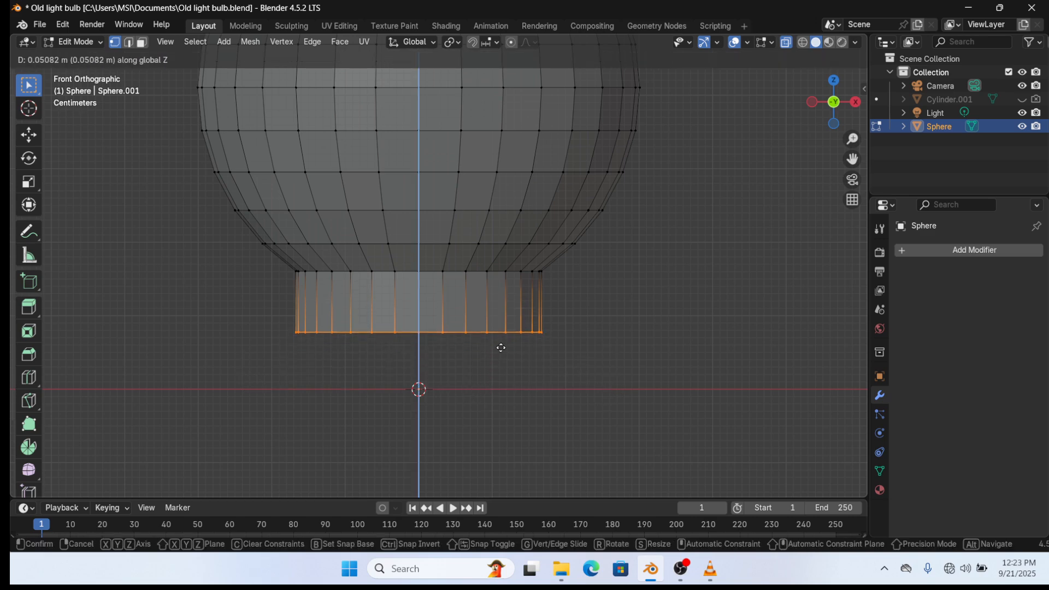
pyautogui.click(499, 348)
pyautogui.scroll(-4, 543, 346)
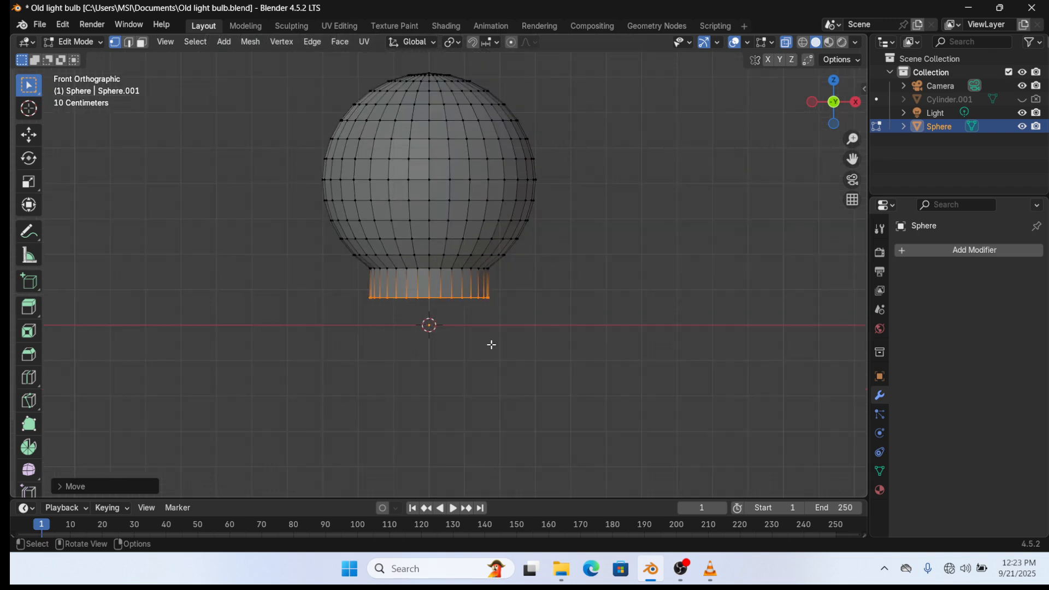
pyautogui.press('g')
pyautogui.press('z')
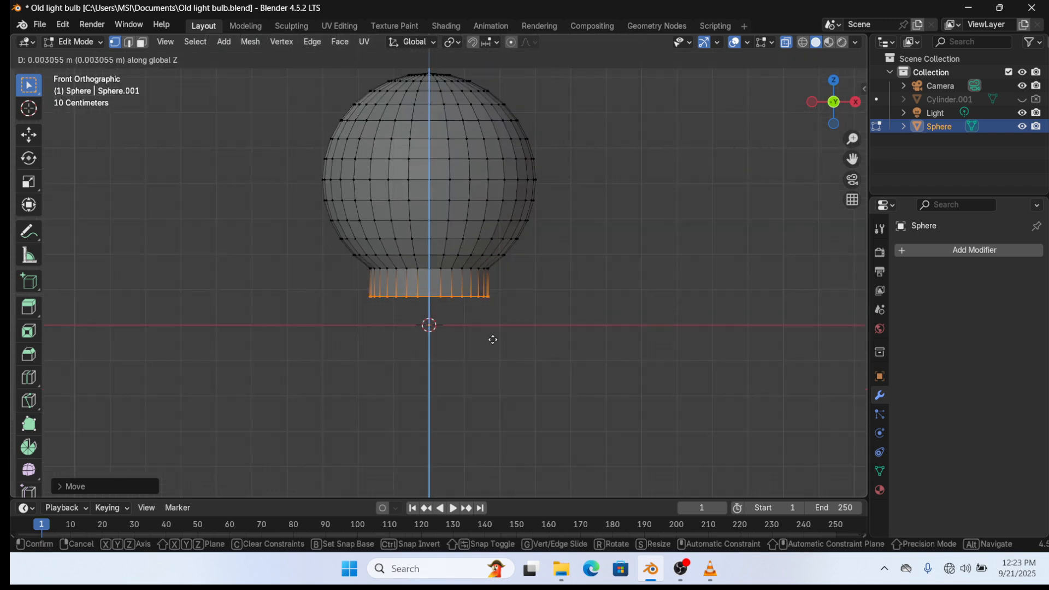
pyautogui.click(496, 331)
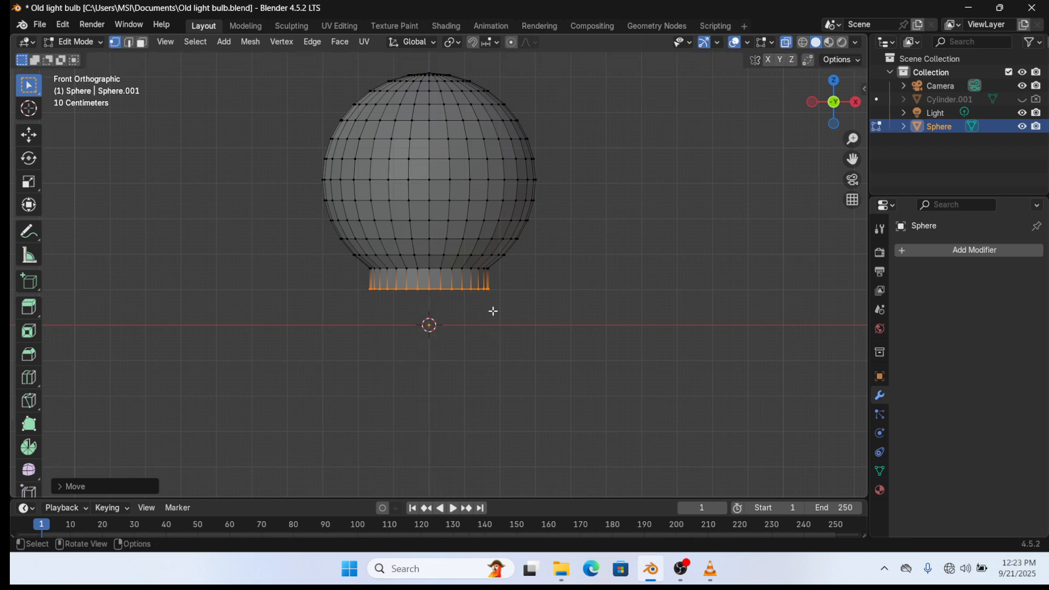
# - Zoom in on the bulb's neck and start a knife cut at its top edge
pyautogui.scroll(3, 506, 300)
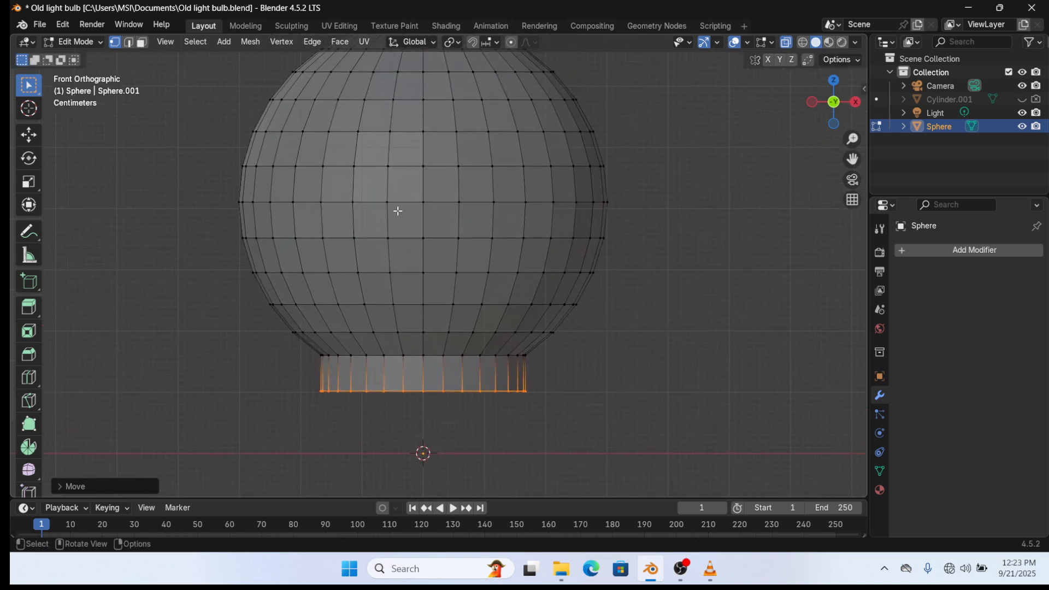
pyautogui.scroll(2, 437, 273)
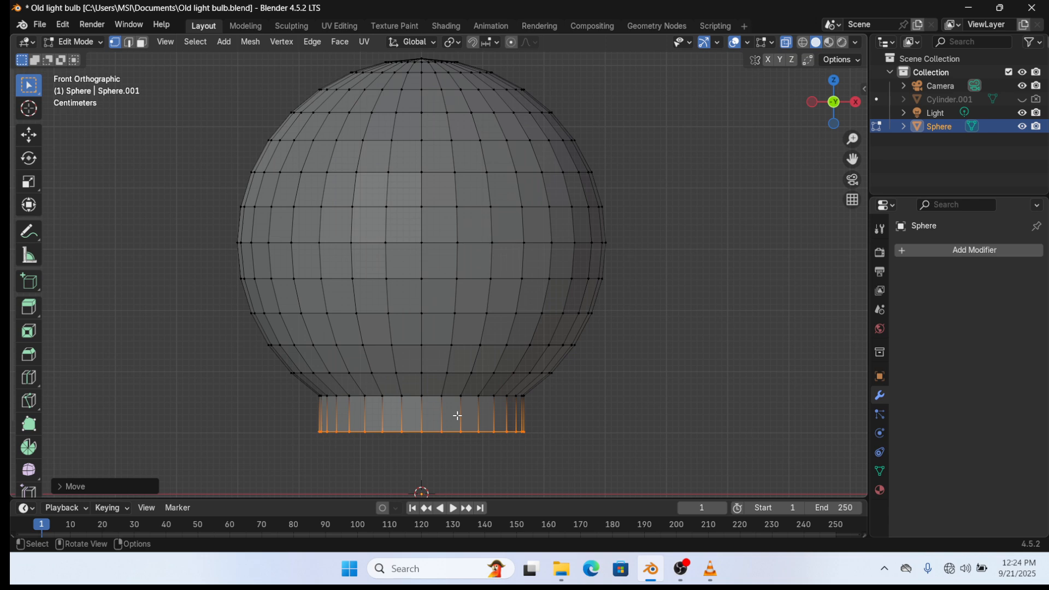
pyautogui.keyDown('shift'); pyautogui.moveTo(418, 405); pyautogui.dragTo(417, 358, button='middle'); pyautogui.keyUp('shift')
pyautogui.scroll(1, 412, 359)
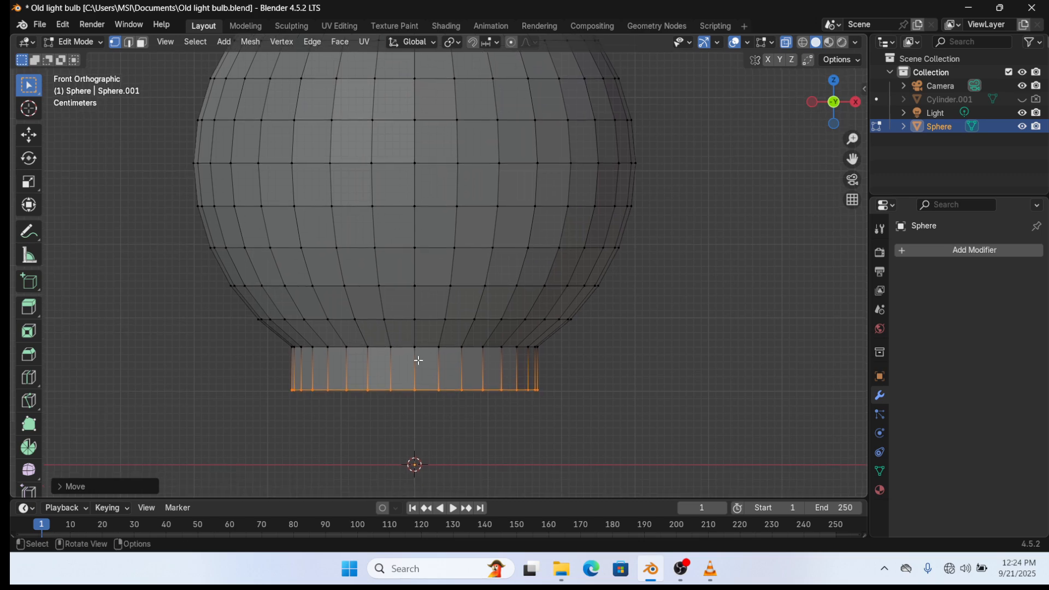
pyautogui.press('k')
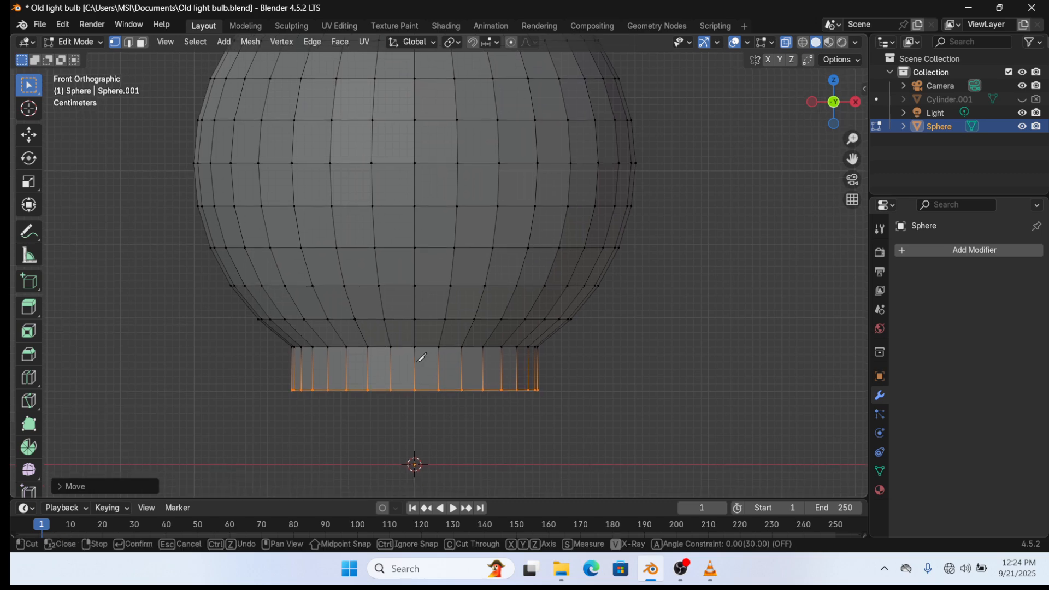
# - Knife-cut a zigzag of diagonal edges across the front of the neck
pyautogui.click(293, 359)
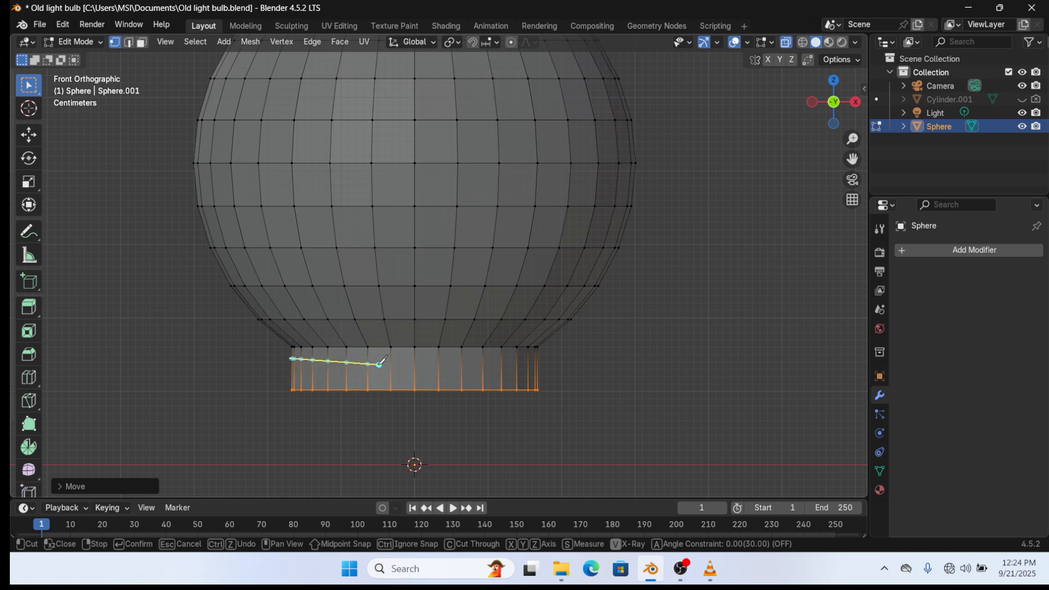
pyautogui.click(537, 357)
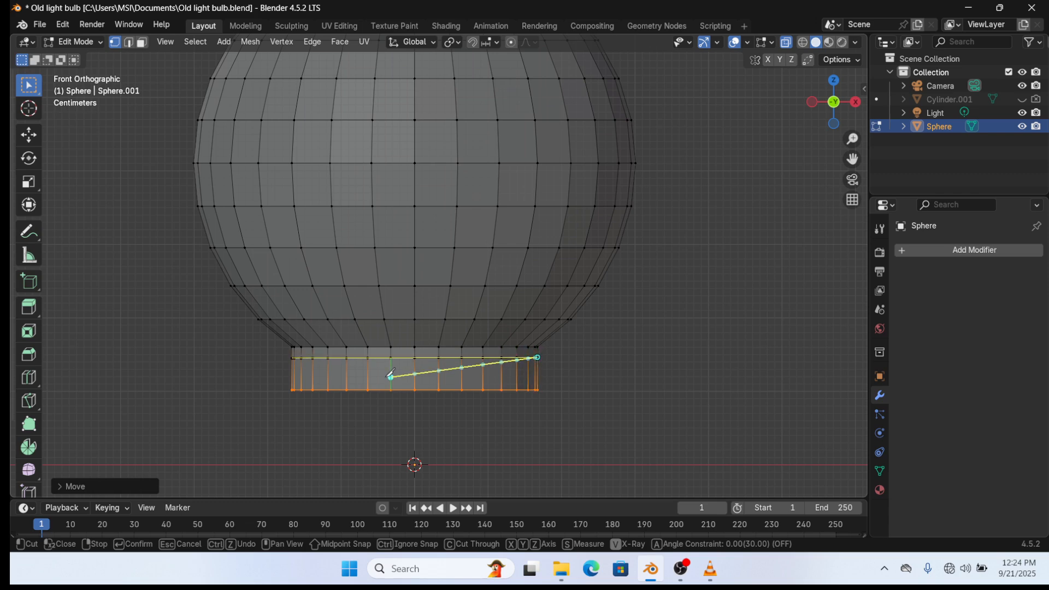
pyautogui.click(293, 377)
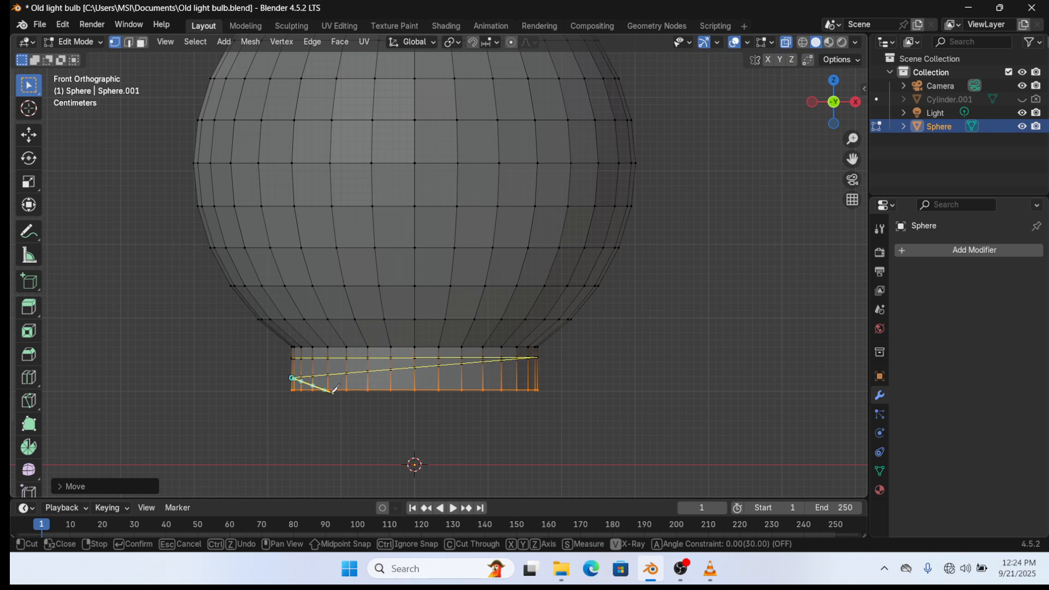
pyautogui.click(536, 381)
pyautogui.press('Return')
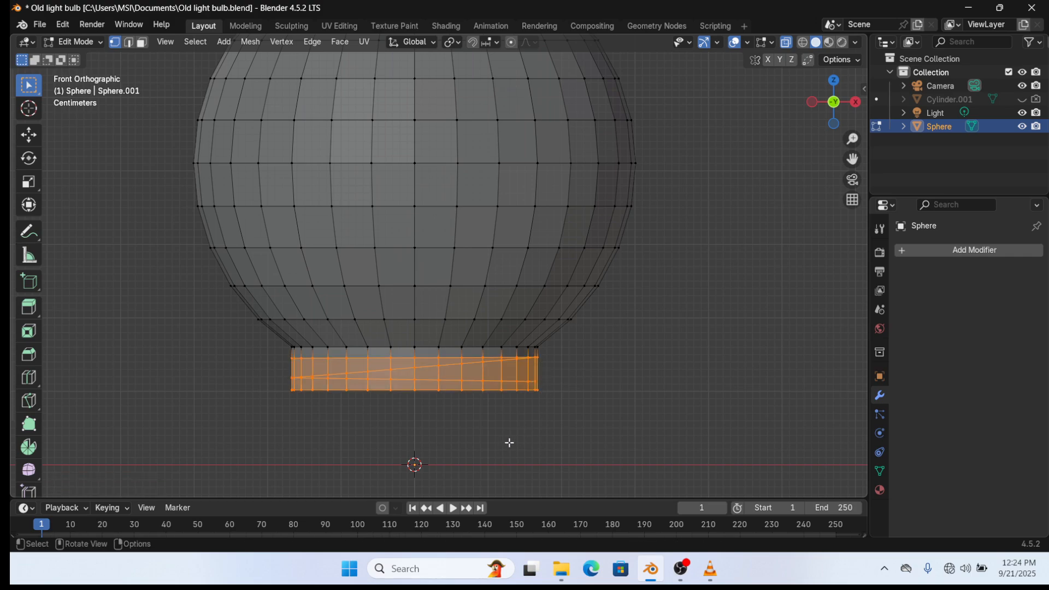
# - Select the neck's bottom edge loop and return to front view
pyautogui.moveTo(509, 442); pyautogui.dragTo(481, 429, button='middle')
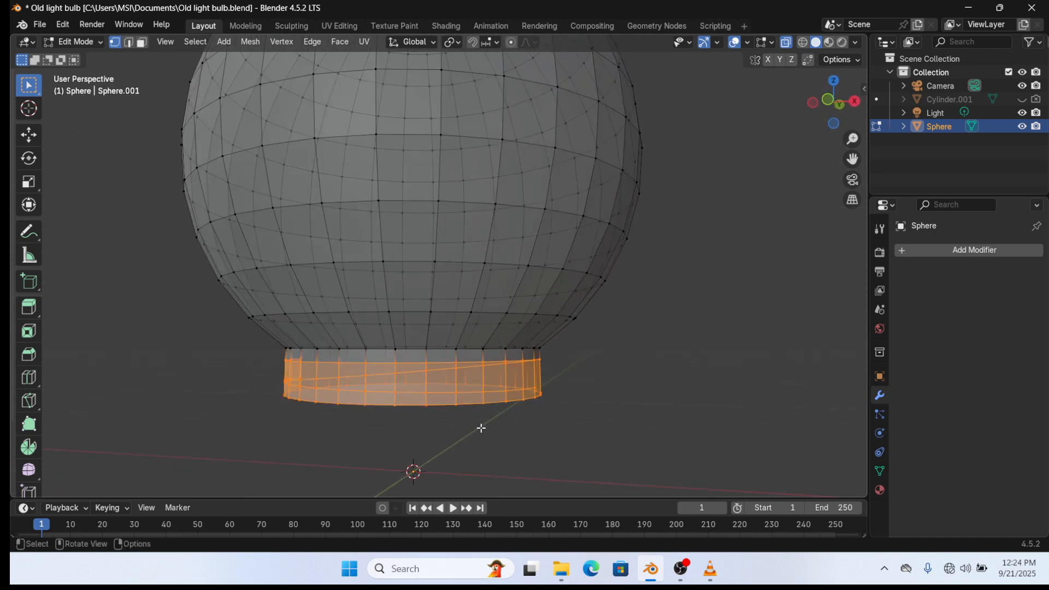
pyautogui.keyDown('alt'); pyautogui.click(480, 428); pyautogui.keyUp('alt')
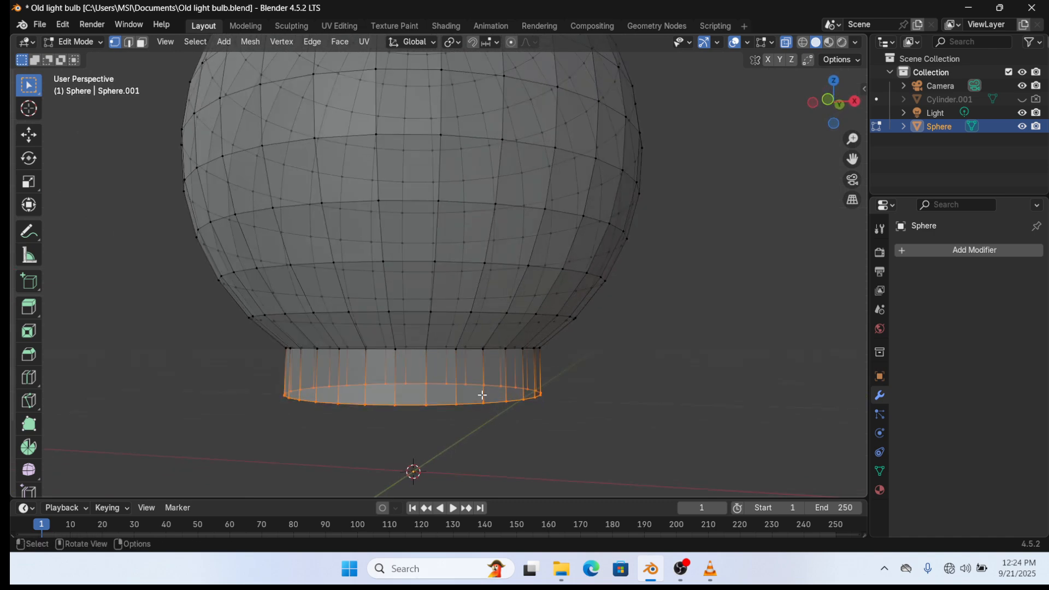
pyautogui.press('KP_1')
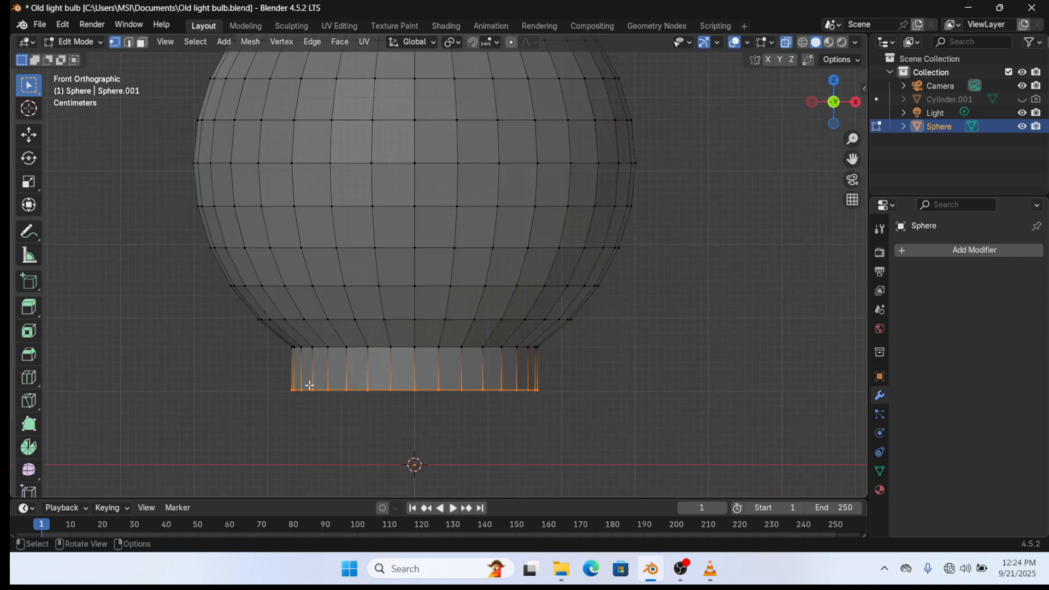
# - Add a centred edge loop around the neck and knife-cut another diagonal across it
pyautogui.hotkey('ctrl', 'r')
pyautogui.click(382, 367)
pyautogui.click(382, 367)
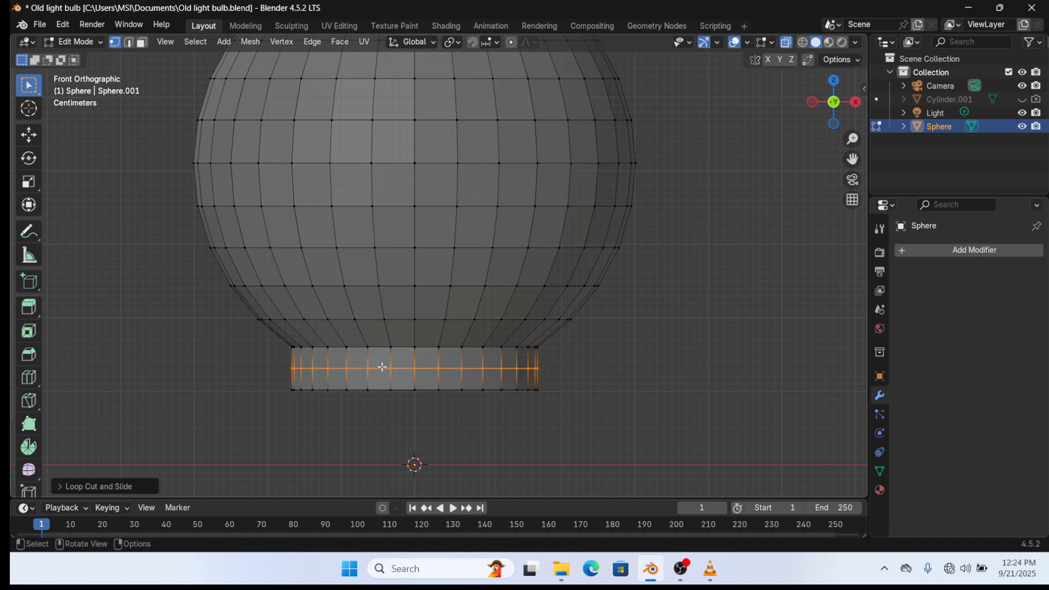
pyautogui.press('k')
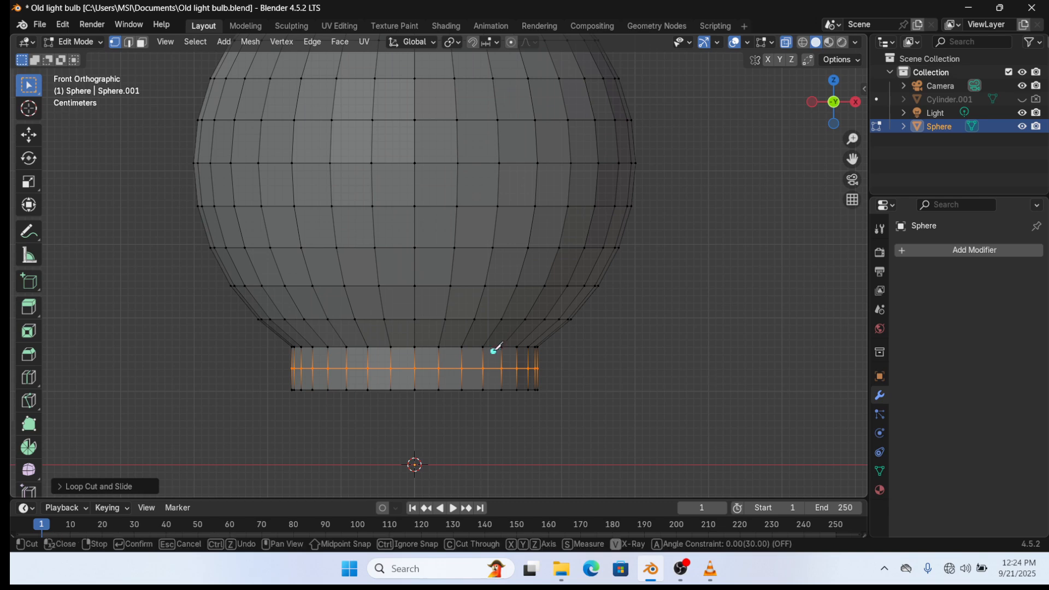
pyautogui.click(535, 369)
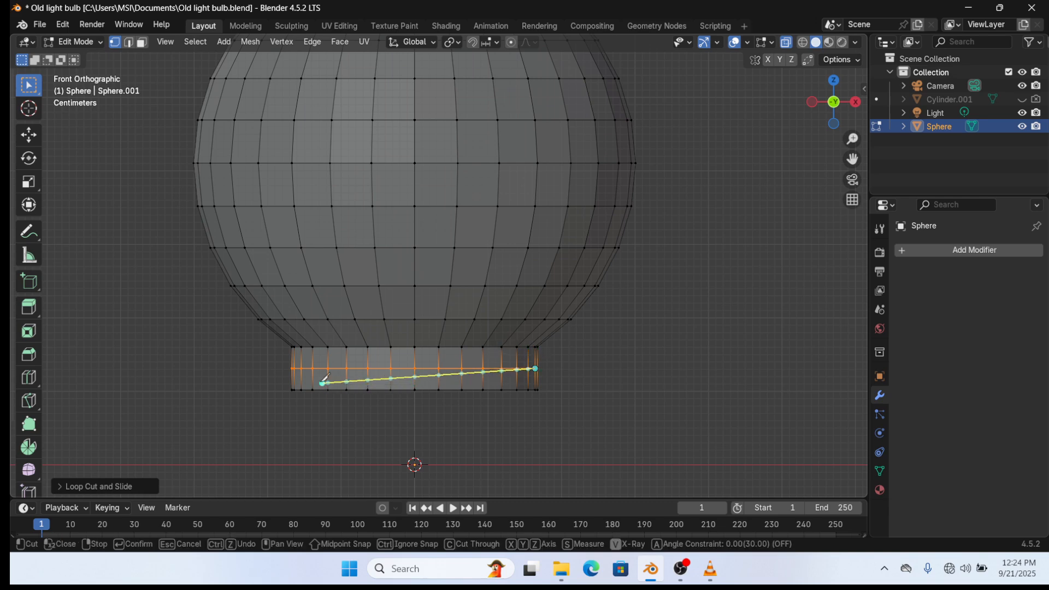
pyautogui.click(292, 380)
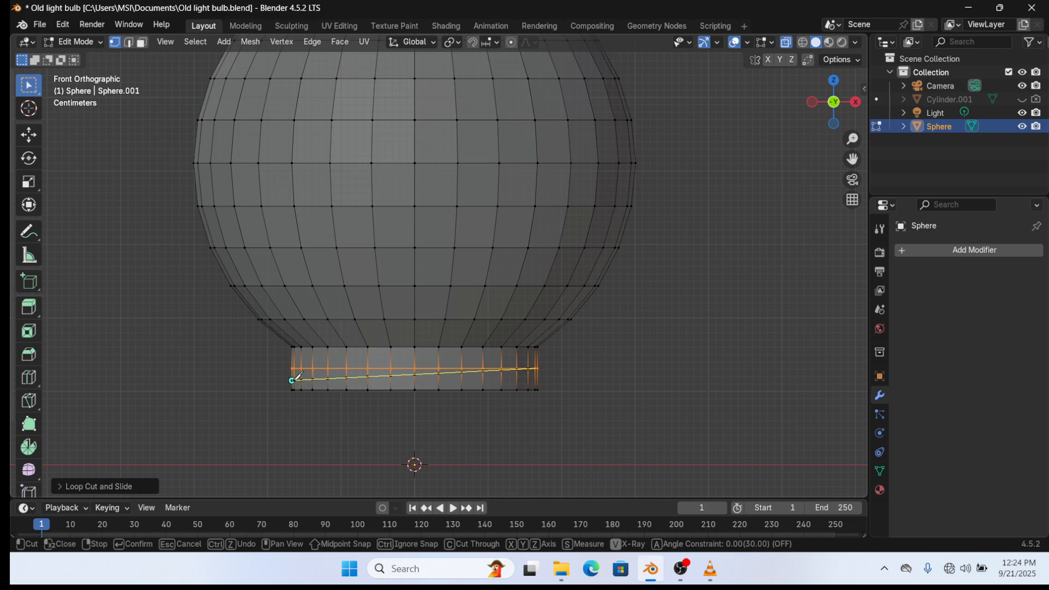
pyautogui.press('Return')
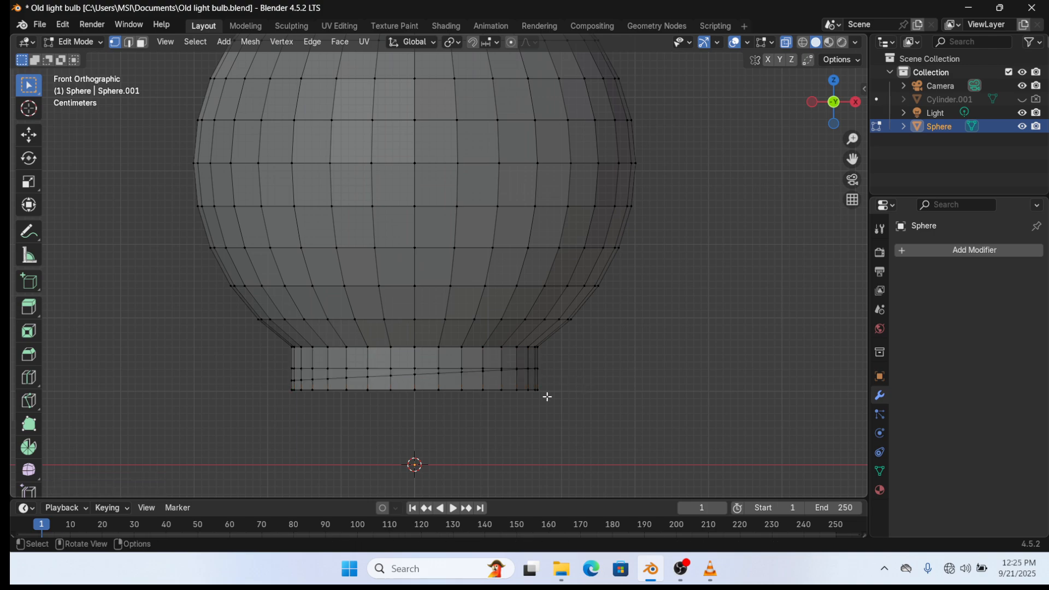
# - Select the neck's bottom edge loop and raise it slightly along Z
pyautogui.moveTo(545, 396); pyautogui.dragTo(463, 370, button='middle')
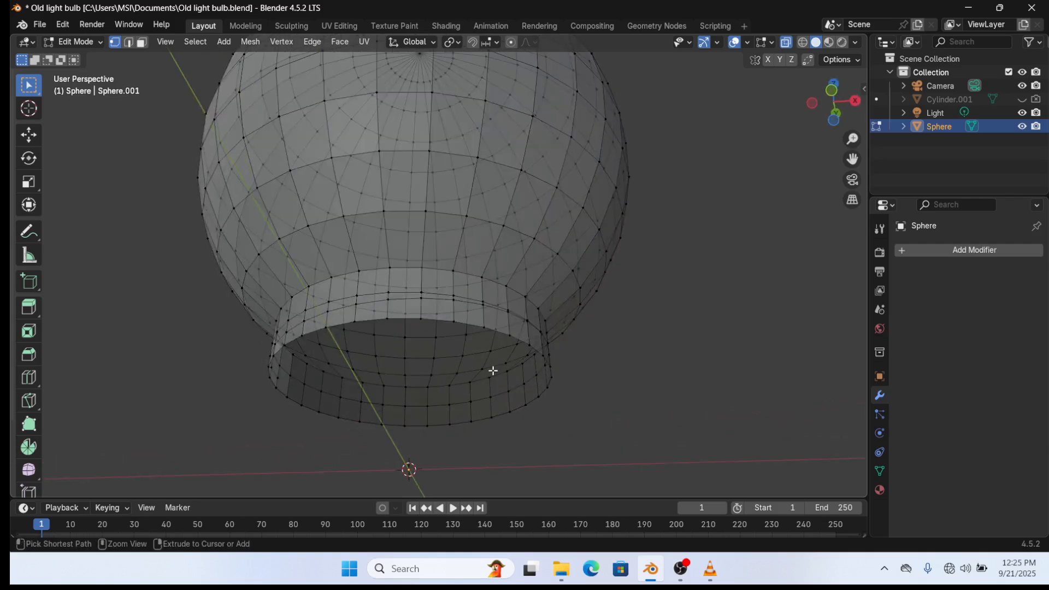
pyautogui.keyDown('alt'); pyautogui.click(493, 371); pyautogui.keyUp('alt')
pyautogui.keyDown('alt'); pyautogui.click(493, 372); pyautogui.keyUp('alt')
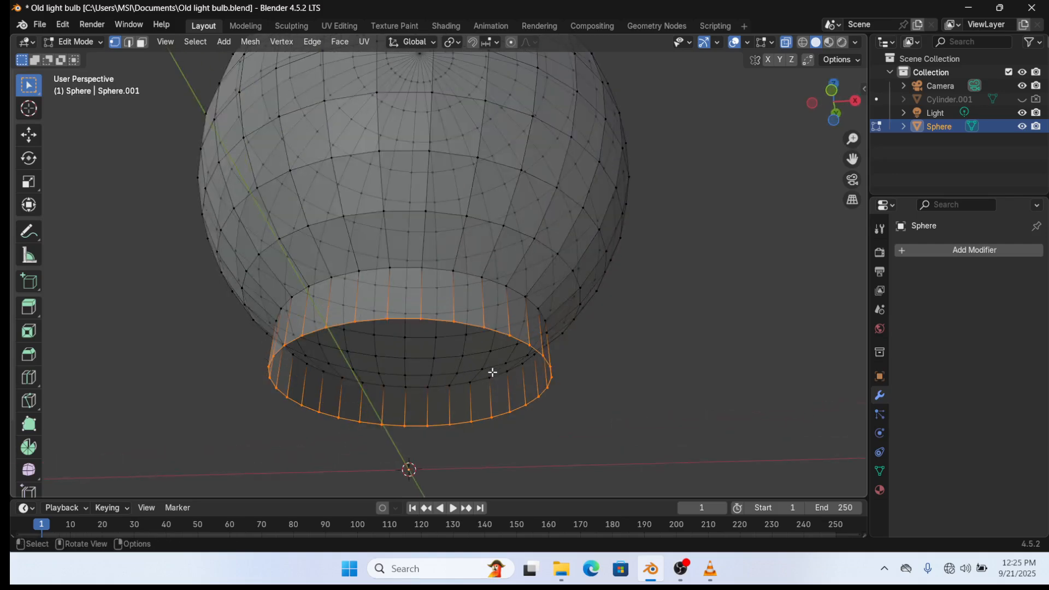
pyautogui.press('KP_1')
pyautogui.press('g')
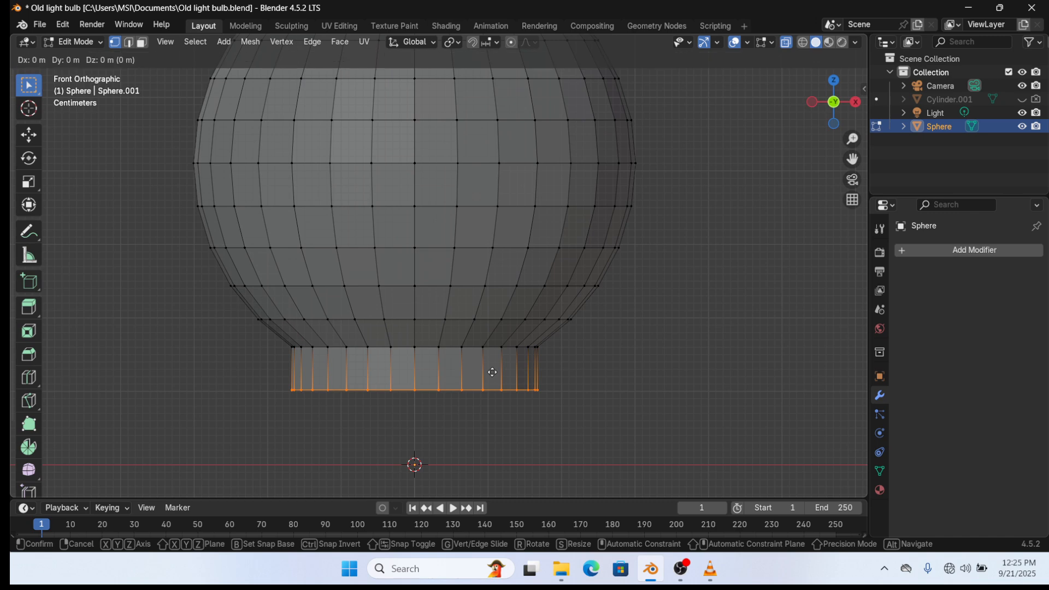
pyautogui.press('z')
pyautogui.click(497, 364)
# - Add multiple loop cuts around the base band, dividing it into thin rings
pyautogui.hotkey('ctrl', 'r')
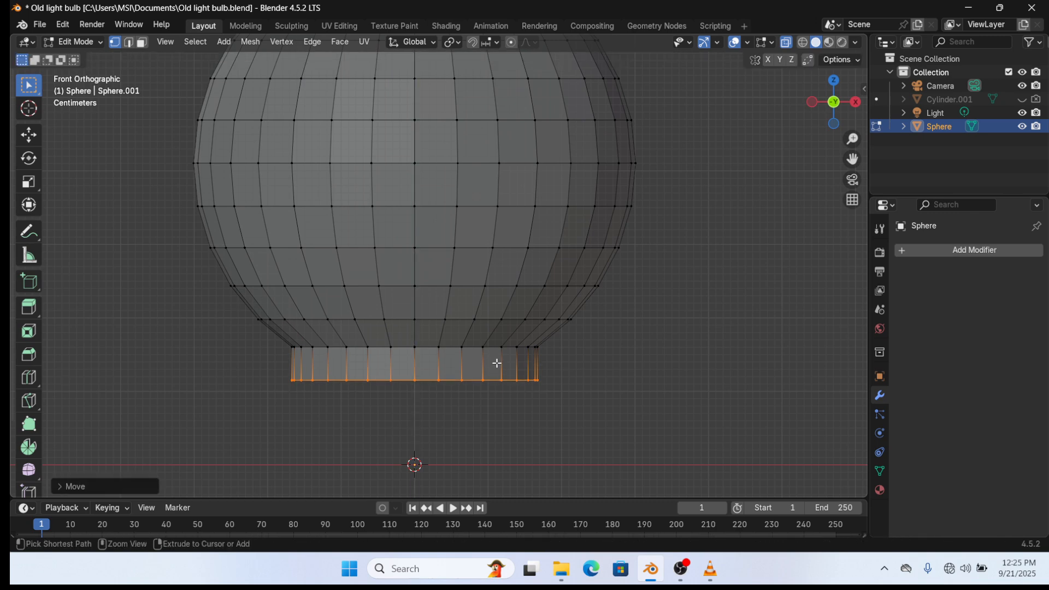
pyautogui.scroll(5, 497, 363)
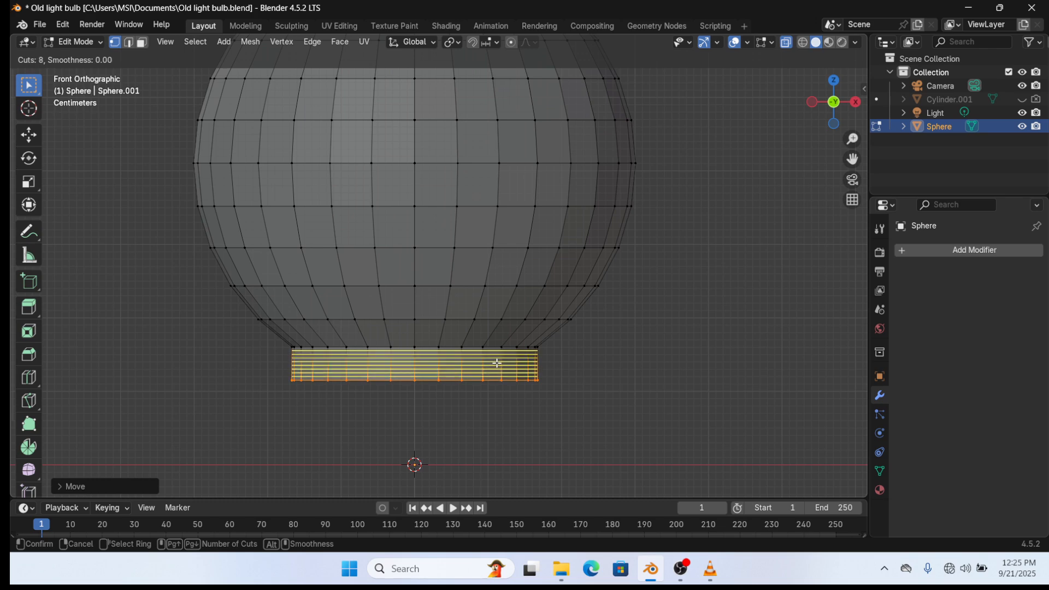
pyautogui.click(497, 363)
pyautogui.click(497, 363)
pyautogui.press('1')
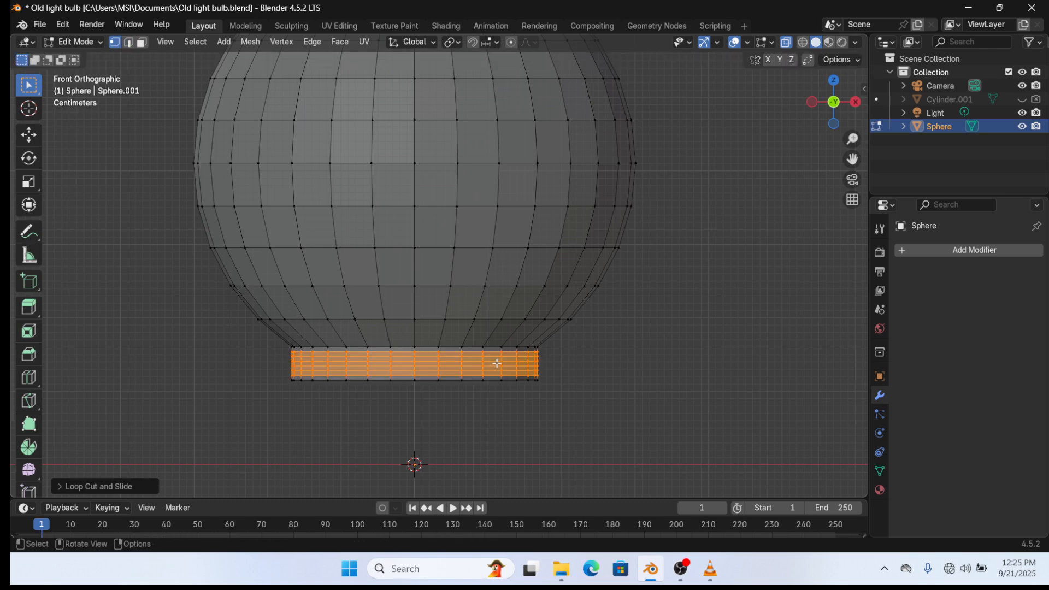
pyautogui.click(497, 363)
pyautogui.scroll(2, 475, 377)
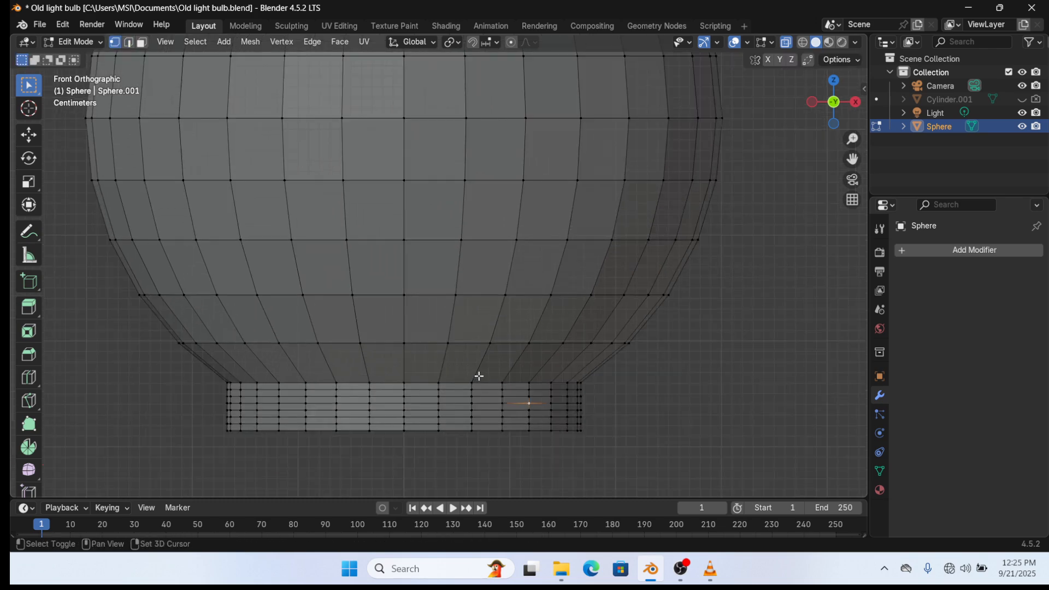
# - Frame the whole bulb, switch to edge select and turn on X-ray
pyautogui.keyDown('shift'); pyautogui.moveTo(477, 376); pyautogui.dragTo(459, 324, button='middle'); pyautogui.keyUp('shift')
pyautogui.click(129, 43)
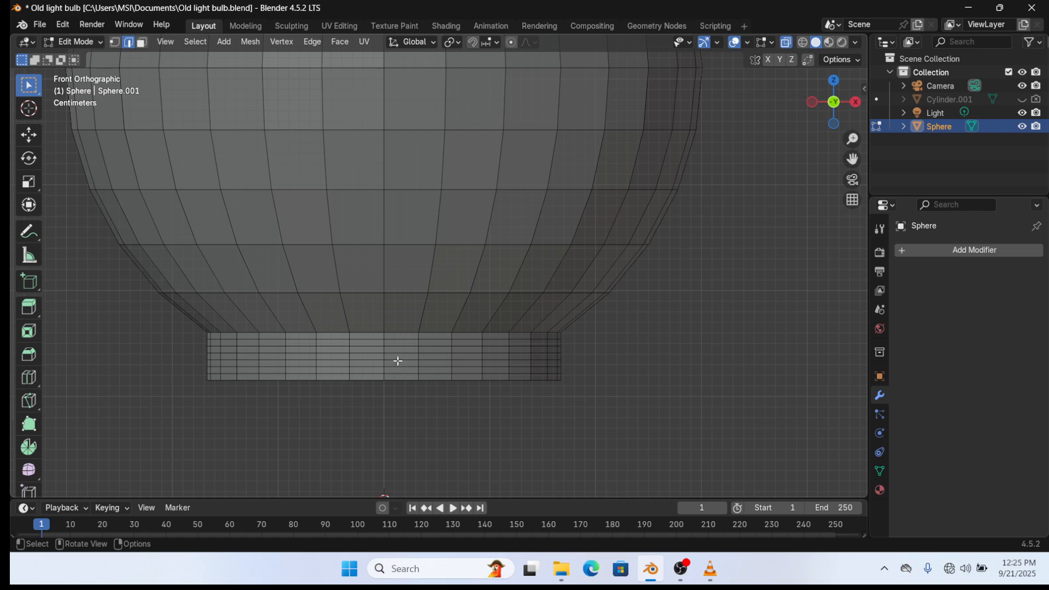
pyautogui.scroll(-2, 396, 360)
pyautogui.scroll(-3, 415, 330)
pyautogui.keyDown('shift'); pyautogui.moveTo(428, 292); pyautogui.dragTo(450, 332, button='middle'); pyautogui.keyUp('shift')
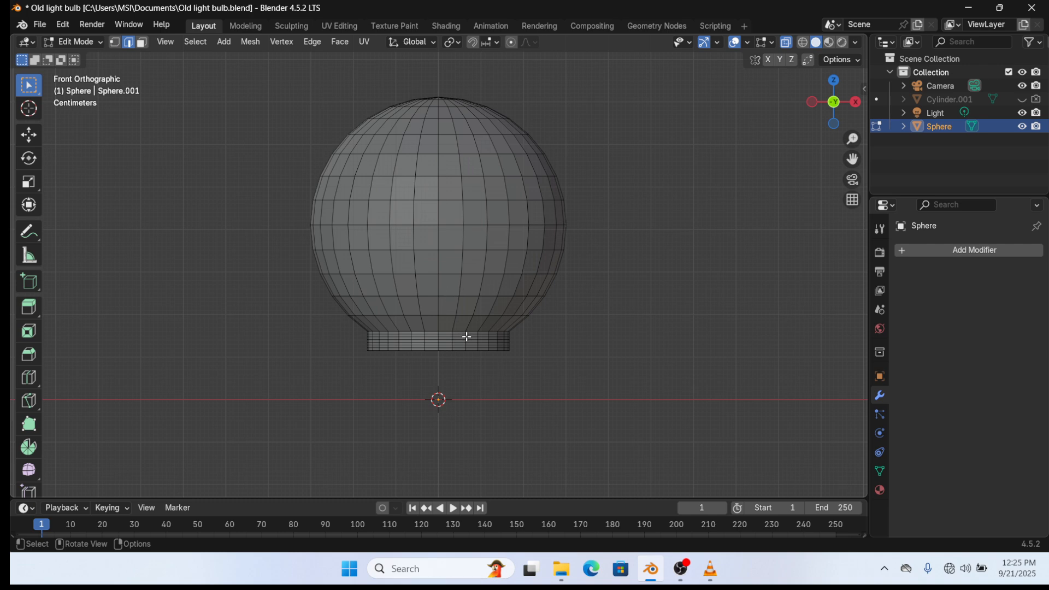
pyautogui.scroll(5, 464, 335)
pyautogui.keyDown('shift'); pyautogui.moveTo(471, 308); pyautogui.dragTo(474, 290, button='middle'); pyautogui.keyUp('shift')
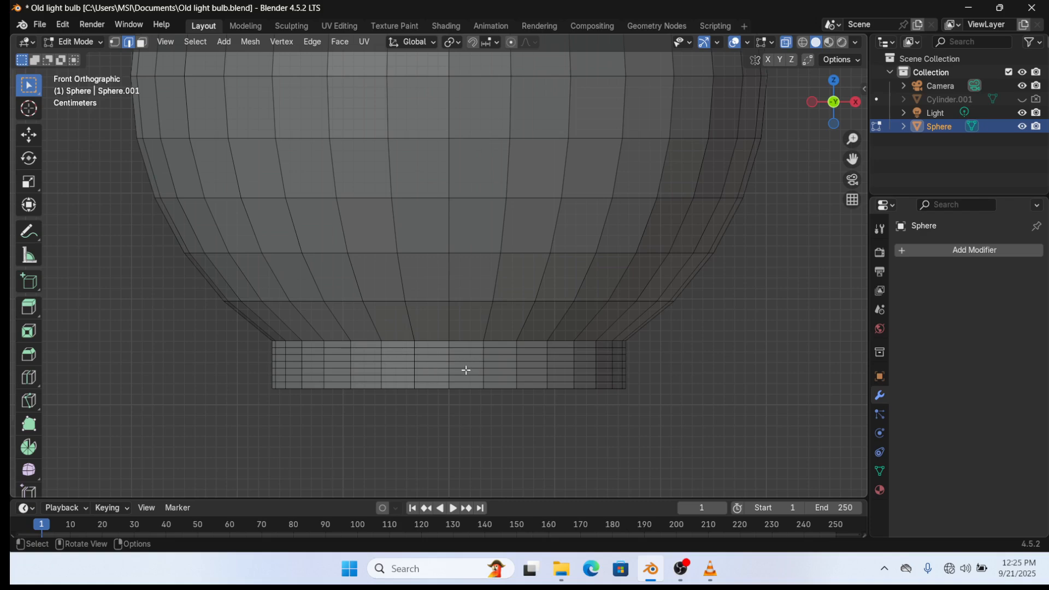
pyautogui.hotkey('alt', 'z')
pyautogui.hotkey('alt', 'z')
# - Select three alternating band loops and scale them inward to form grooves
pyautogui.keyDown('shift'); pyautogui.click(467, 376); pyautogui.keyUp('shift')
pyautogui.keyDown('alt'); pyautogui.click(467, 376); pyautogui.keyUp('alt')
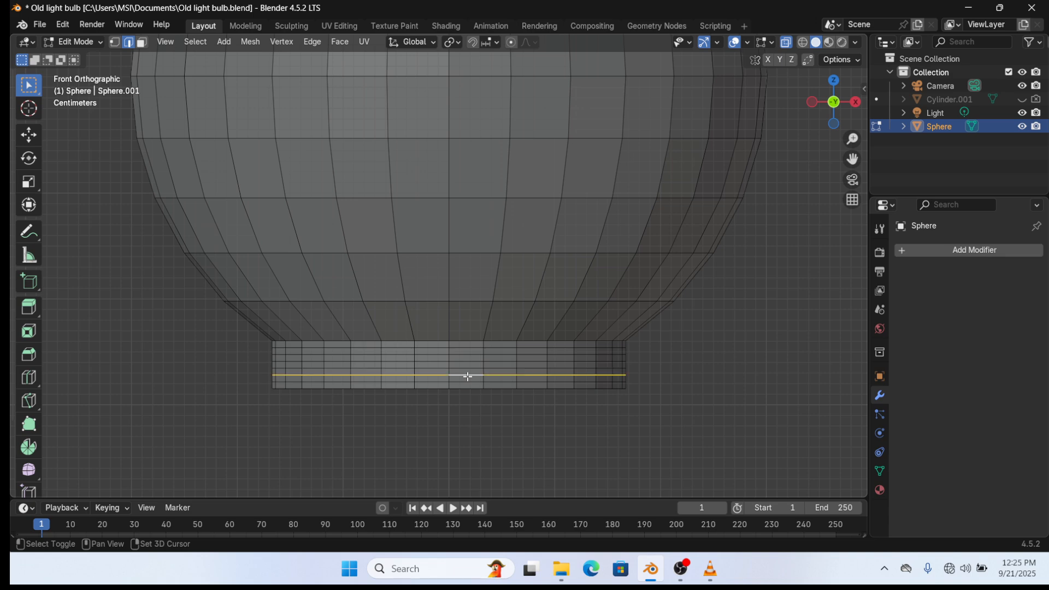
pyautogui.keyDown('alt'); pyautogui.keyDown('shift'); pyautogui.click(467, 362); pyautogui.keyUp('shift'); pyautogui.keyUp('alt')
pyautogui.keyDown('shift'); pyautogui.click(465, 348); pyautogui.keyUp('shift')
pyautogui.hotkey('ctrl', 'z')
pyautogui.hotkey('ctrl', 'z')
pyautogui.hotkey('ctrl', 'z')
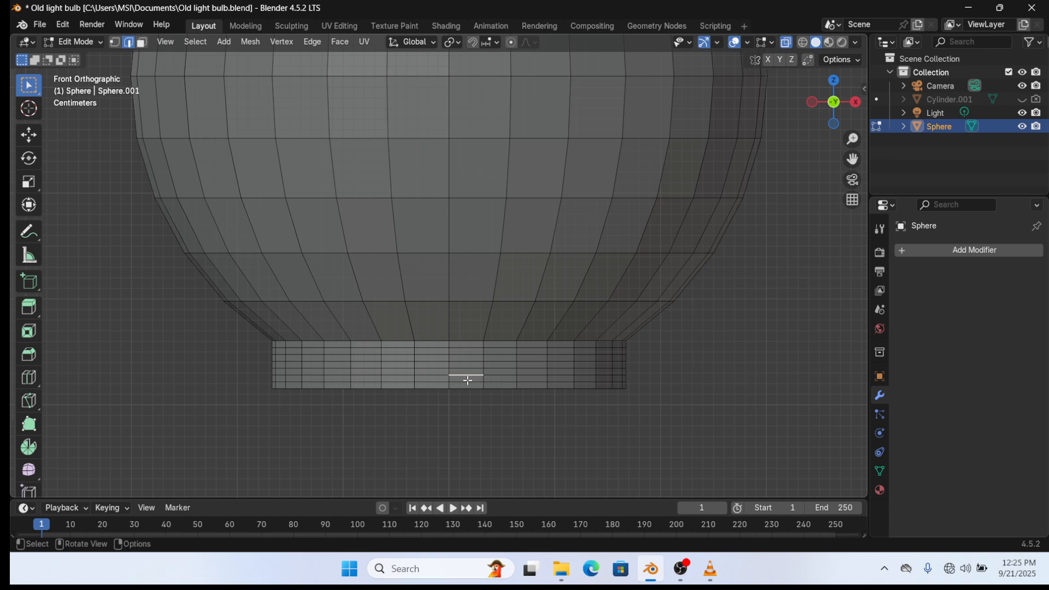
pyautogui.keyDown('alt'); pyautogui.click(467, 382); pyautogui.keyUp('alt')
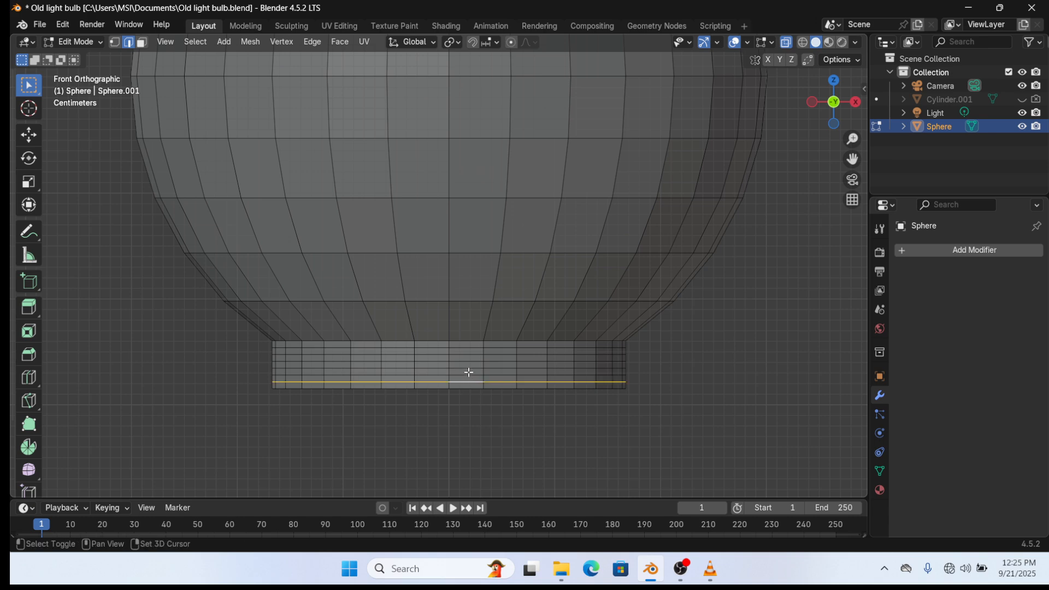
pyautogui.keyDown('alt'); pyautogui.keyDown('shift'); pyautogui.click(465, 368); pyautogui.keyUp('shift'); pyautogui.keyUp('alt')
pyautogui.keyDown('alt'); pyautogui.keyDown('shift'); pyautogui.click(466, 355); pyautogui.keyUp('shift'); pyautogui.keyUp('alt')
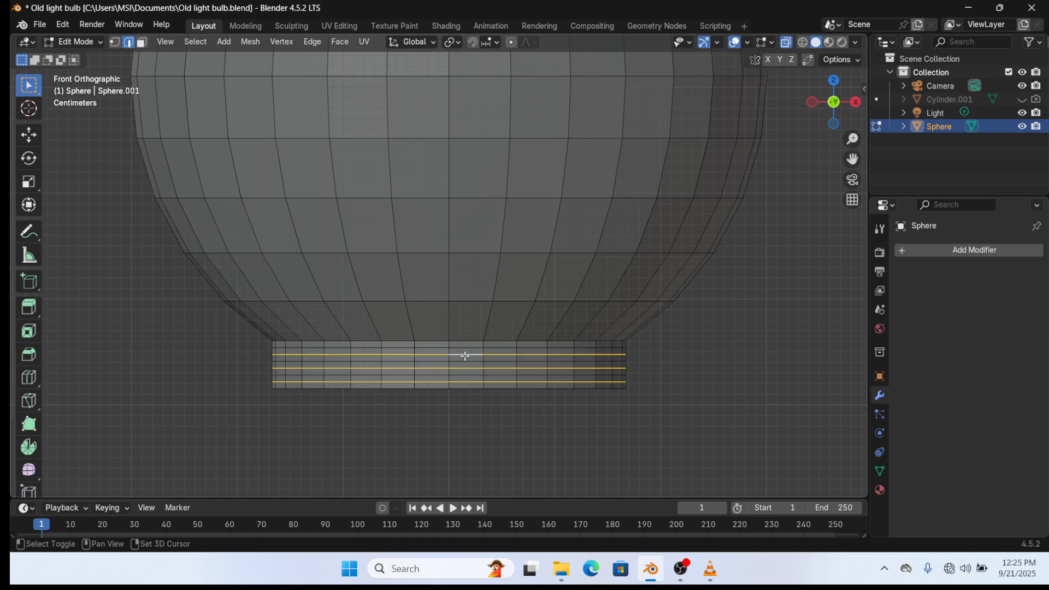
pyautogui.press('s')
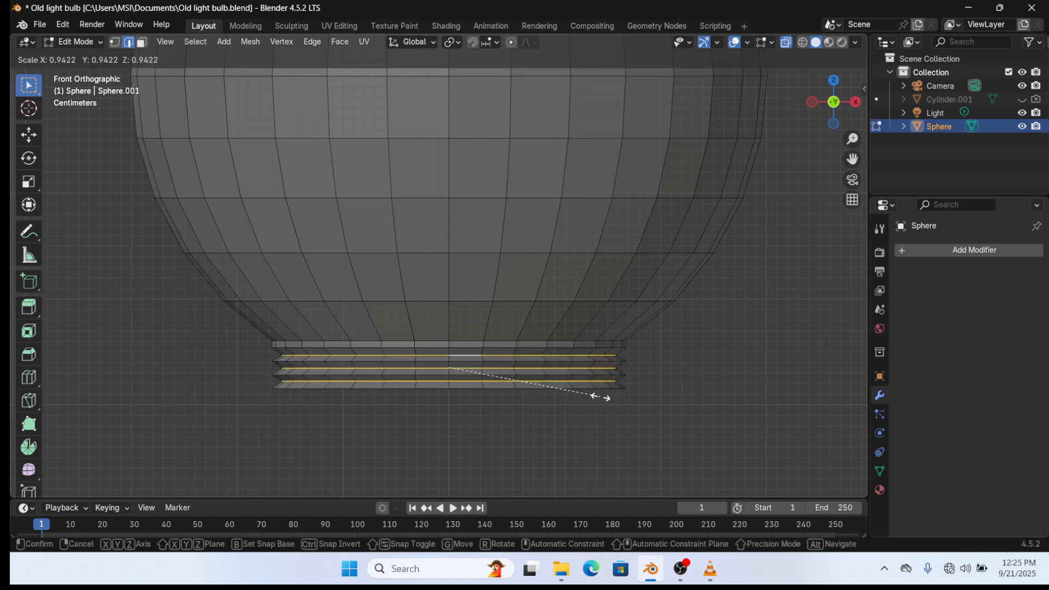
pyautogui.click(602, 395)
# - Slightly narrow the neck's bottom rim loop and return to Object Mode
pyautogui.press('Tab')
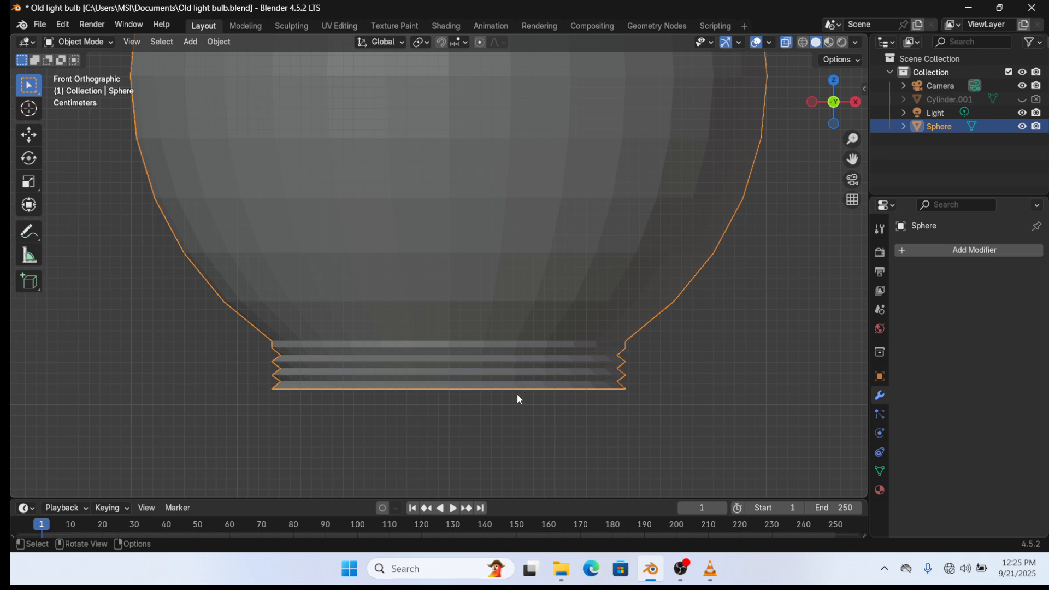
pyautogui.press('Tab')
pyautogui.press('Tab')
pyautogui.press('Tab')
pyautogui.keyDown('alt'); pyautogui.click(528, 389); pyautogui.keyUp('alt')
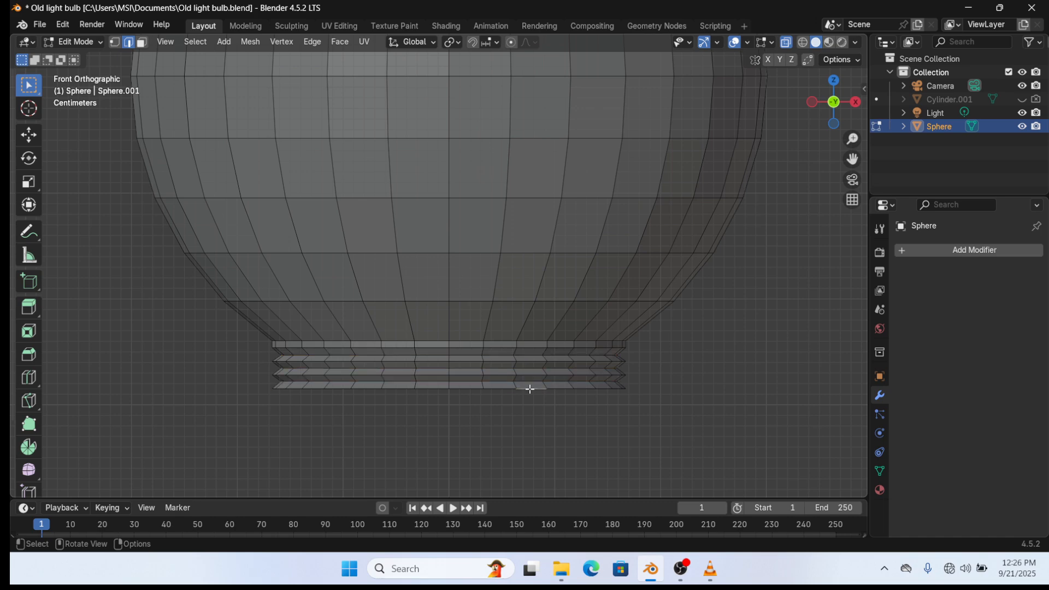
pyautogui.press('s')
pyautogui.click(567, 395)
pyautogui.press('Tab')
pyautogui.scroll(-2, 400, 358)
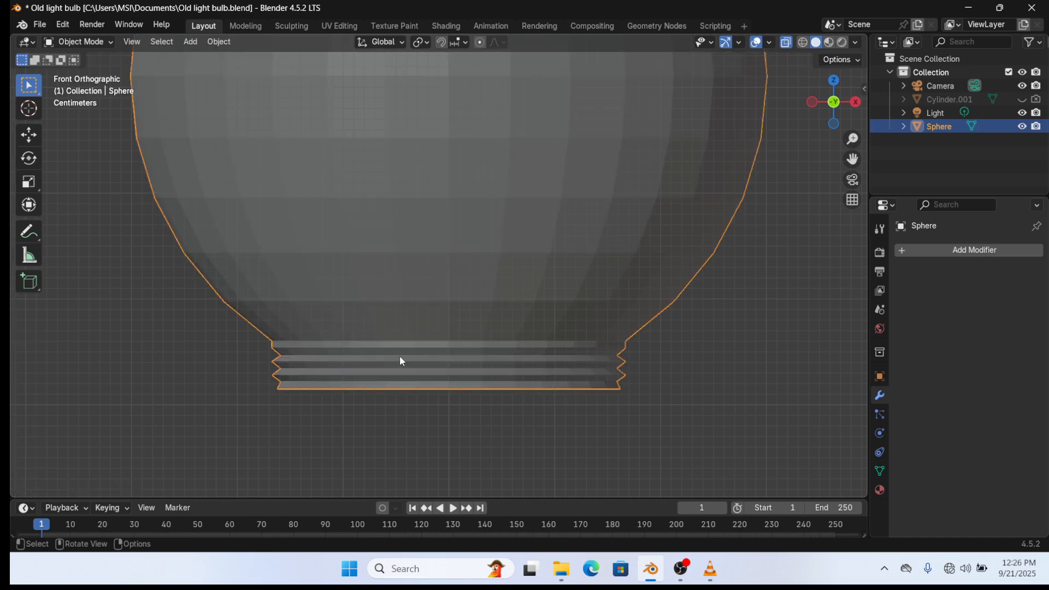
# - Smooth the bulb with a Subdivision Surface modifier set to Levels Viewport 2
pyautogui.click(986, 251)
pyautogui.click(962, 251)
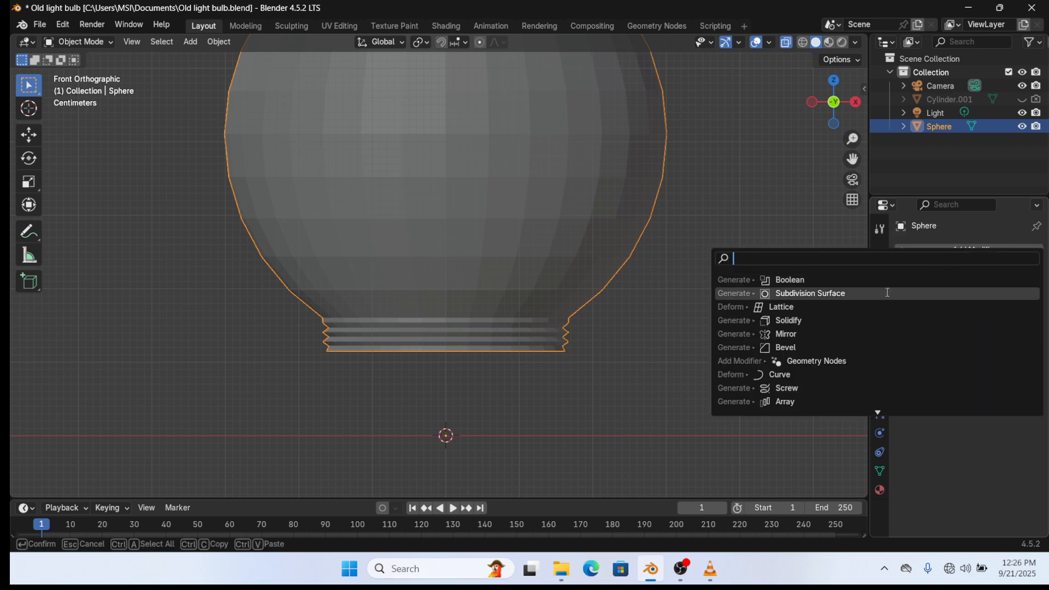
pyautogui.click(887, 293)
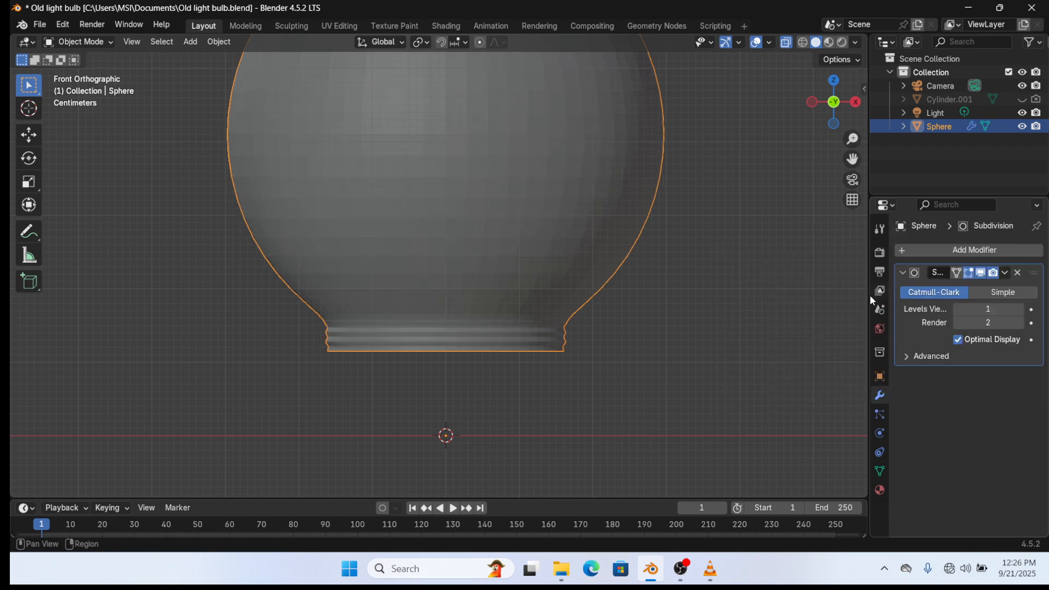
pyautogui.click(1018, 309)
pyautogui.press('Tab')
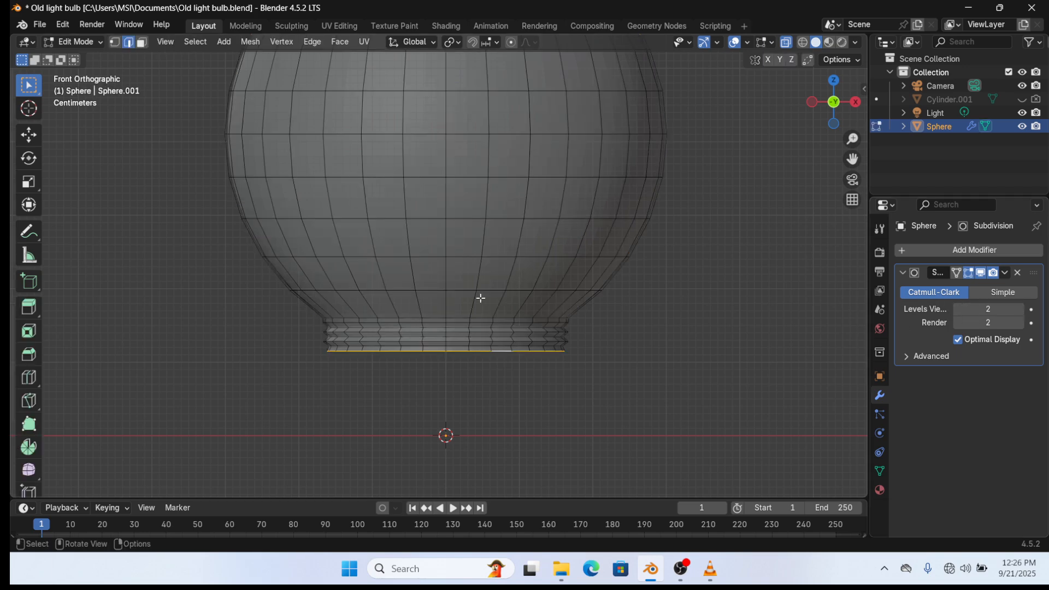
pyautogui.moveTo(480, 297); pyautogui.dragTo(524, 297, button='middle')
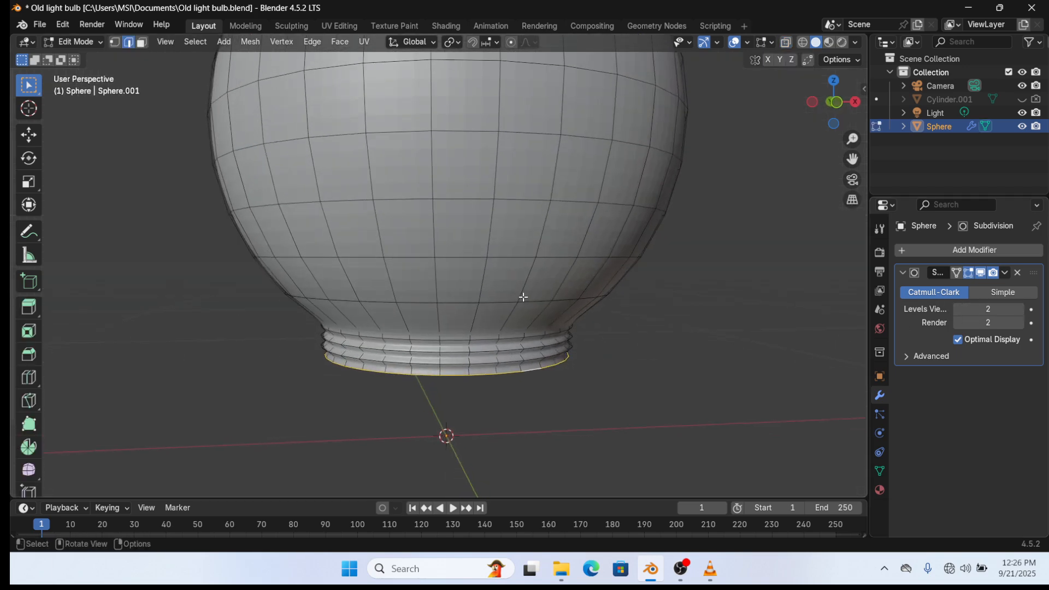
pyautogui.scroll(-4, 523, 297)
# - Save the Old light bulb.blend file with Ctrl+S
pyautogui.hotkey('ctrl', 's')
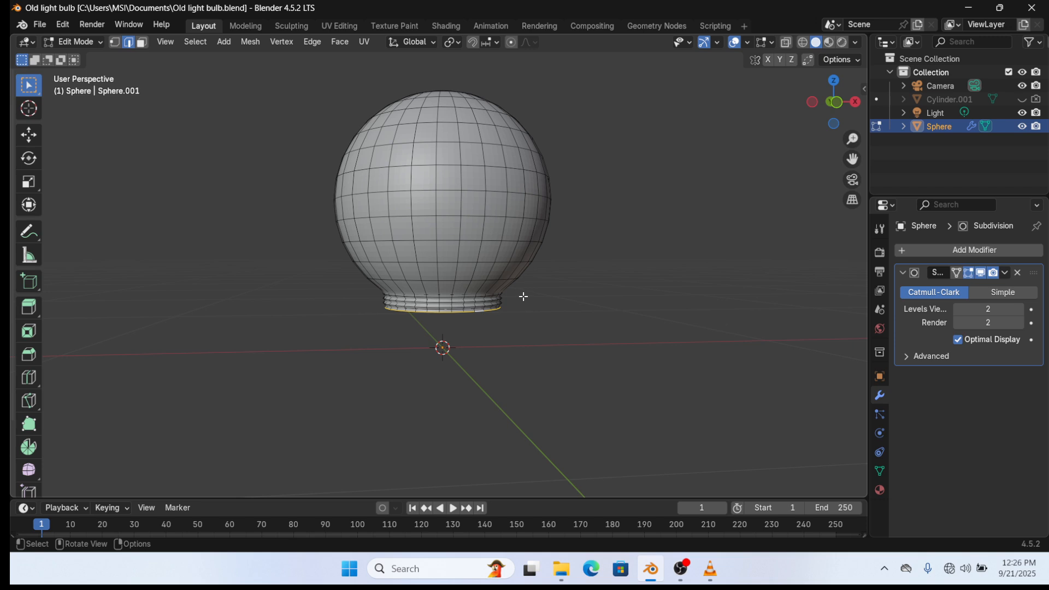
# - Leave Edit Mode and orbit around the smoothed bulb, including its underside and open rim
pyautogui.scroll(2, 523, 296)
pyautogui.moveTo(523, 297); pyautogui.dragTo(545, 285, button='middle')
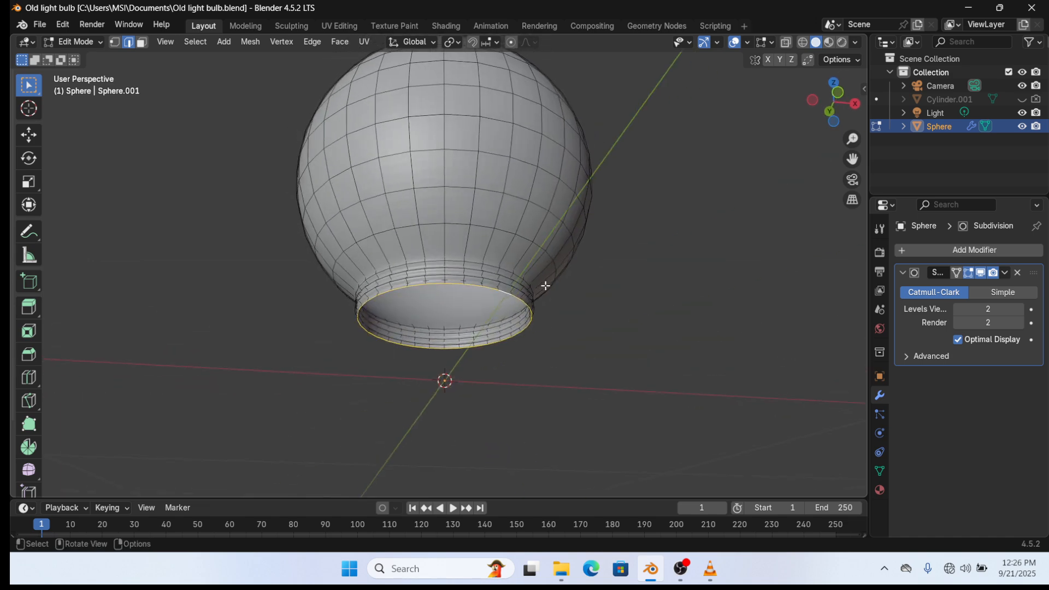
pyautogui.press('Tab')
pyautogui.moveTo(492, 305); pyautogui.dragTo(537, 353, button='middle')
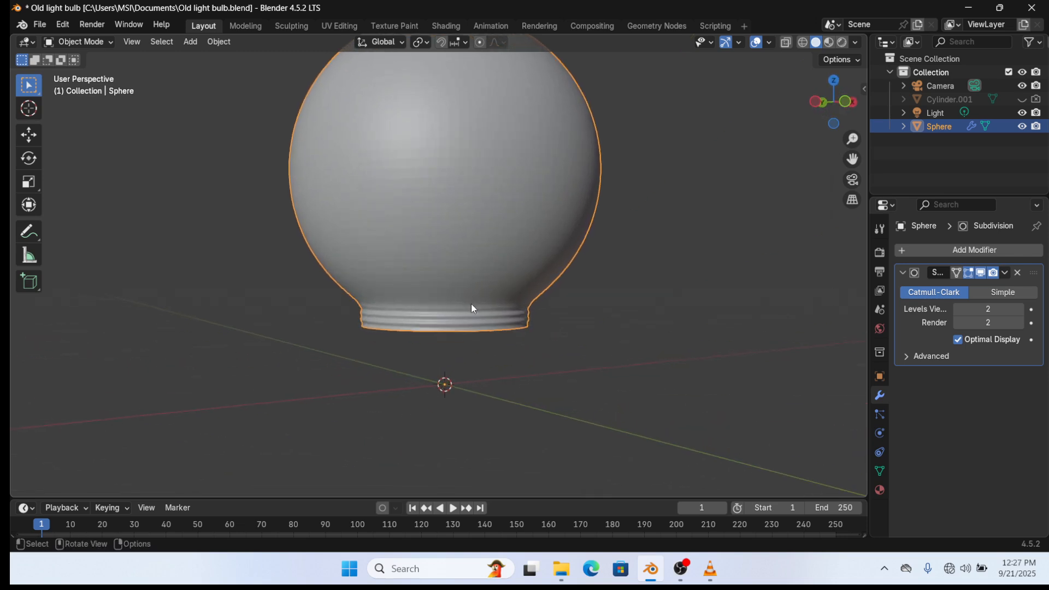
pyautogui.scroll(-2, 477, 284)
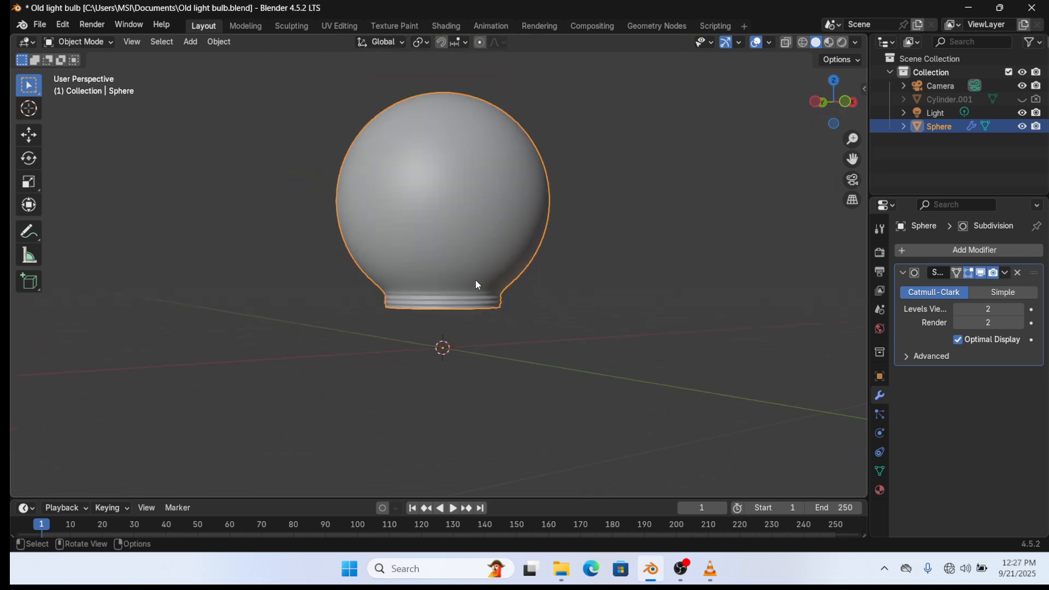
pyautogui.moveTo(479, 295); pyautogui.dragTo(539, 284, button='middle')
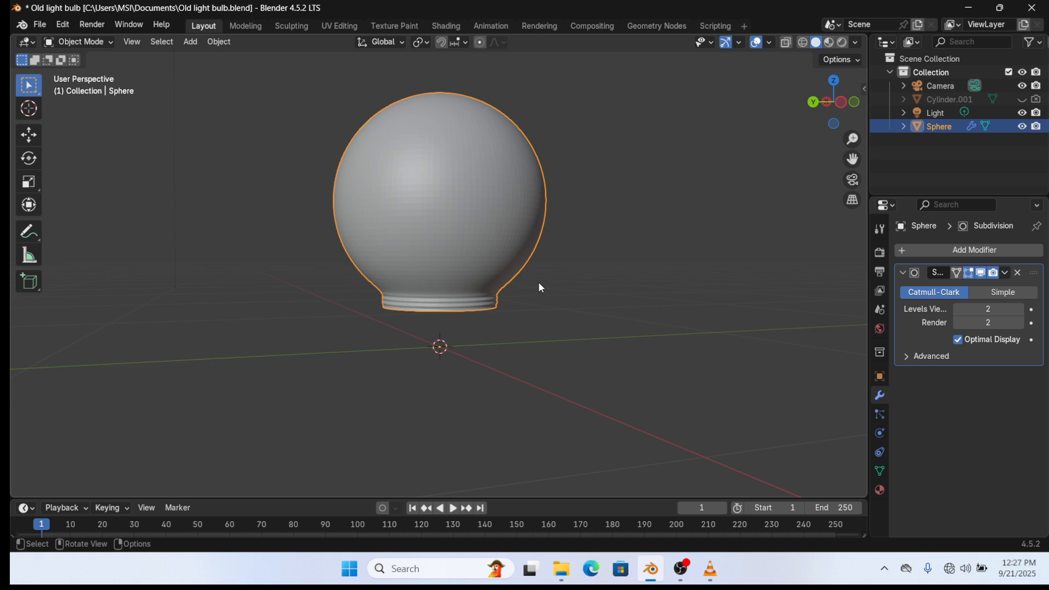
pyautogui.moveTo(484, 321); pyautogui.dragTo(529, 321, button='middle')
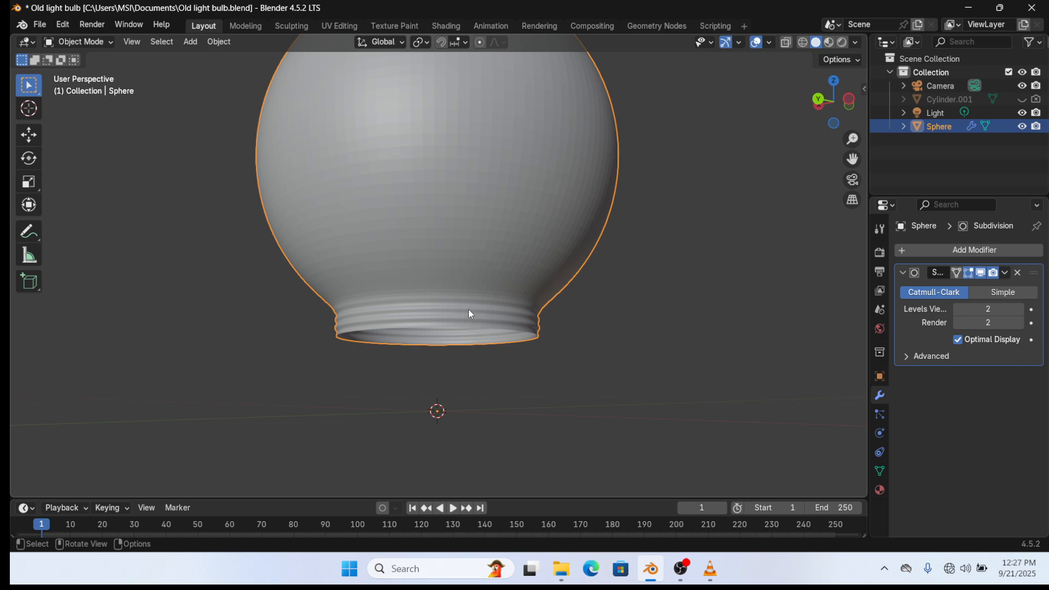
pyautogui.moveTo(449, 313); pyautogui.dragTo(458, 220, button='middle')
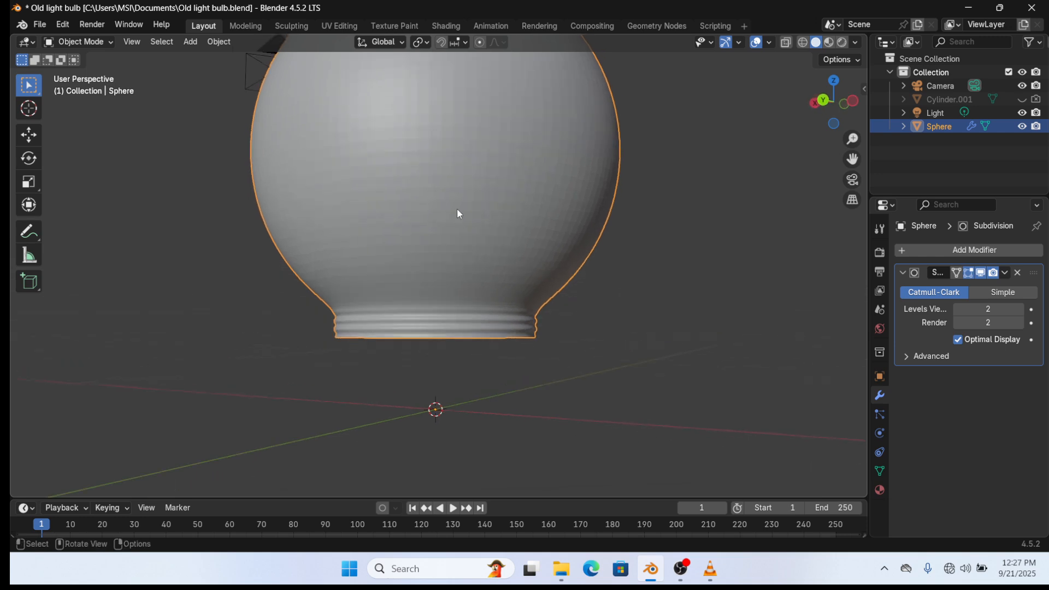
pyautogui.moveTo(465, 325); pyautogui.dragTo(507, 359, button='middle')
# - Re-enter Edit Mode, snap to Front view with numpad 1, and return to Object Mode
pyautogui.press('Tab')
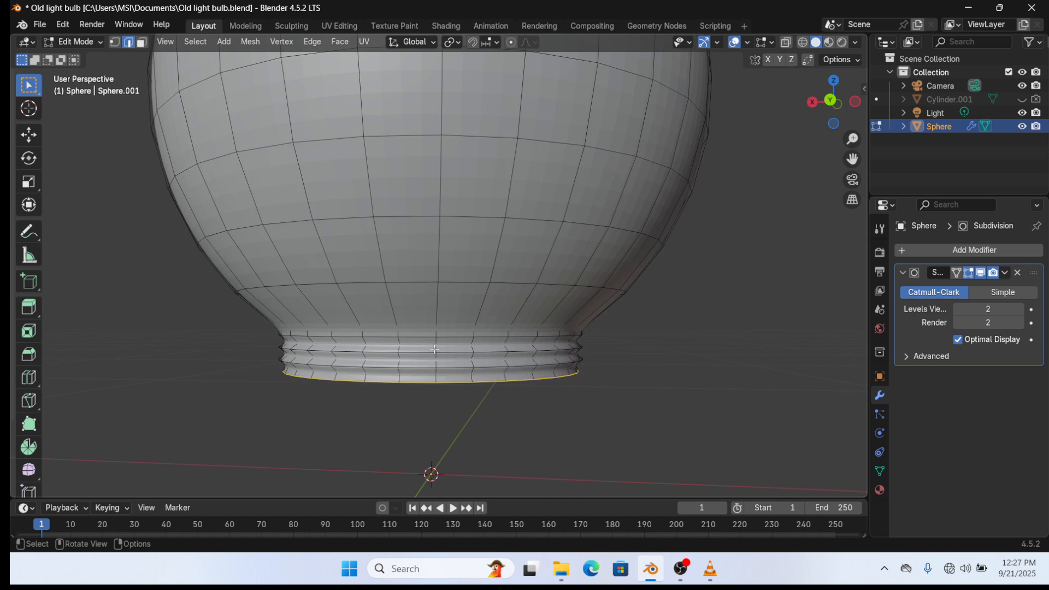
pyautogui.scroll(-5, 444, 354)
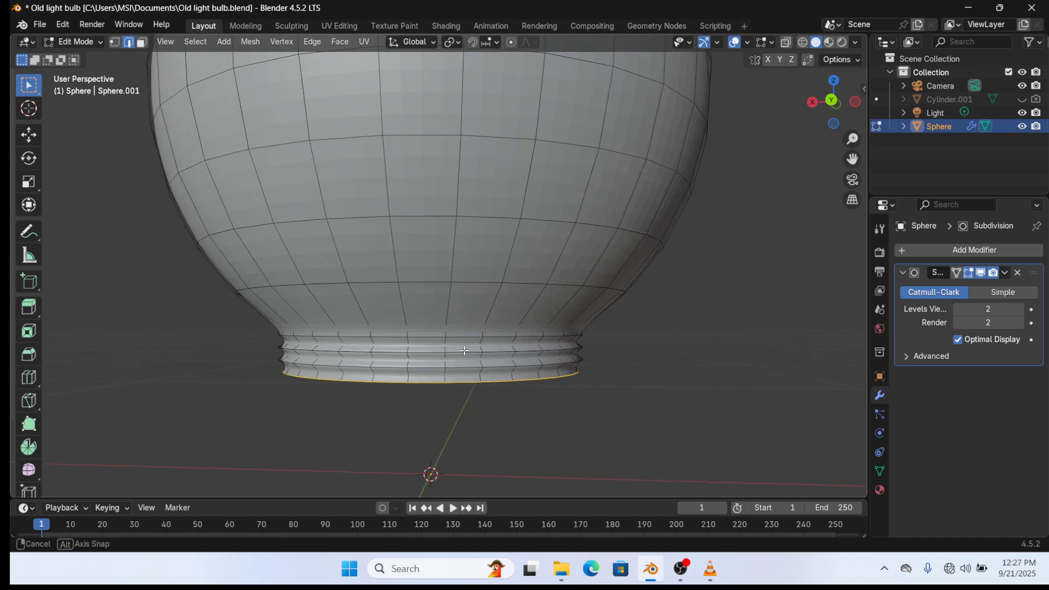
pyautogui.moveTo(443, 344); pyautogui.dragTo(448, 361, button='middle')
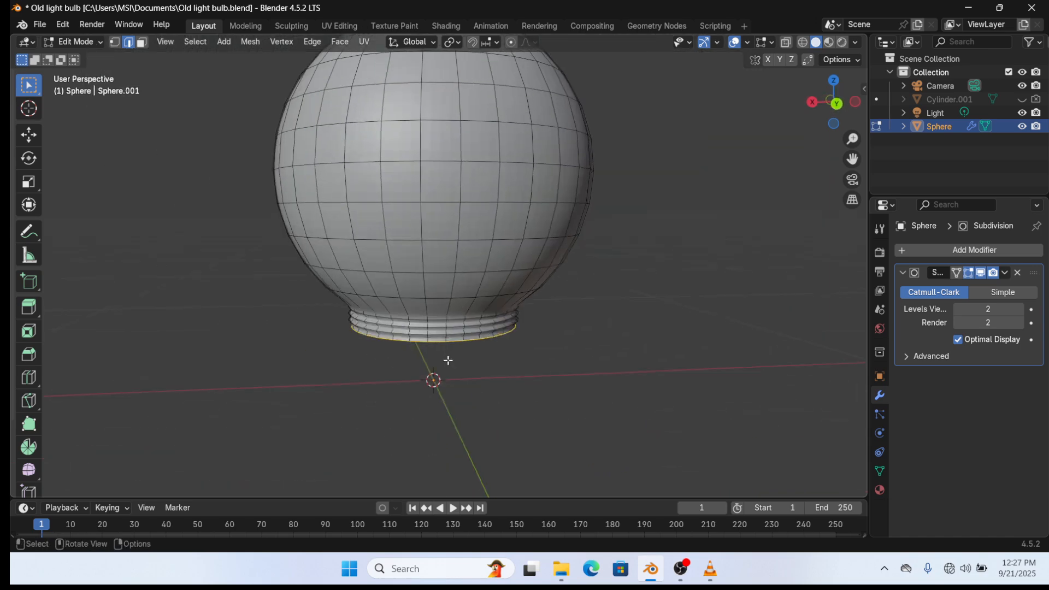
pyautogui.press('KP_1')
pyautogui.press('Tab')
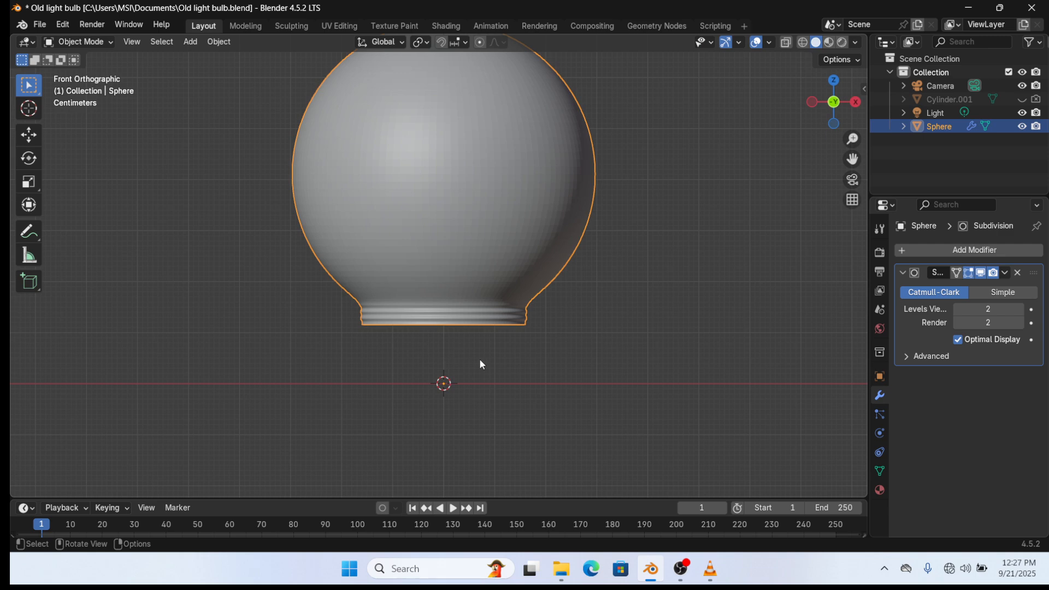
# - Add a cylinder, shrink it overall, and flatten its height along Z
pyautogui.hotkey('shift', 'a')
pyautogui.moveTo(528, 277)
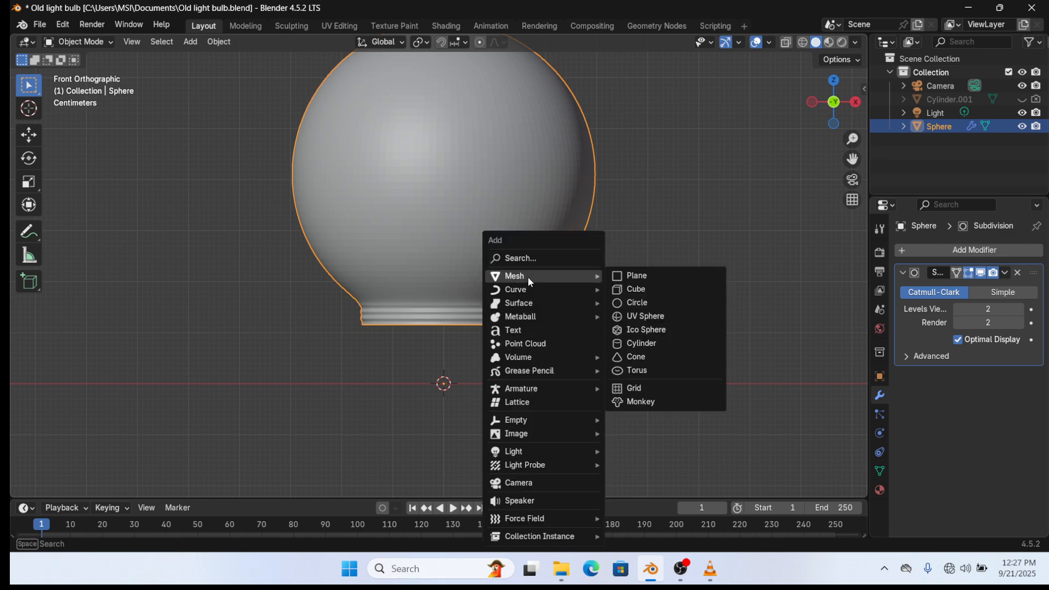
pyautogui.click(648, 343)
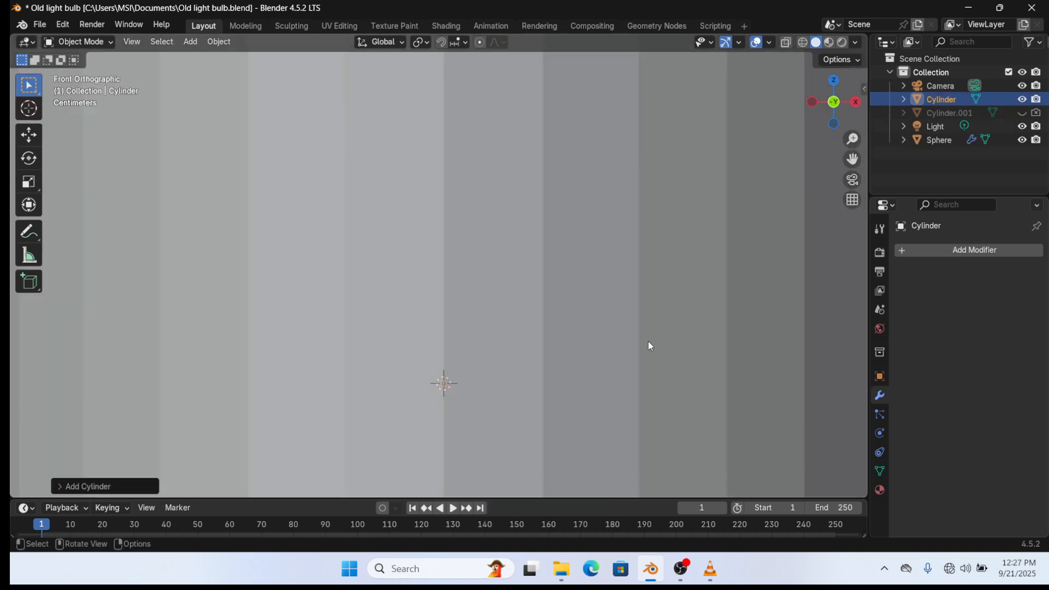
pyautogui.press('s')
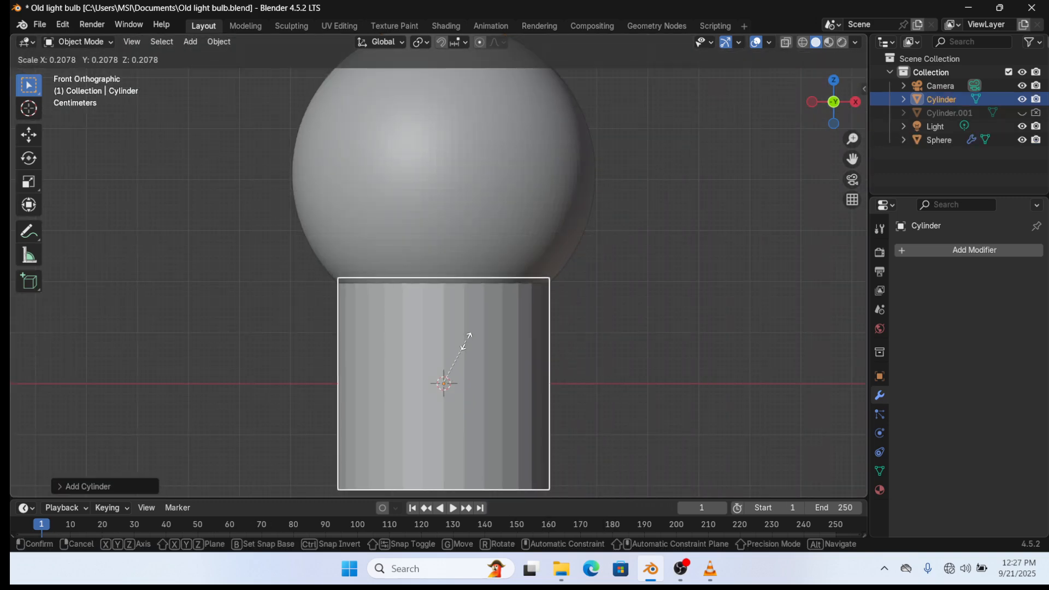
pyautogui.click(474, 352)
pyautogui.press('s')
pyautogui.press('z')
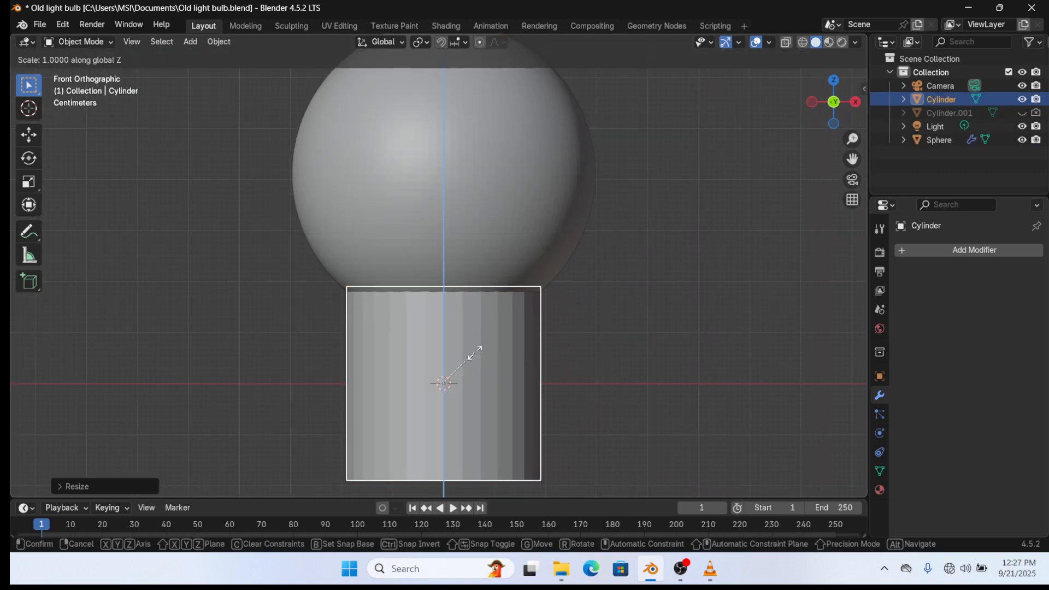
pyautogui.click(460, 393)
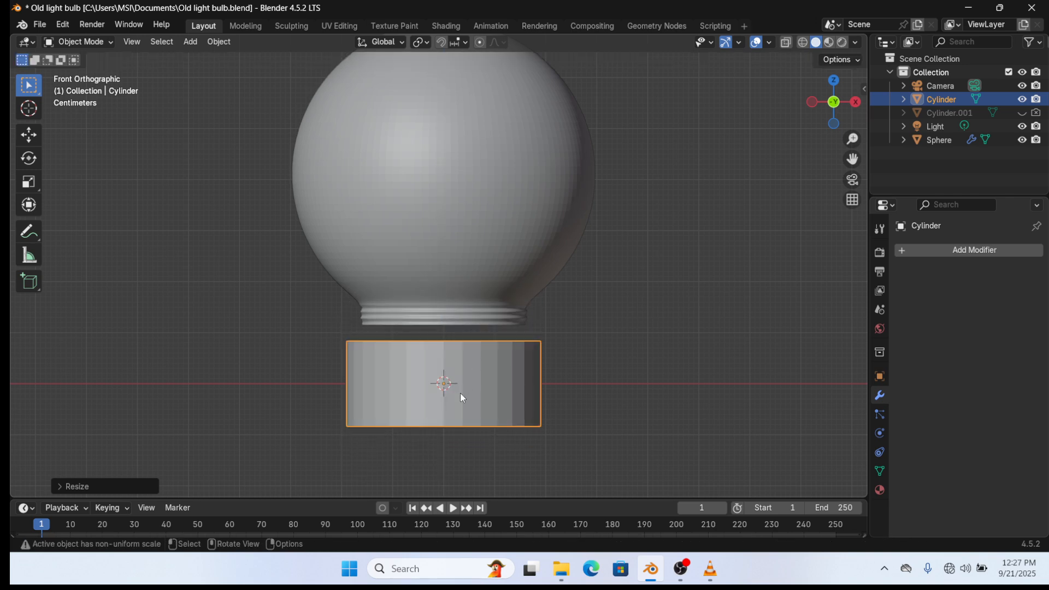
# - Move the cylinder down along Z beneath the bulb's neck, shorten it further, and save
pyautogui.press('g')
pyautogui.press('z')
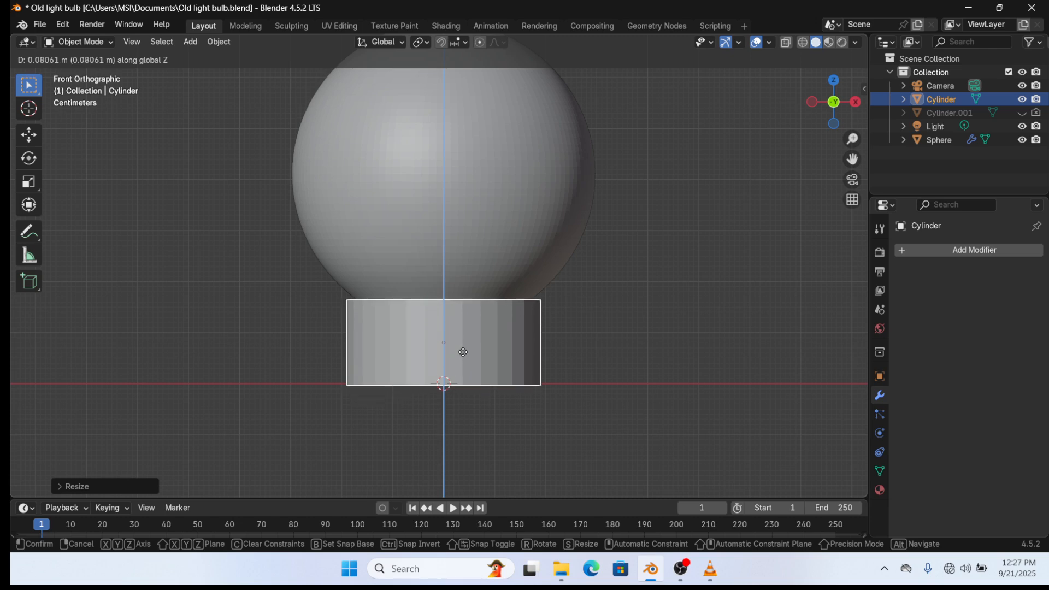
pyautogui.click(465, 357)
pyautogui.press('s')
pyautogui.press('z')
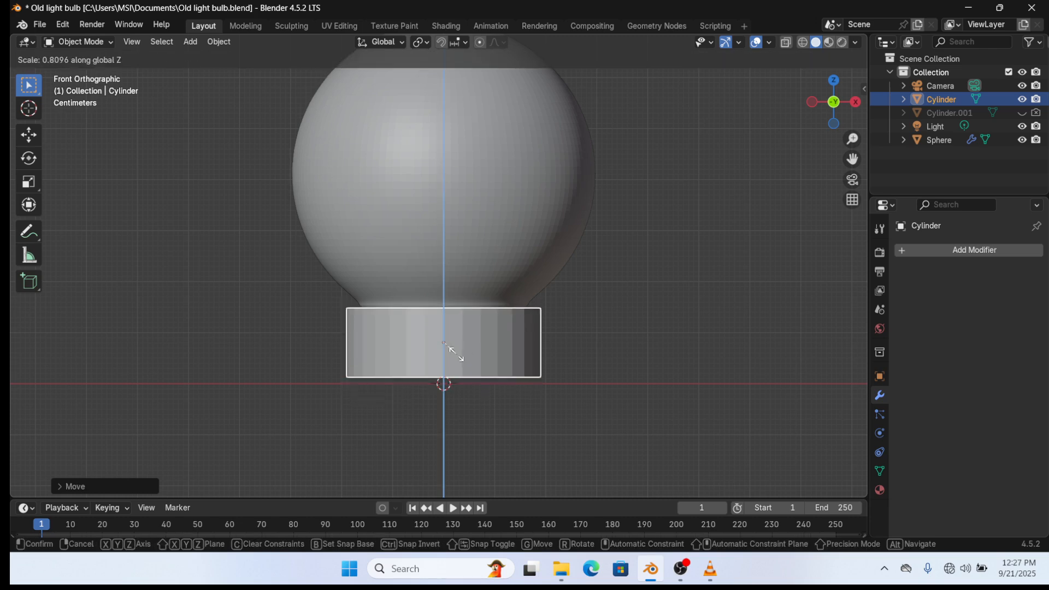
pyautogui.click(457, 354)
pyautogui.moveTo(506, 331); pyautogui.dragTo(443, 309, button='middle')
pyautogui.hotkey('ctrl', 's')
# - Inset the cylinder's bottom face and extrude it inward to form a rimmed recess
pyautogui.press('Tab')
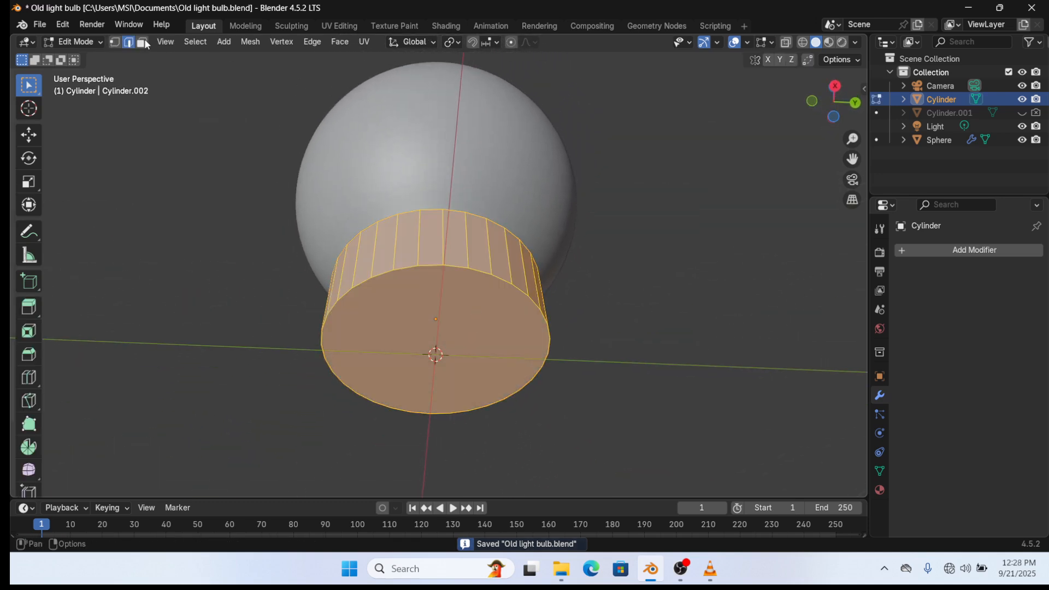
pyautogui.press('3')
pyautogui.click(551, 383)
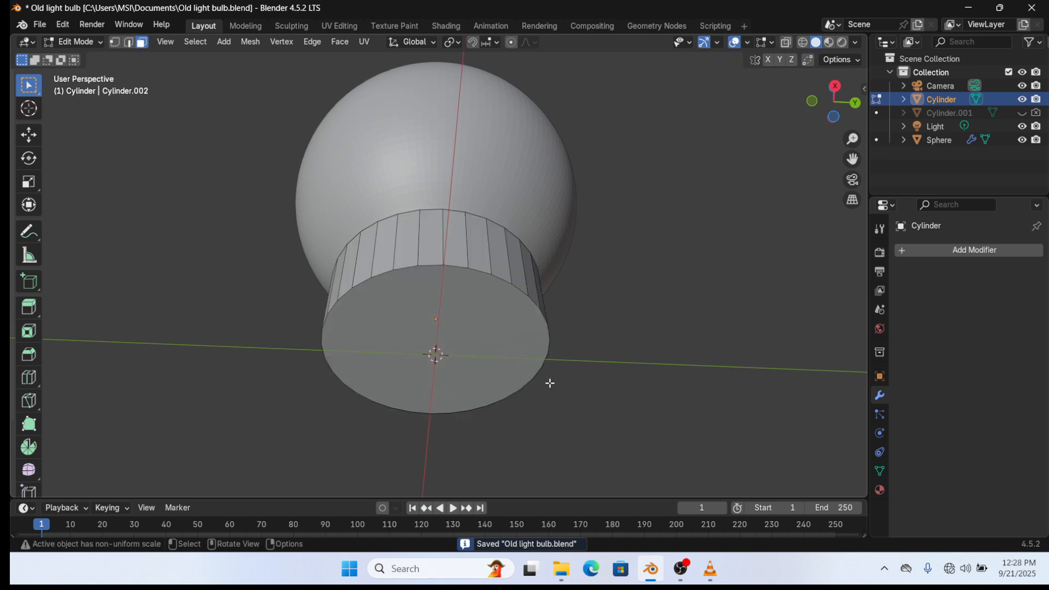
pyautogui.click(491, 351)
pyautogui.press('i')
pyautogui.click(628, 374)
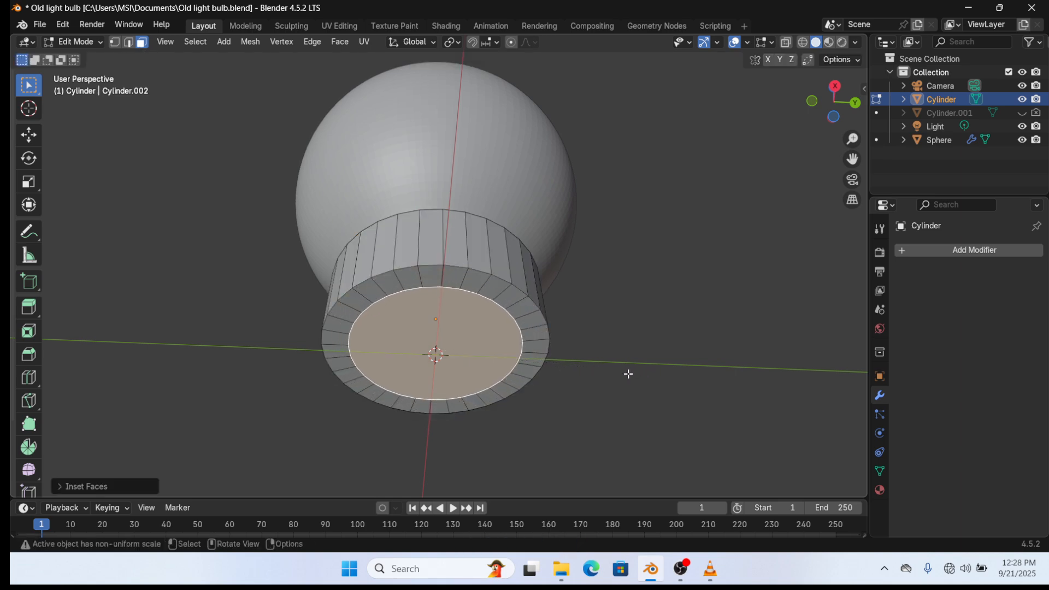
pyautogui.press('e')
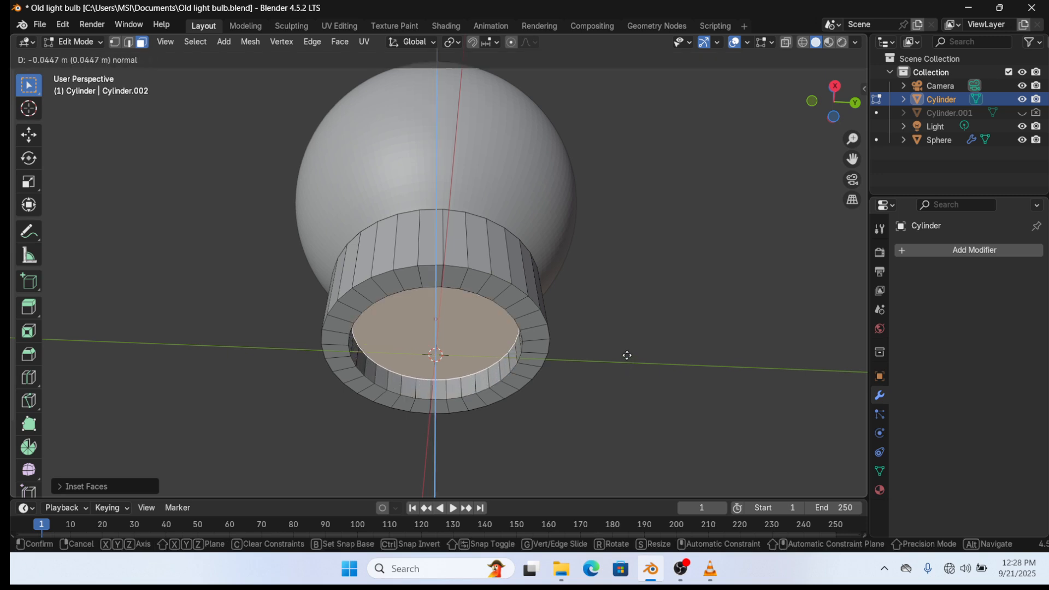
pyautogui.click(603, 354)
pyautogui.moveTo(604, 354); pyautogui.dragTo(564, 429, button='middle')
pyautogui.press('Tab')
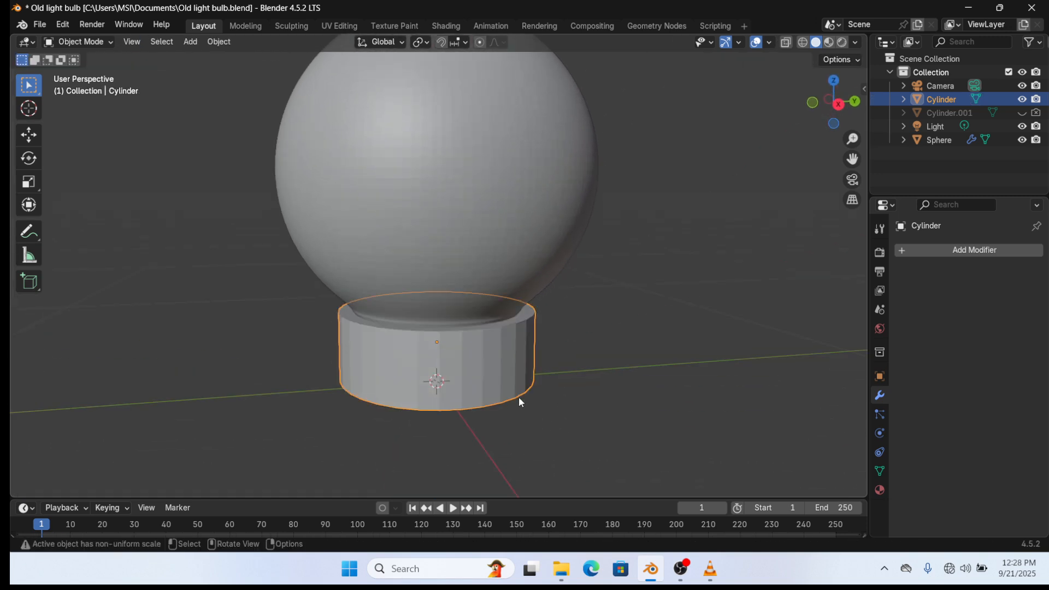
# - Inset and extrude the top face inward, save, and return to Object Mode
pyautogui.press('Tab')
pyautogui.keyDown('alt'); pyautogui.click(495, 325); pyautogui.keyUp('alt')
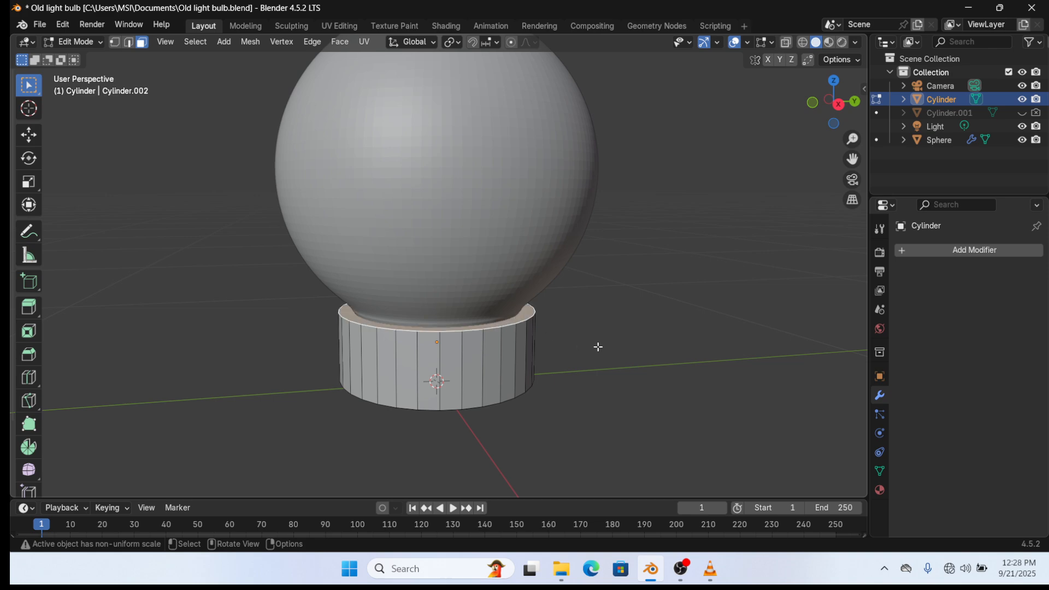
pyautogui.press('i')
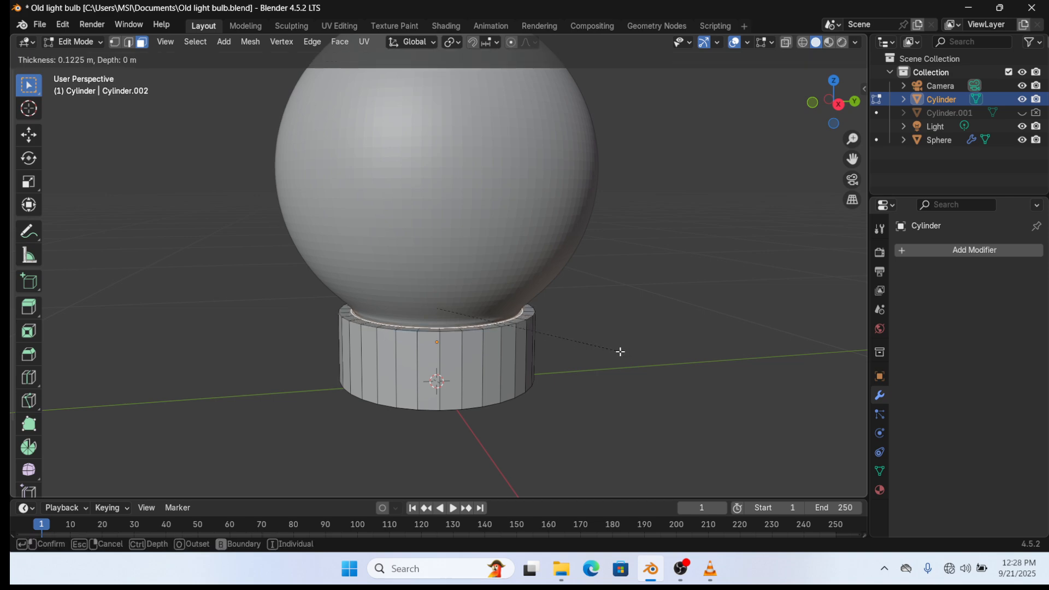
pyautogui.click(621, 352)
pyautogui.press('e')
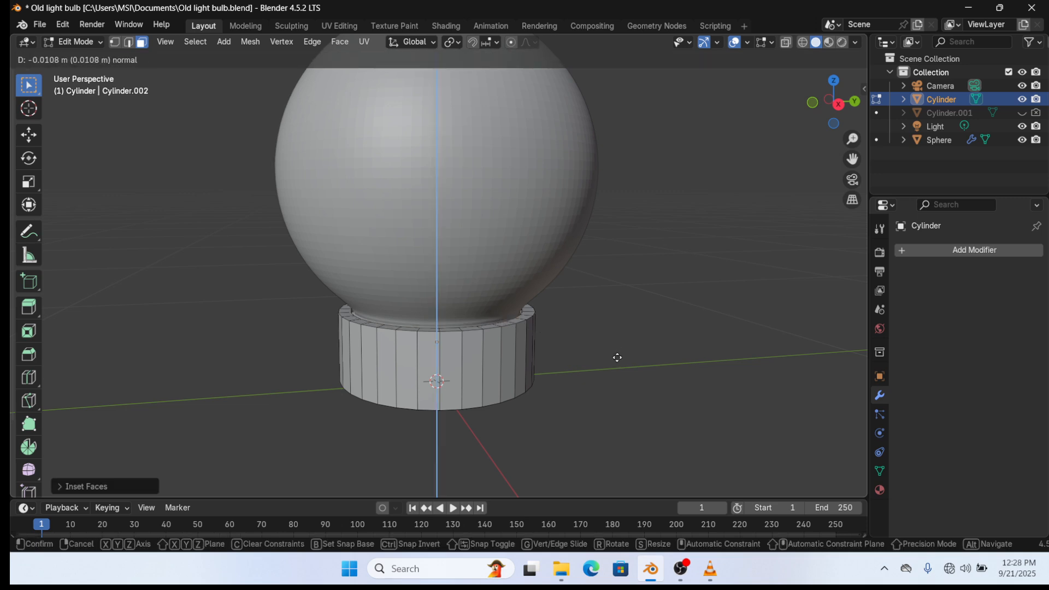
pyautogui.click(618, 364)
pyautogui.hotkey('ctrl', 's')
pyautogui.moveTo(609, 372); pyautogui.dragTo(552, 300, button='middle')
pyautogui.press('Tab')
pyautogui.moveTo(484, 319); pyautogui.dragTo(511, 316, button='middle')
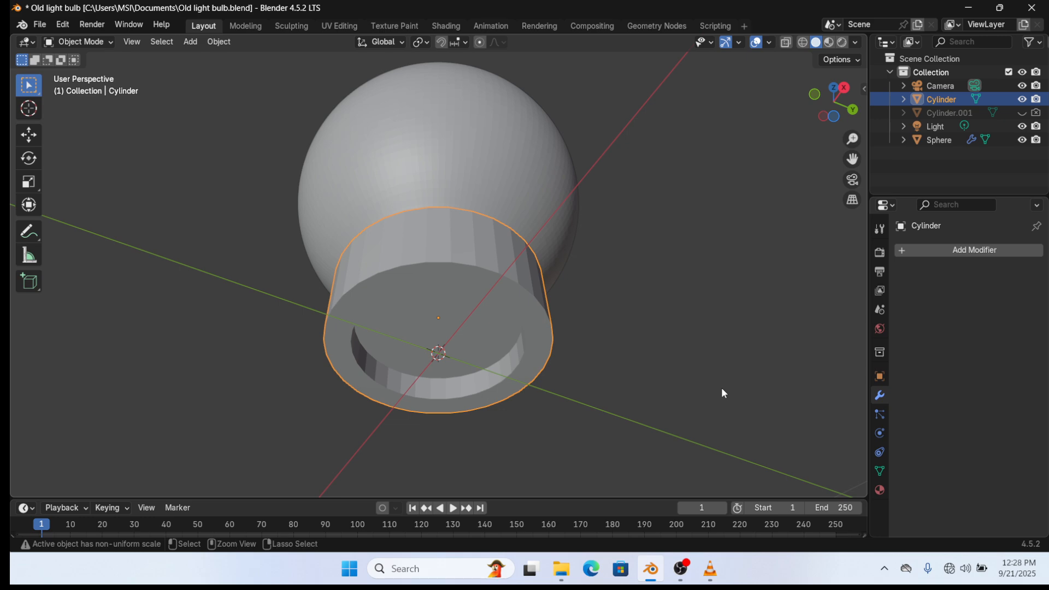
# - Undo the old bottom recess, then re-inset the bottom face and extrude it deeper inward twice
pyautogui.press('Tab')
pyautogui.press('3')
pyautogui.hotkey('ctrl', 'z')
pyautogui.hotkey('ctrl', 'z')
pyautogui.hotkey('ctrl', 'z')
pyautogui.hotkey('ctrl', 'z')
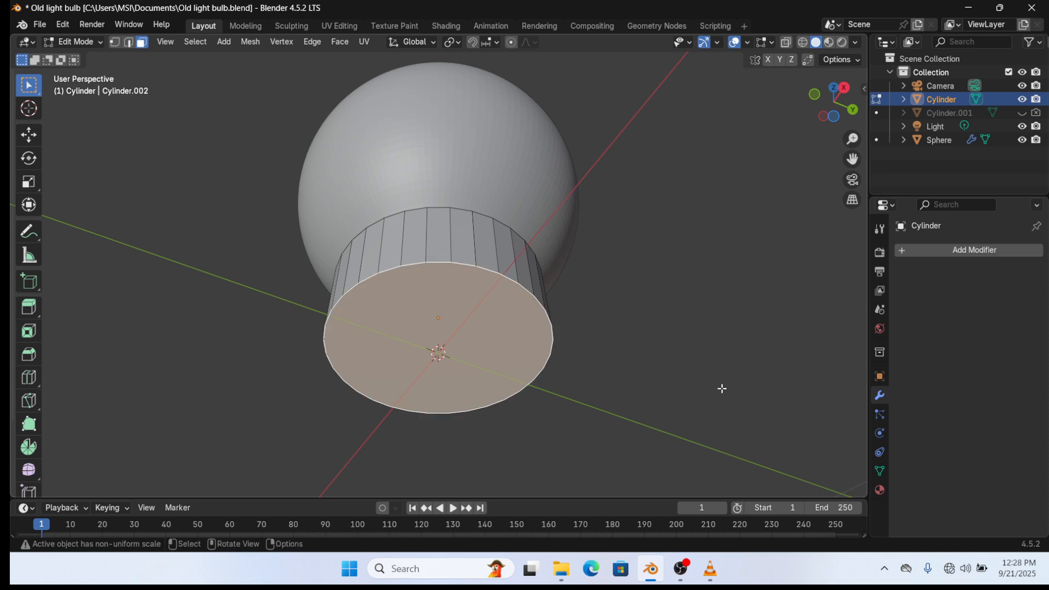
pyautogui.press('i')
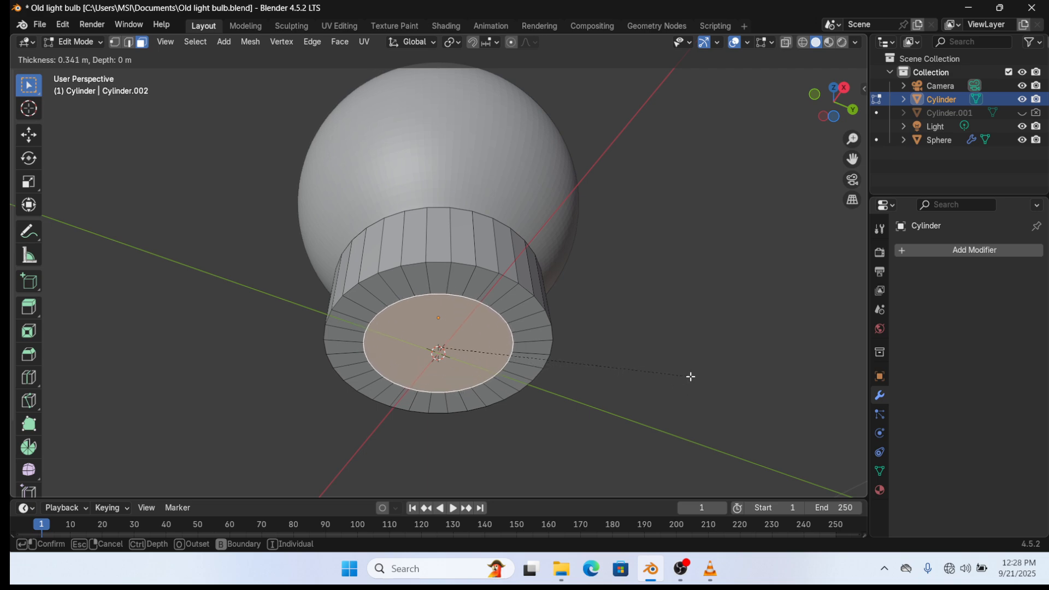
pyautogui.click(700, 373)
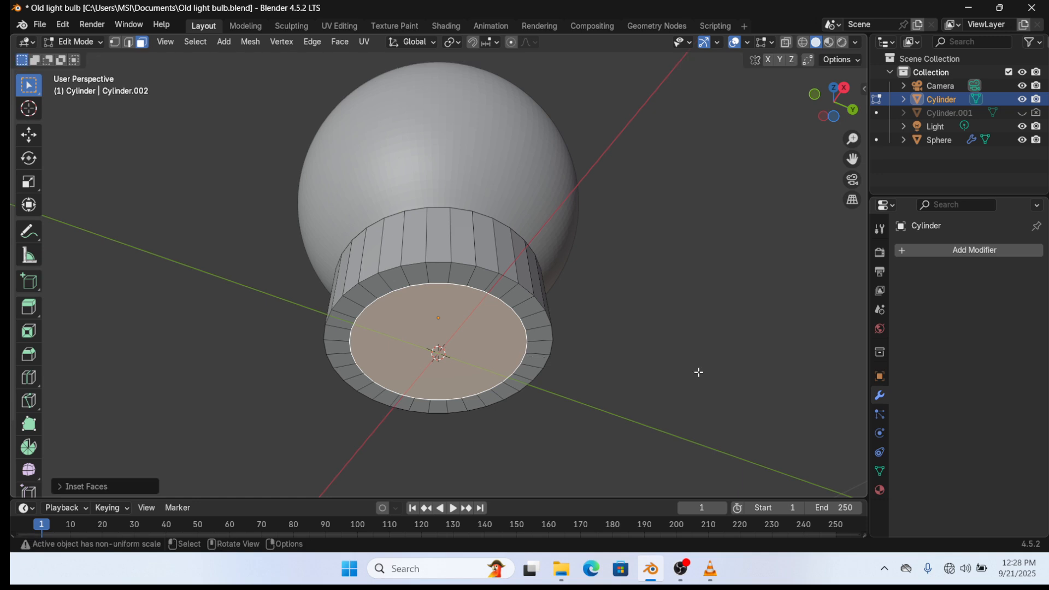
pyautogui.press('e')
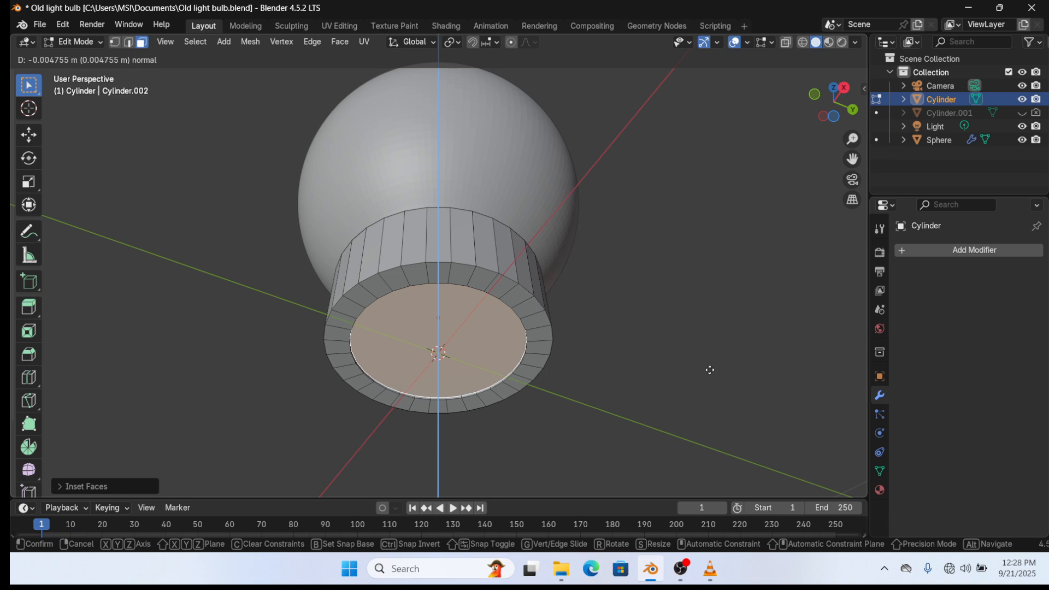
pyautogui.click(710, 370)
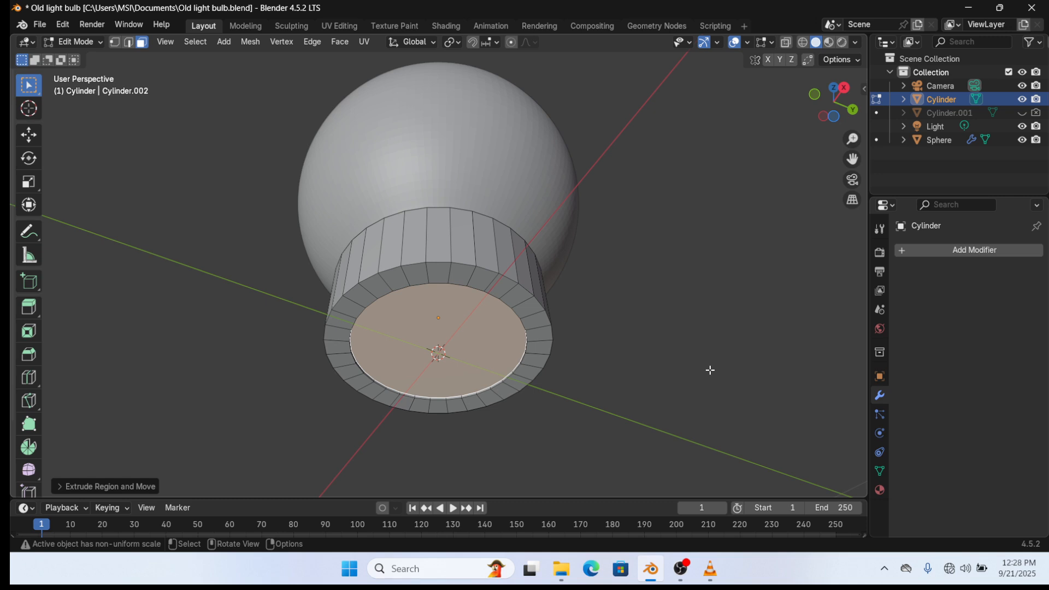
pyautogui.press('e')
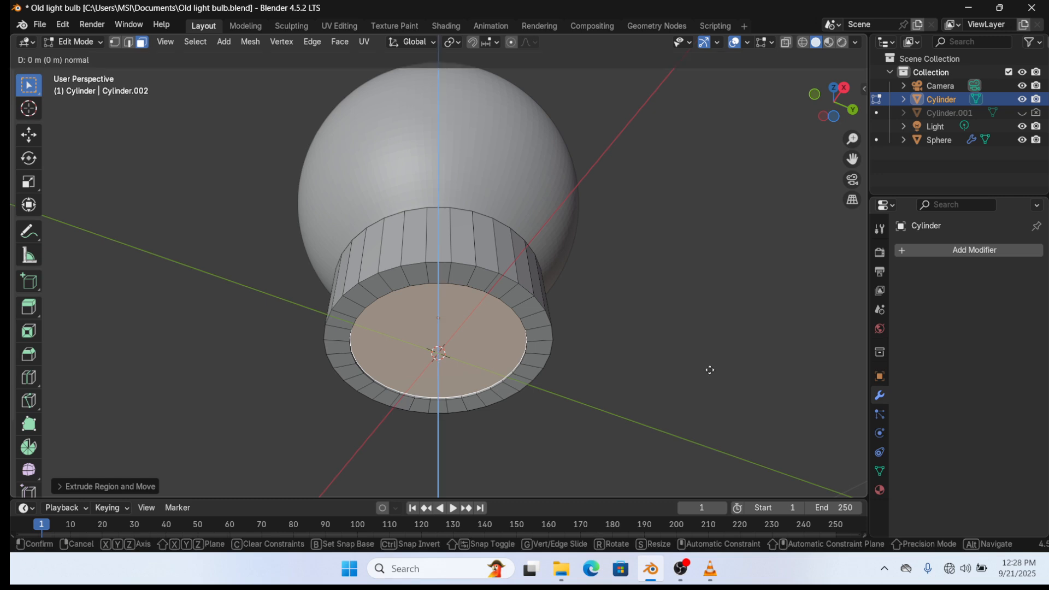
pyautogui.click(719, 345)
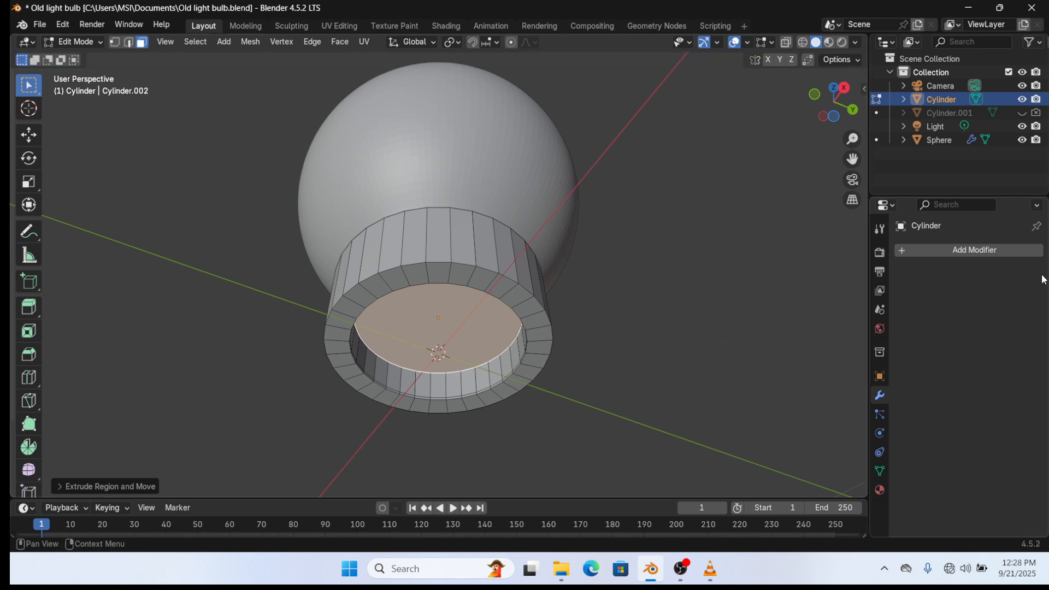
# - Open the Add Modifier search and dismiss it without adding a modifier
pyautogui.click(989, 250)
pyautogui.click(973, 251)
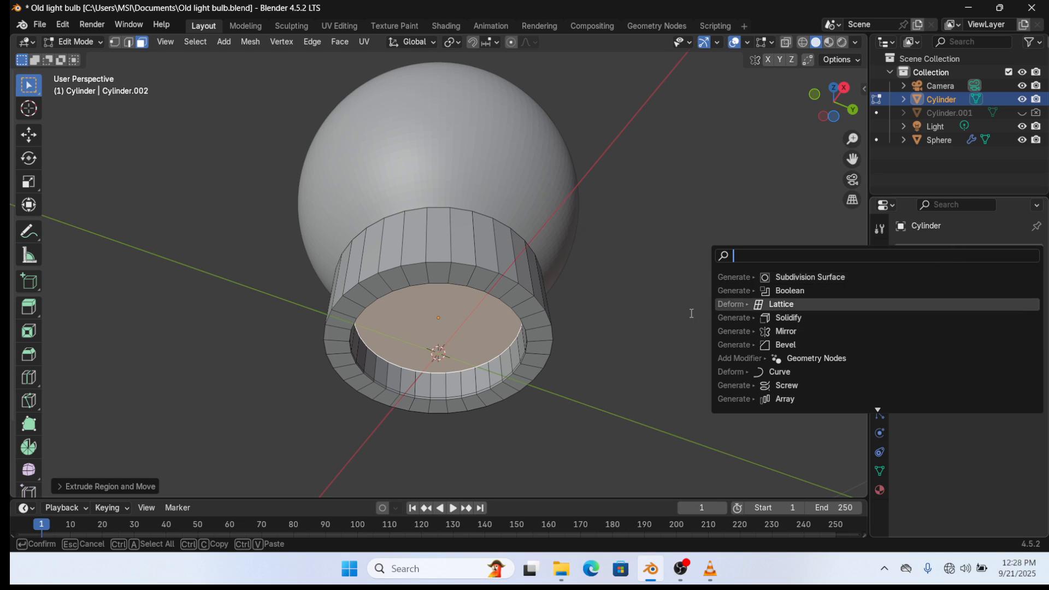
pyautogui.click(626, 343)
# - Select the cylinder's top face and inset it twice
pyautogui.moveTo(626, 290); pyautogui.dragTo(576, 375, button='middle')
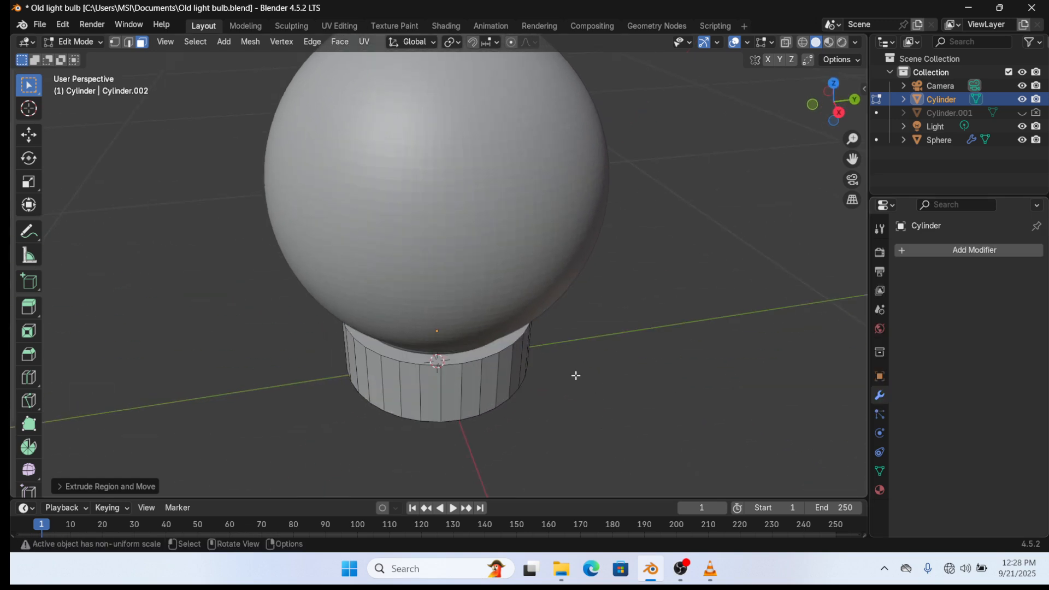
pyautogui.click(494, 351)
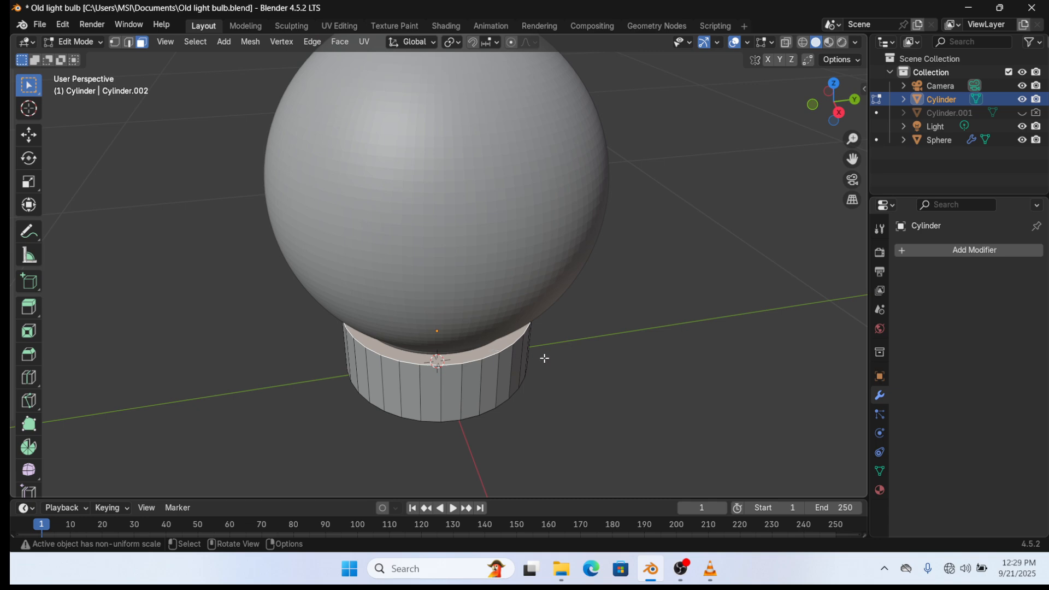
pyautogui.press('i')
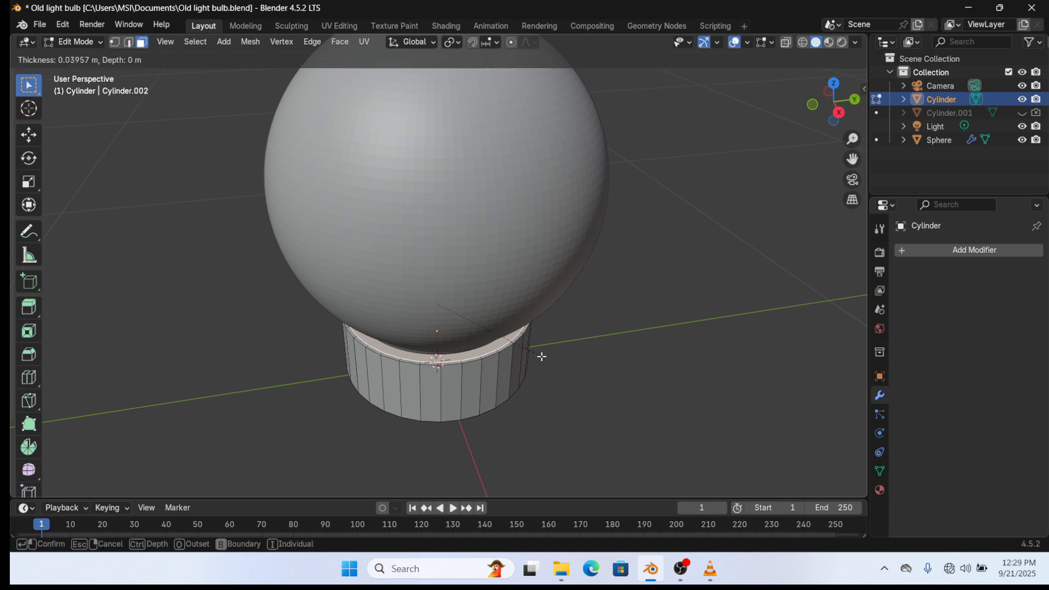
pyautogui.click(542, 357)
pyautogui.press('i')
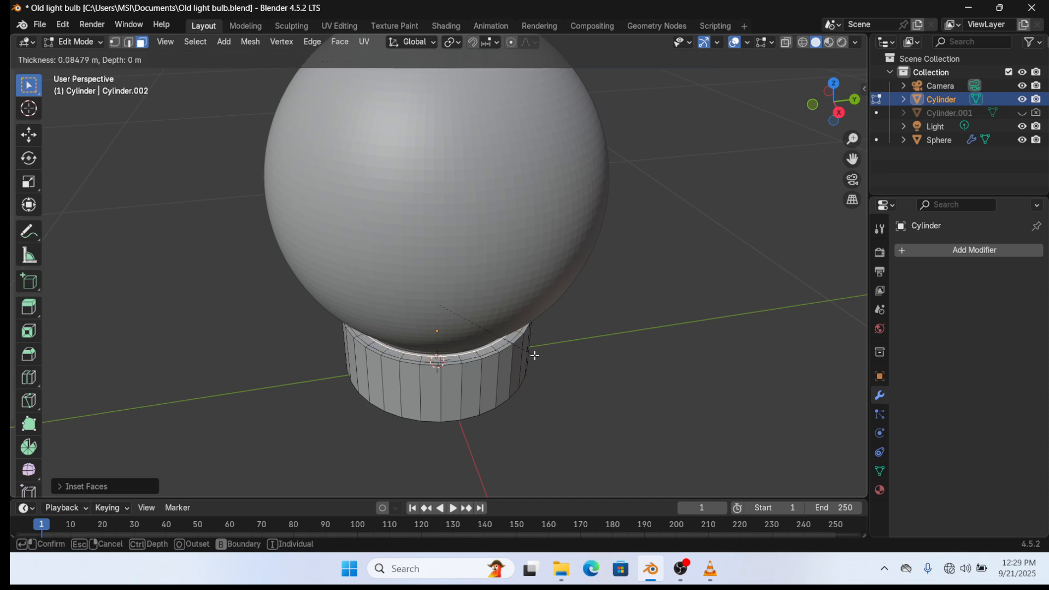
pyautogui.click(535, 356)
pyautogui.moveTo(533, 361); pyautogui.dragTo(521, 352, button='middle')
pyautogui.scroll(3, 521, 352)
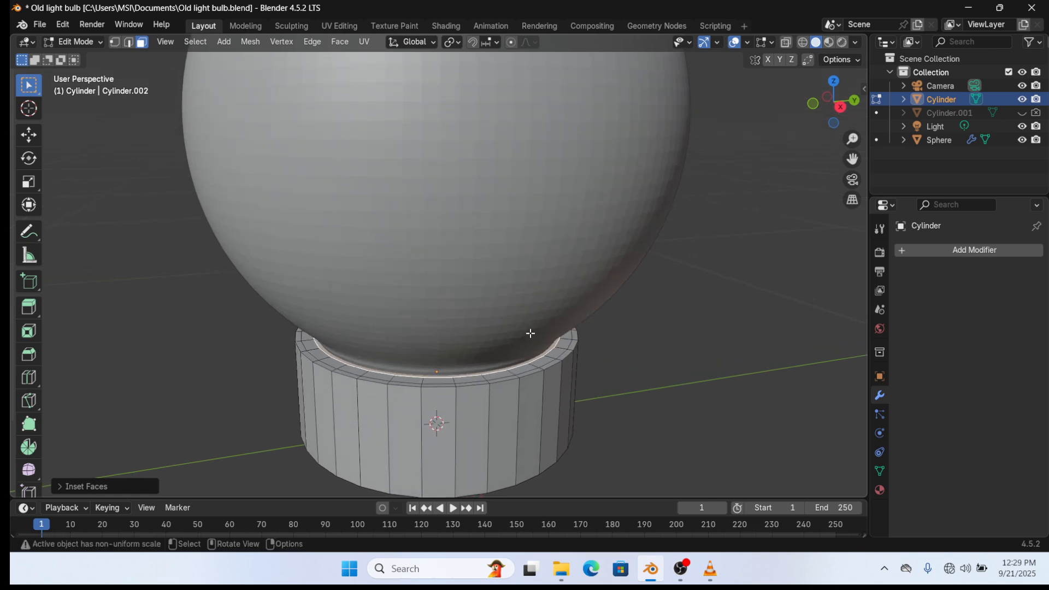
# - Extrude the rim, inset again and sink the centre about 2 cm down, then exit Edit Mode
pyautogui.press('e')
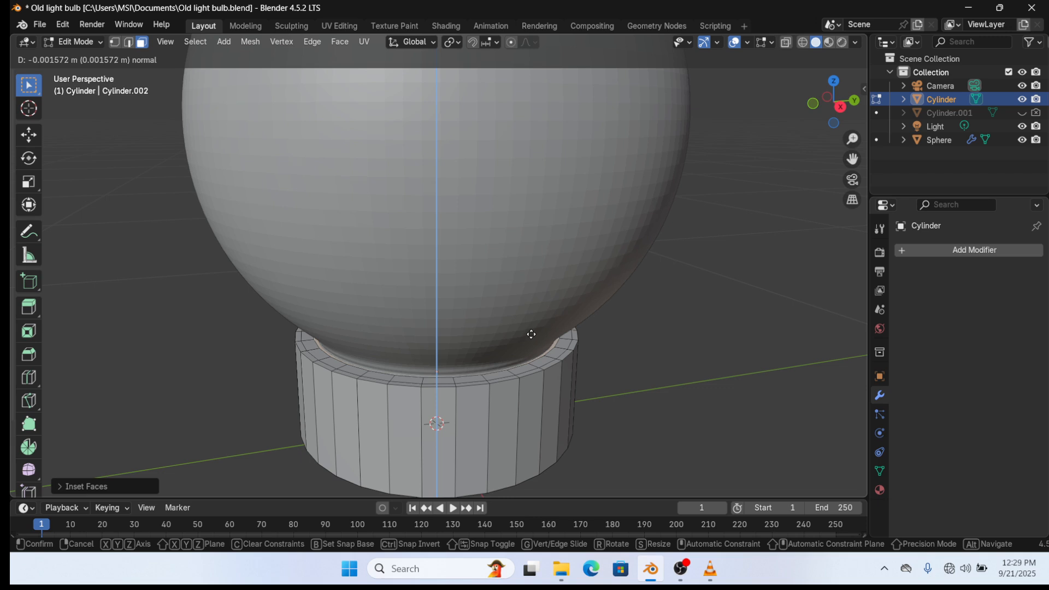
pyautogui.click(533, 331)
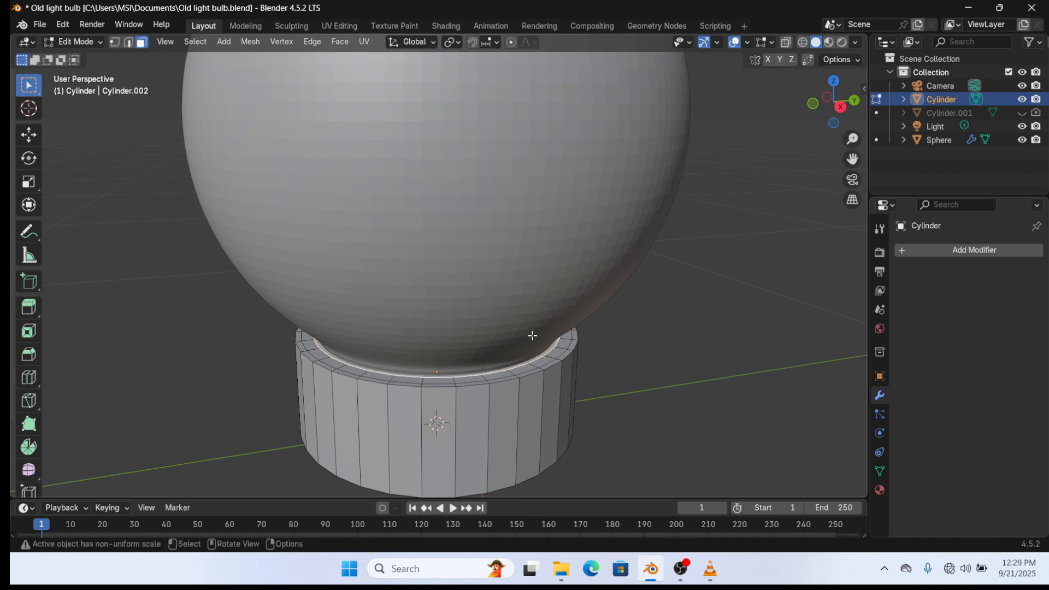
pyautogui.scroll(3, 533, 336)
pyautogui.press('i')
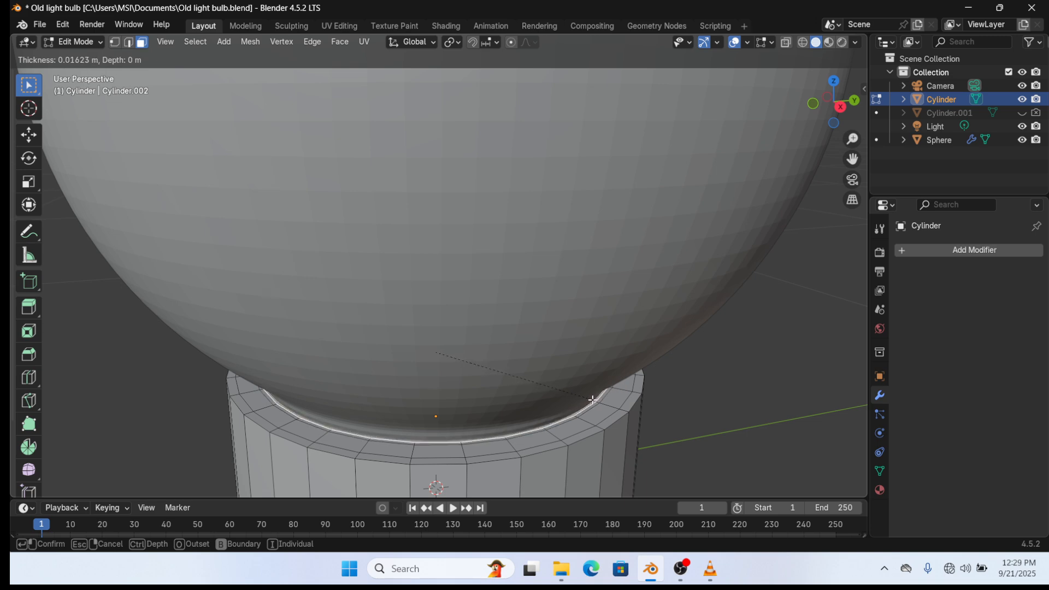
pyautogui.click(593, 400)
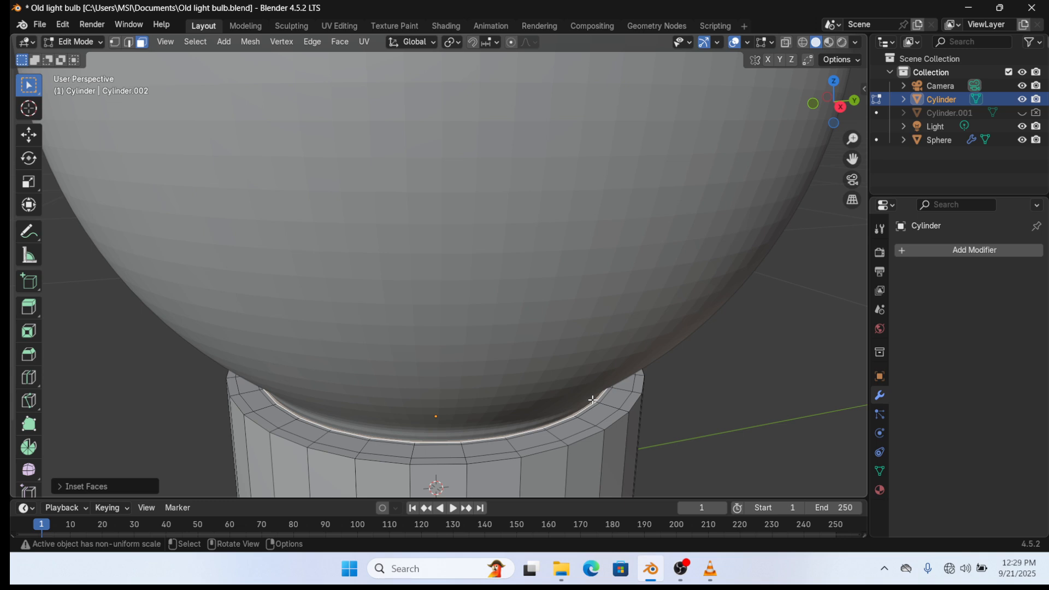
pyautogui.press('e')
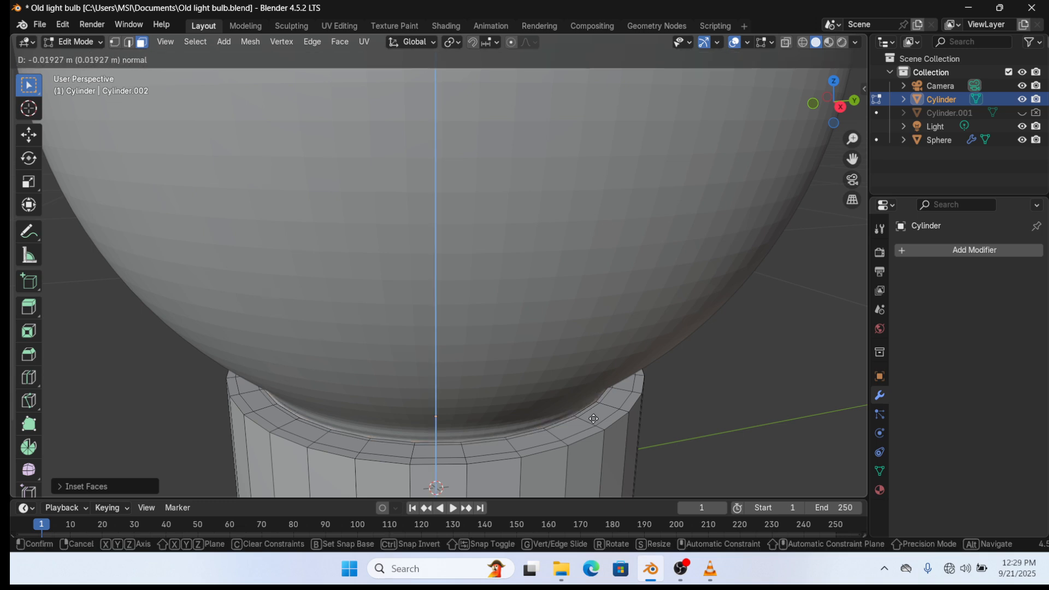
pyautogui.click(594, 419)
pyautogui.scroll(-4, 574, 418)
pyautogui.press('Tab')
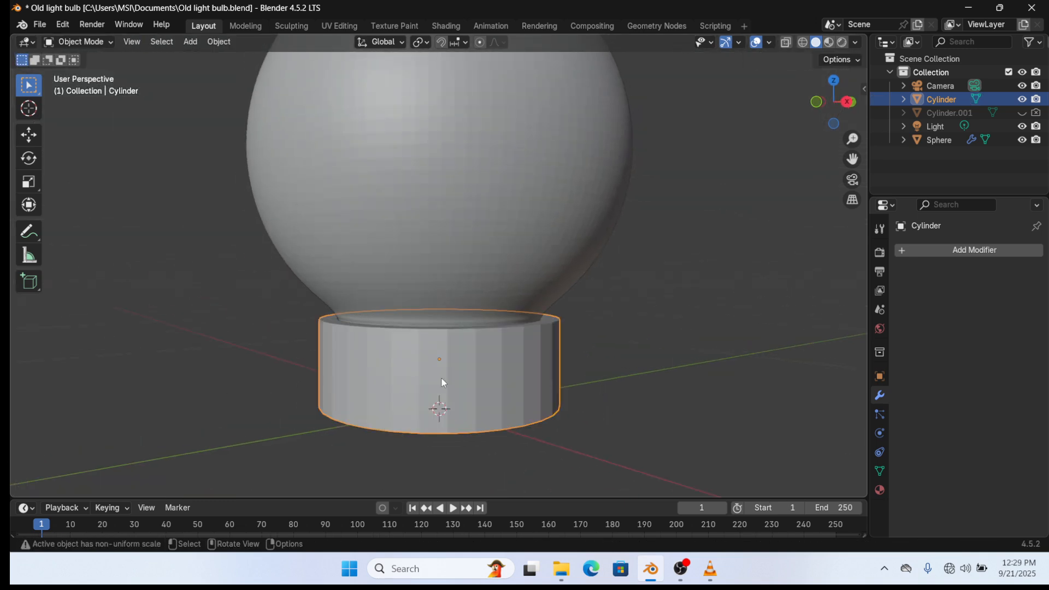
# - Save the blend file and orbit around the bulb
pyautogui.moveTo(443, 381); pyautogui.dragTo(566, 367, button='middle')
pyautogui.hotkey('ctrl', 's')
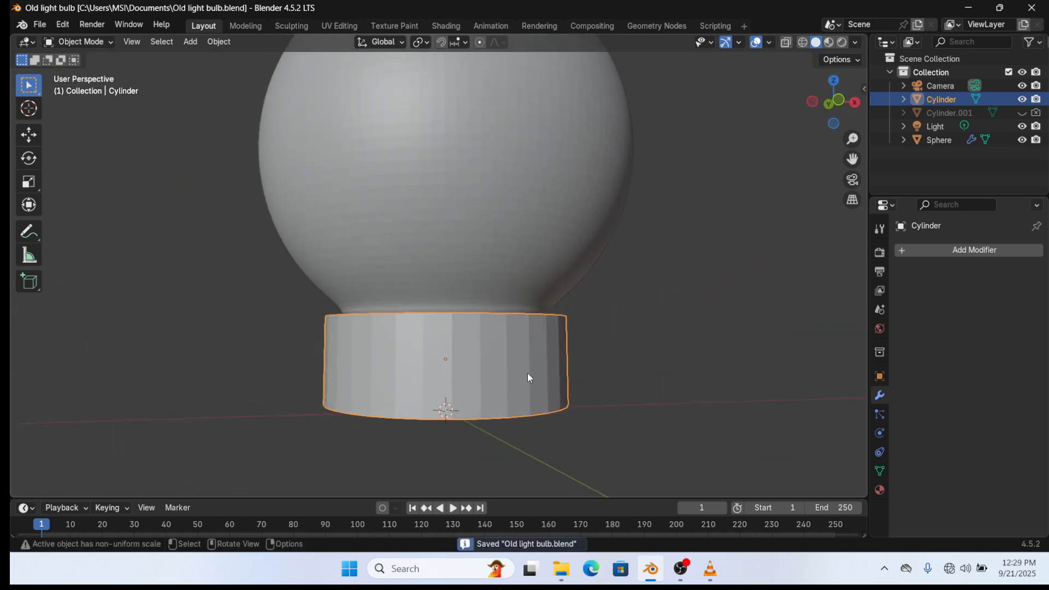
pyautogui.scroll(-4, 529, 377)
pyautogui.moveTo(483, 377); pyautogui.dragTo(624, 305, button='middle')
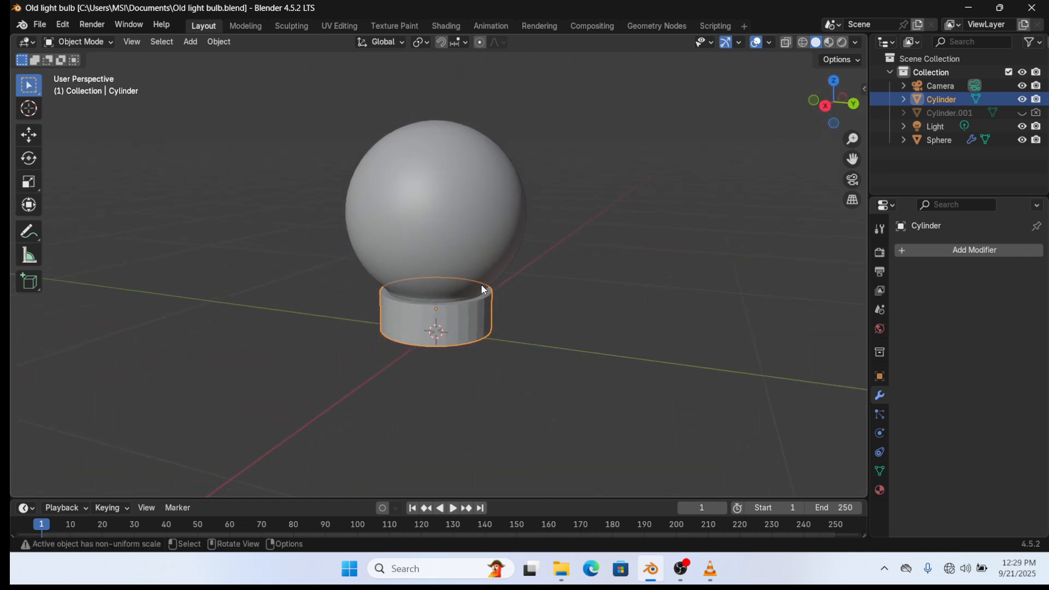
pyautogui.moveTo(457, 304); pyautogui.dragTo(421, 295, button='middle')
# - Raise the sphere along Z in two moves until it clears the cylinder base
pyautogui.click(481, 248)
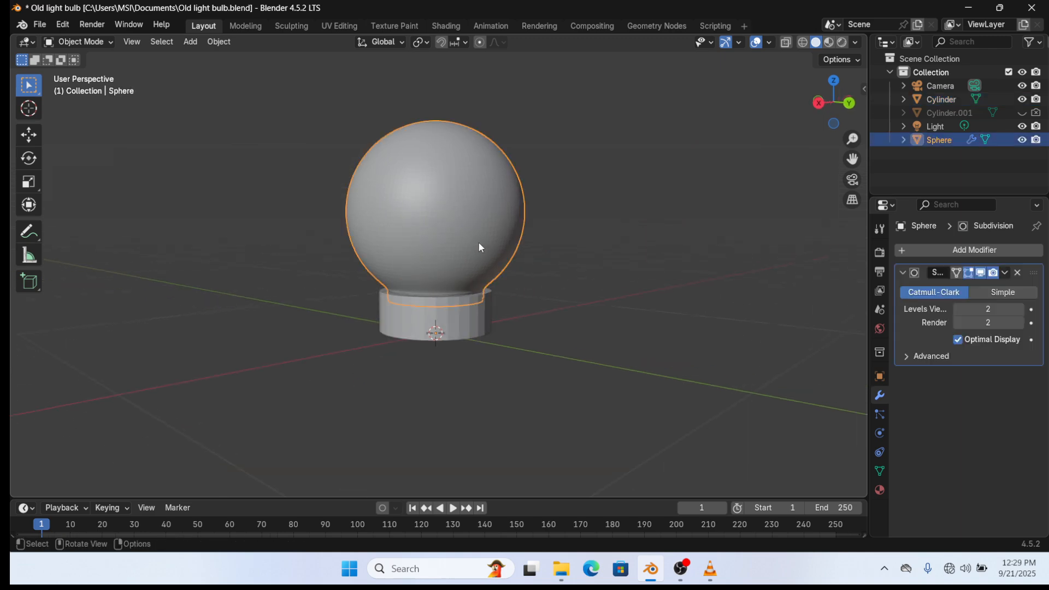
pyautogui.press('g')
pyautogui.press('z')
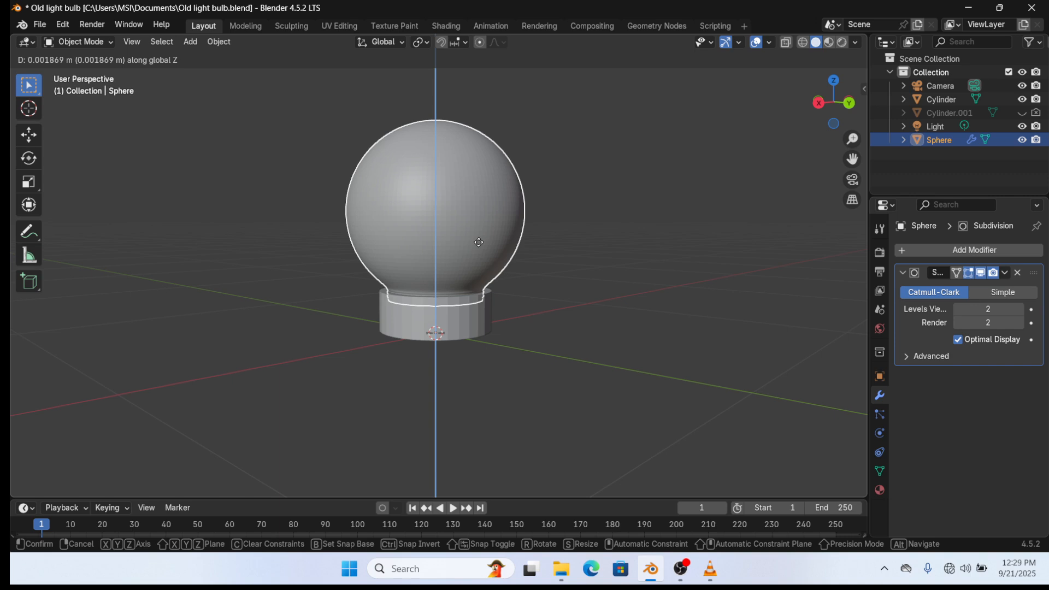
pyautogui.click(478, 245)
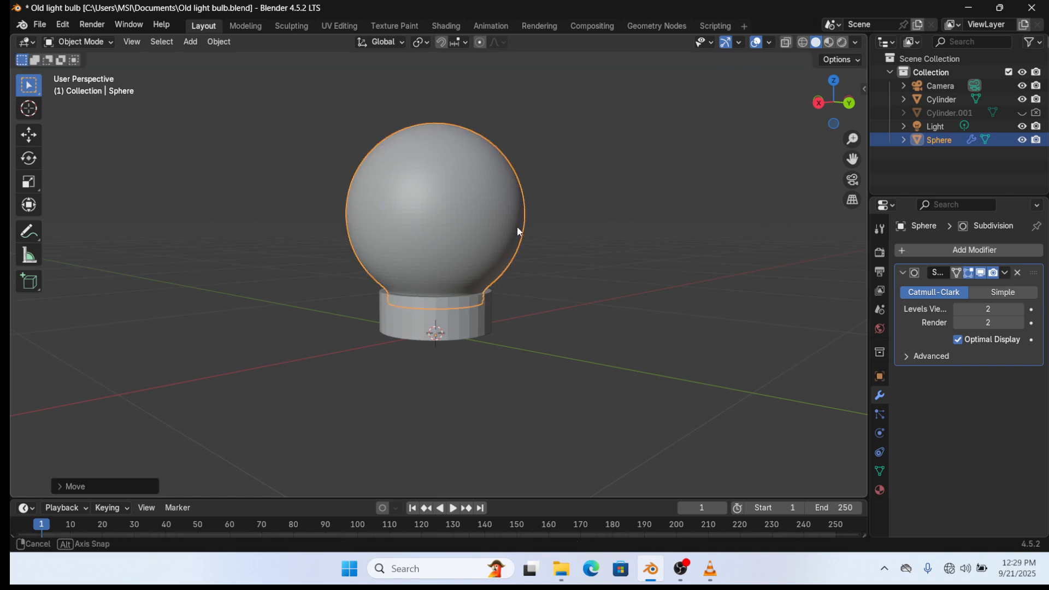
pyautogui.moveTo(517, 226); pyautogui.dragTo(605, 208, button='middle')
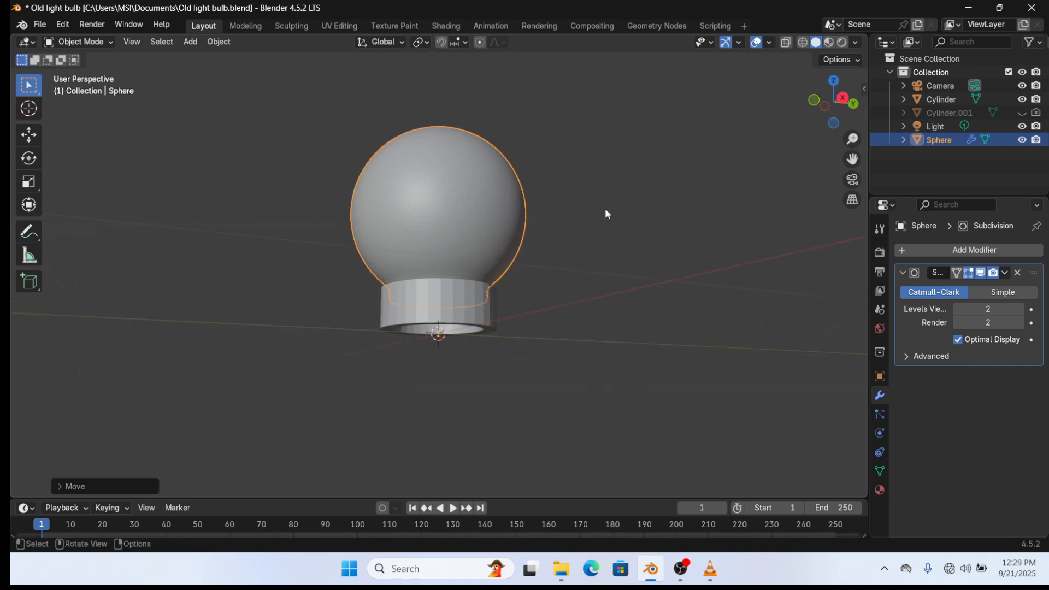
pyautogui.moveTo(469, 256); pyautogui.dragTo(473, 307, button='middle')
pyautogui.press('g')
pyautogui.press('z')
pyautogui.click(481, 178)
# - Select the cylinder, enter Edit Mode, and start a 0.27 m inset on its top face
pyautogui.click(472, 307)
pyautogui.press('Tab')
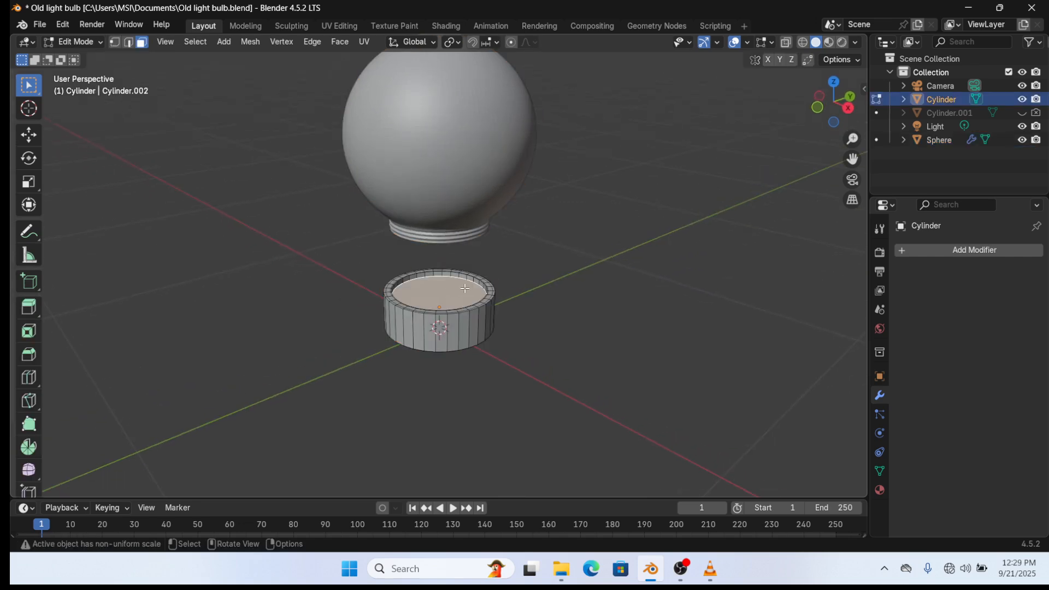
pyautogui.press('i')
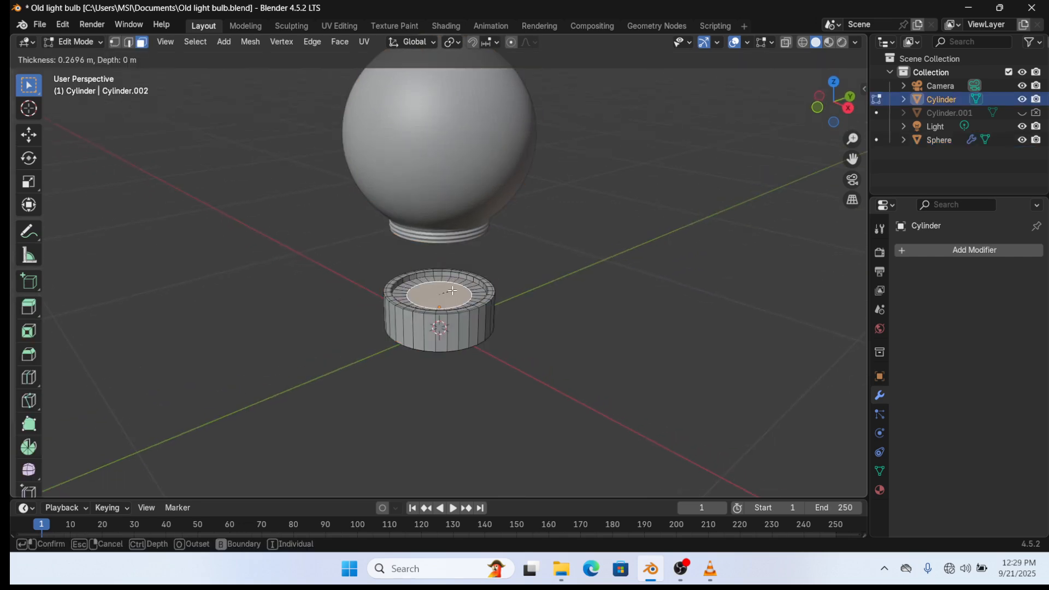
# - Inset the cylinder's top face twice and extrude the centre upward into a post
pyautogui.click(444, 291)
pyautogui.press('i')
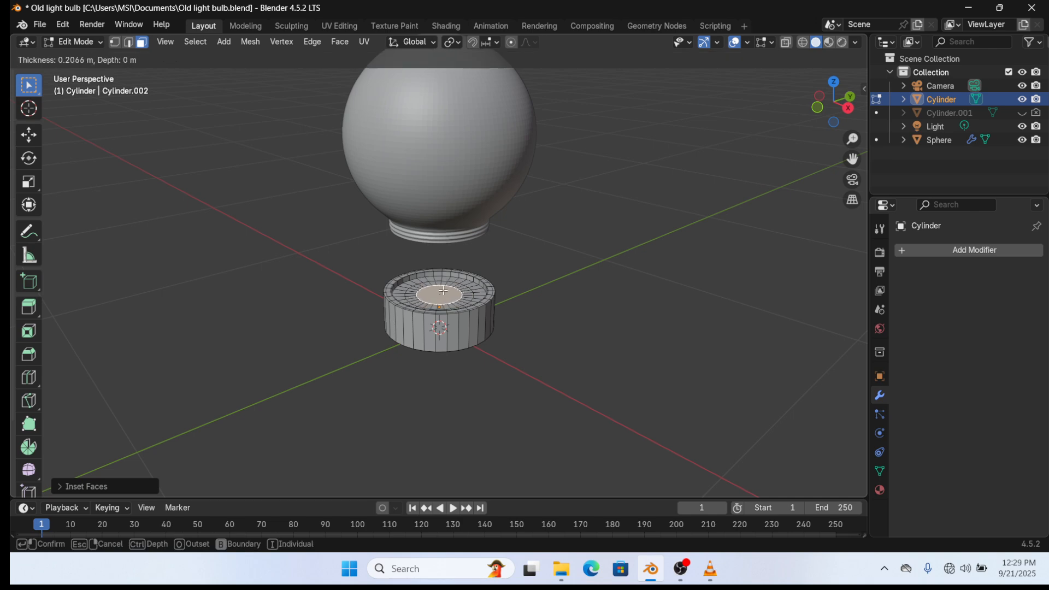
pyautogui.click(442, 290)
pyautogui.press('e')
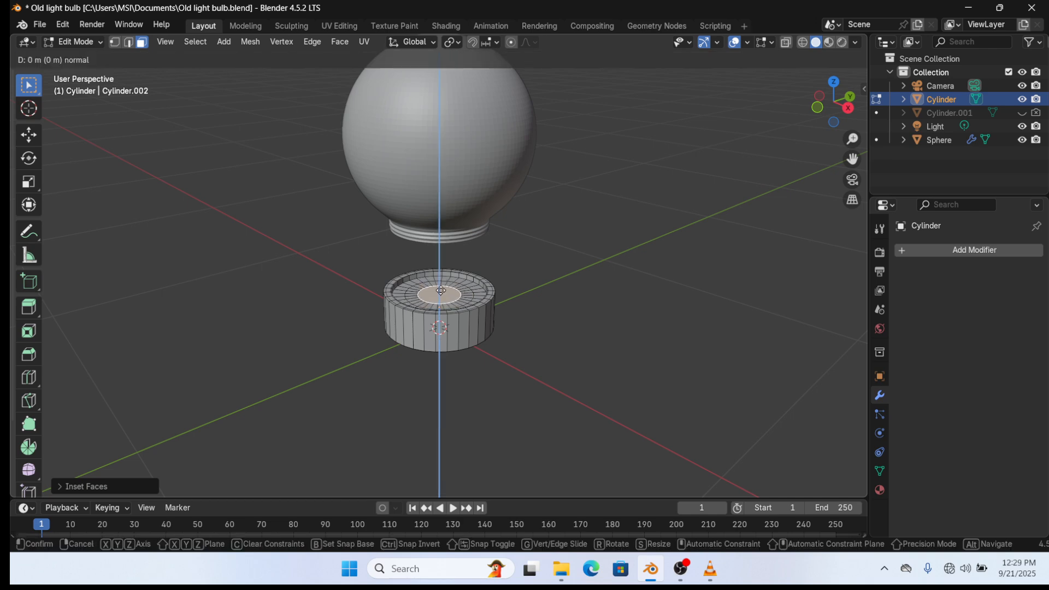
pyautogui.click(446, 275)
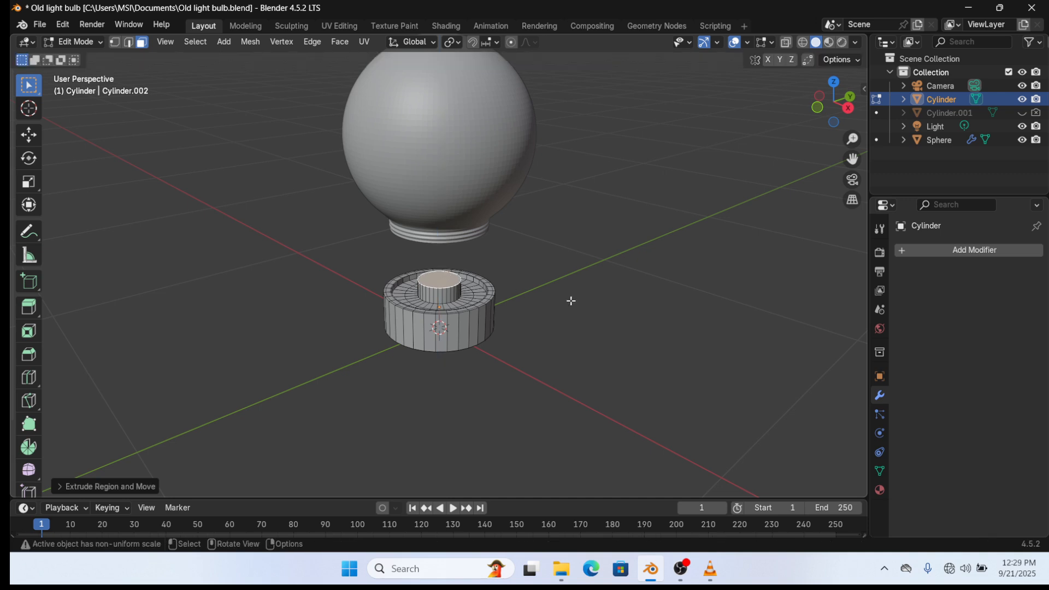
# - Inset and scale the post's top, then extrude it downward to hollow the collar
pyautogui.press('i')
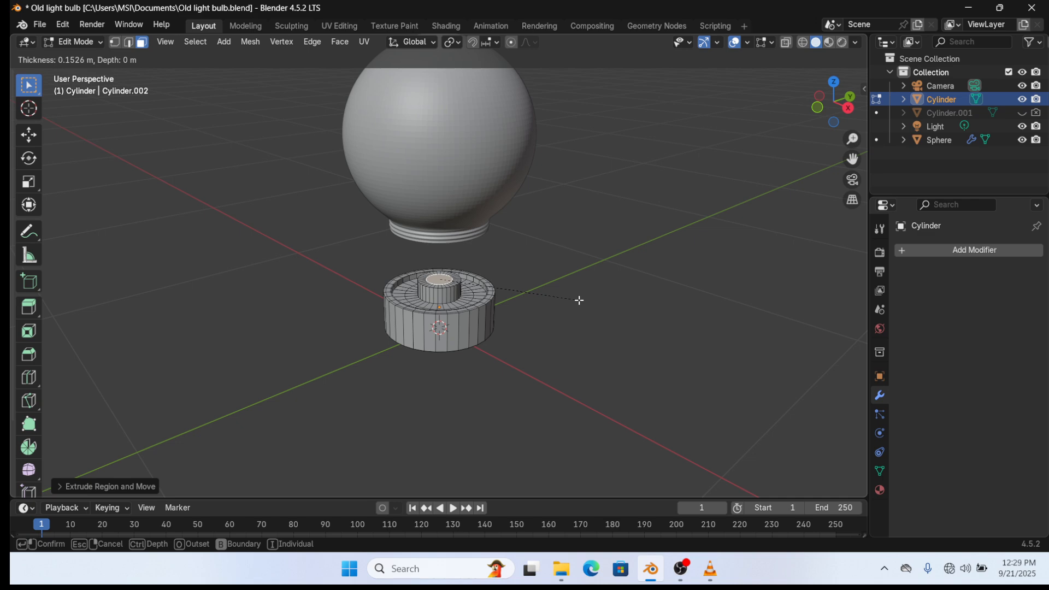
pyautogui.click(580, 300)
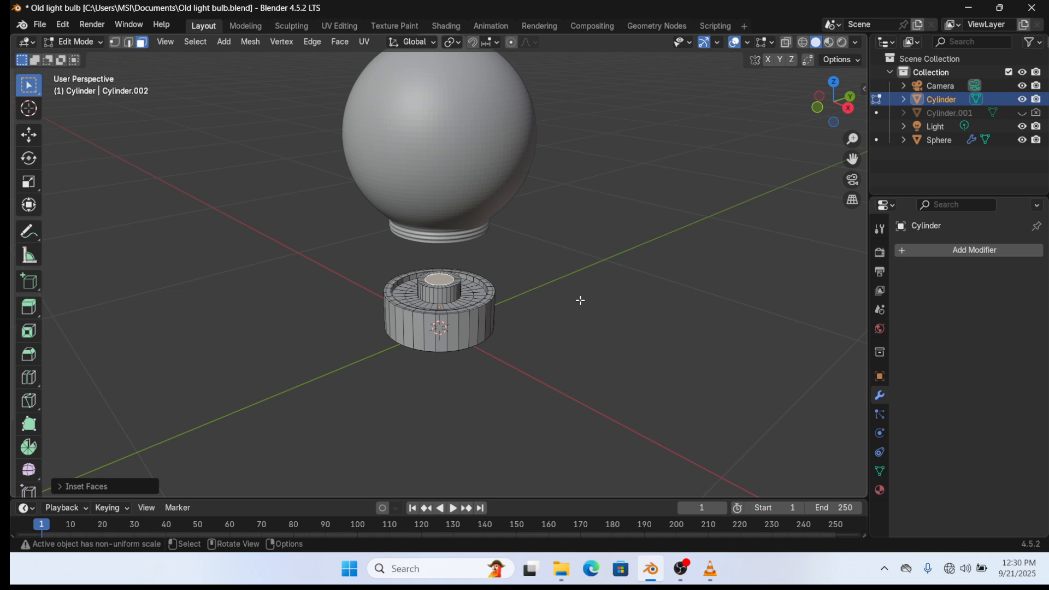
pyautogui.press('s')
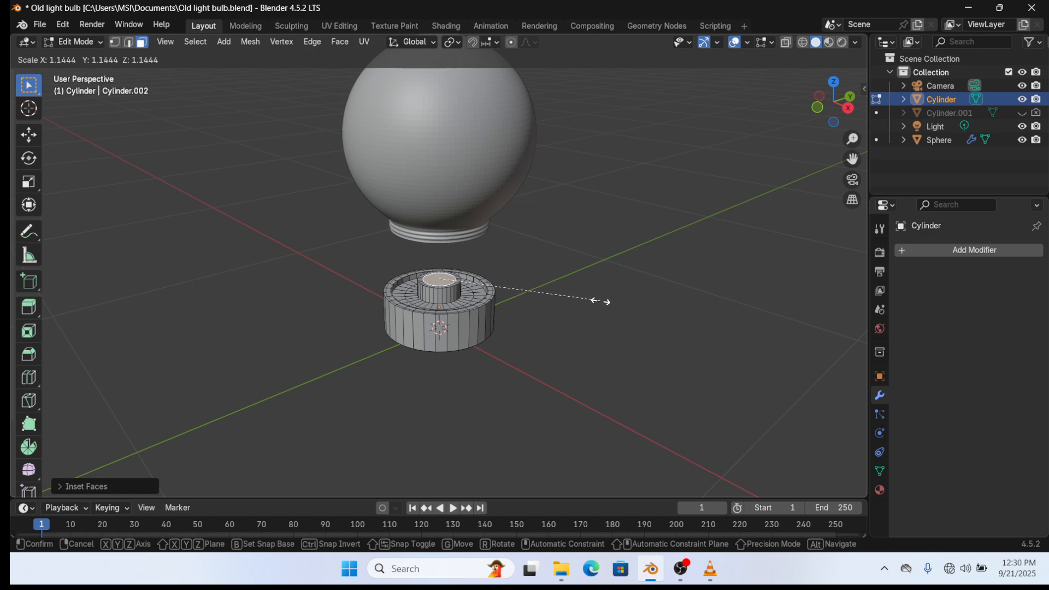
pyautogui.click(600, 301)
pyautogui.press('e')
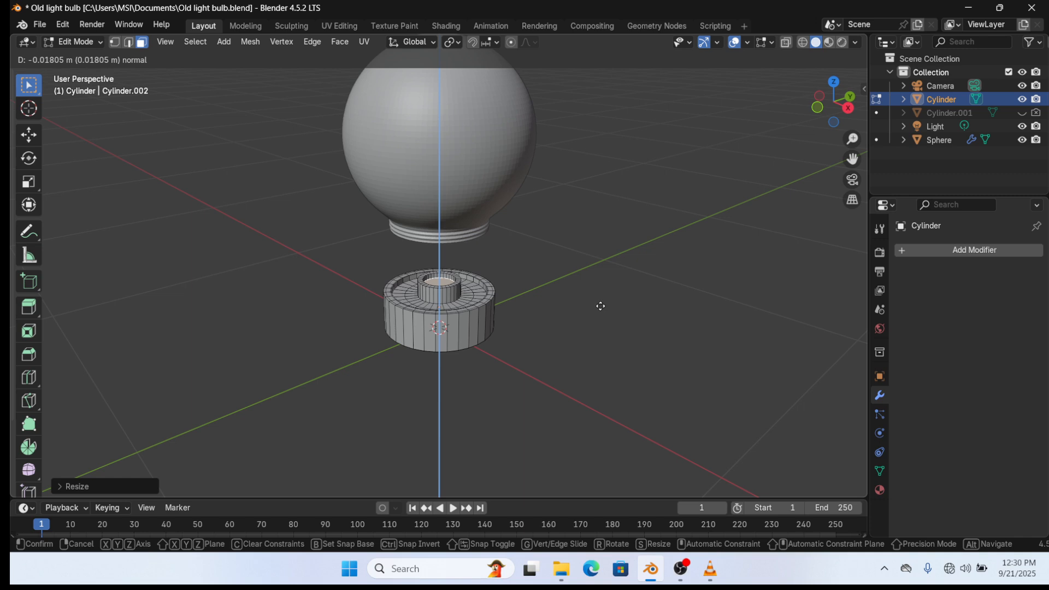
pyautogui.click(601, 307)
# - Add two loop cuts around the collar and outer ring, save, and exit Edit Mode
pyautogui.scroll(5, 508, 313)
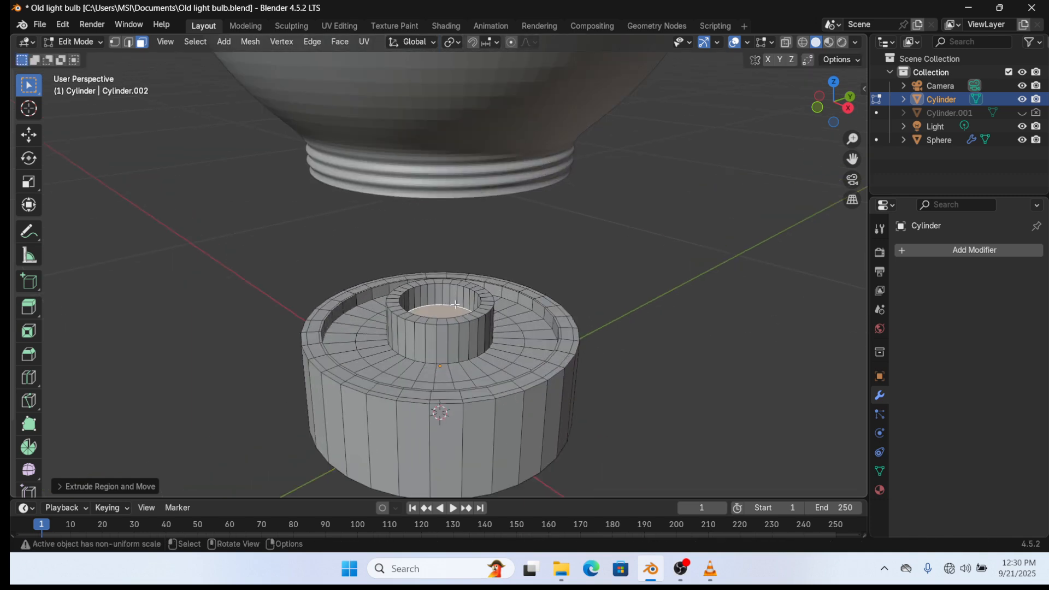
pyautogui.moveTo(456, 304); pyautogui.dragTo(457, 301, button='middle')
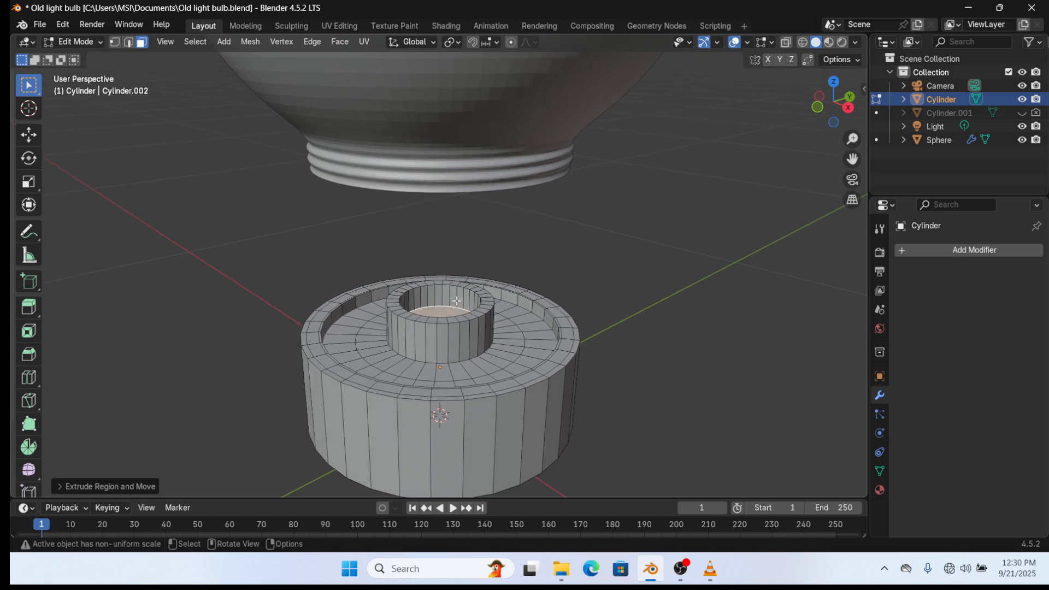
pyautogui.hotkey('ctrl', 'r')
pyautogui.click(467, 353)
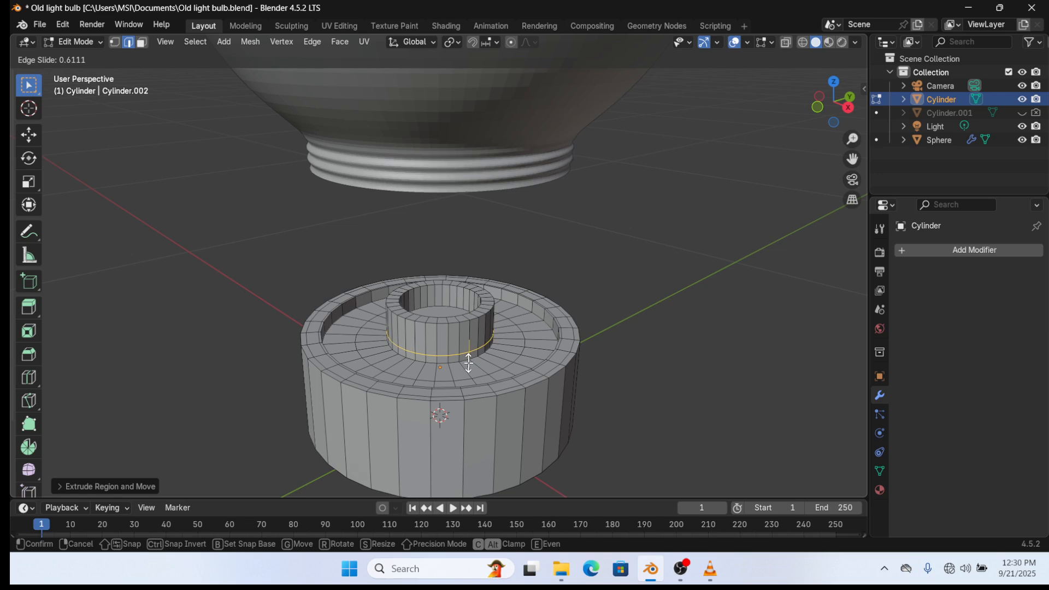
pyautogui.click(470, 363)
pyautogui.hotkey('ctrl', 'r')
pyautogui.click(470, 363)
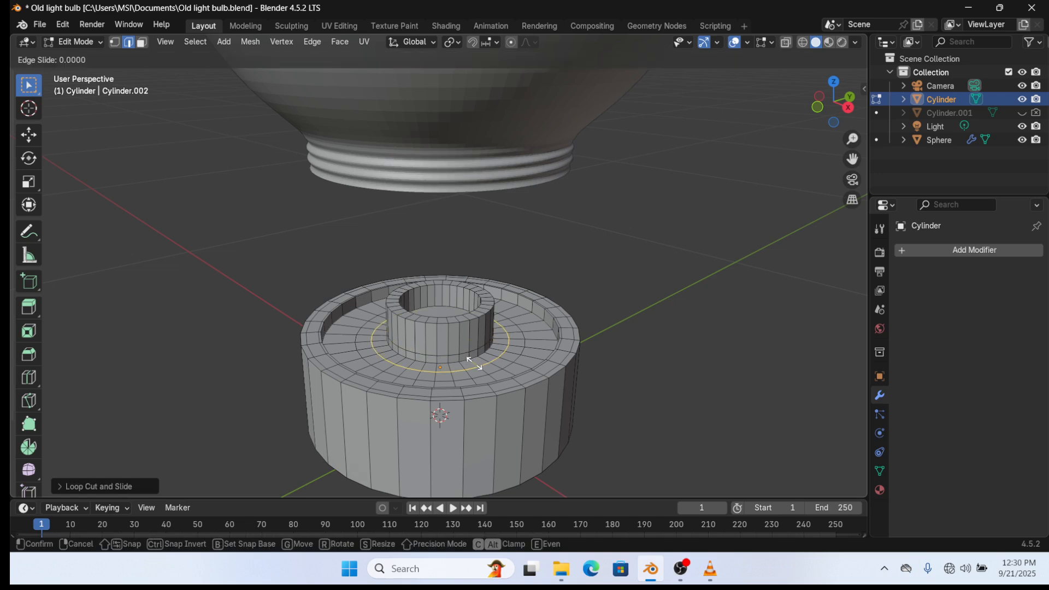
pyautogui.click(470, 363)
pyautogui.hotkey('ctrl', 's')
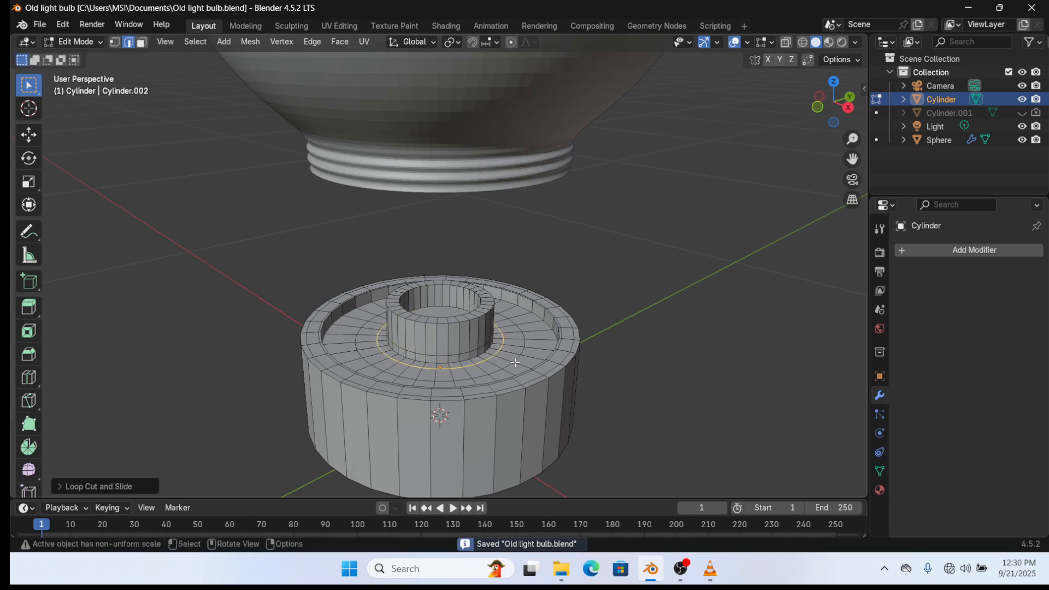
pyautogui.press('Tab')
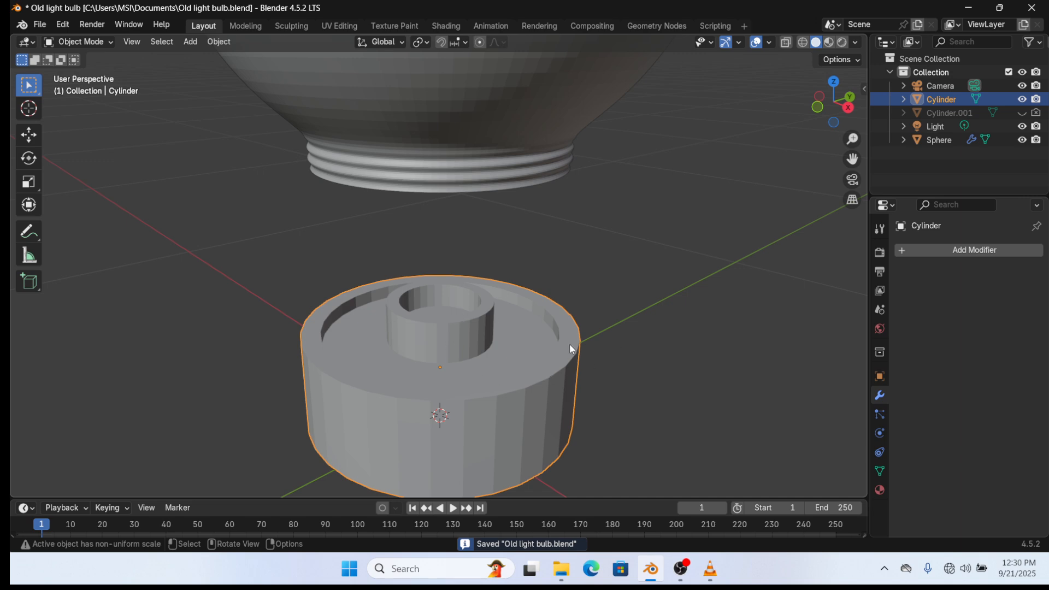
# - Save the blend file twice
pyautogui.scroll(-4, 550, 363)
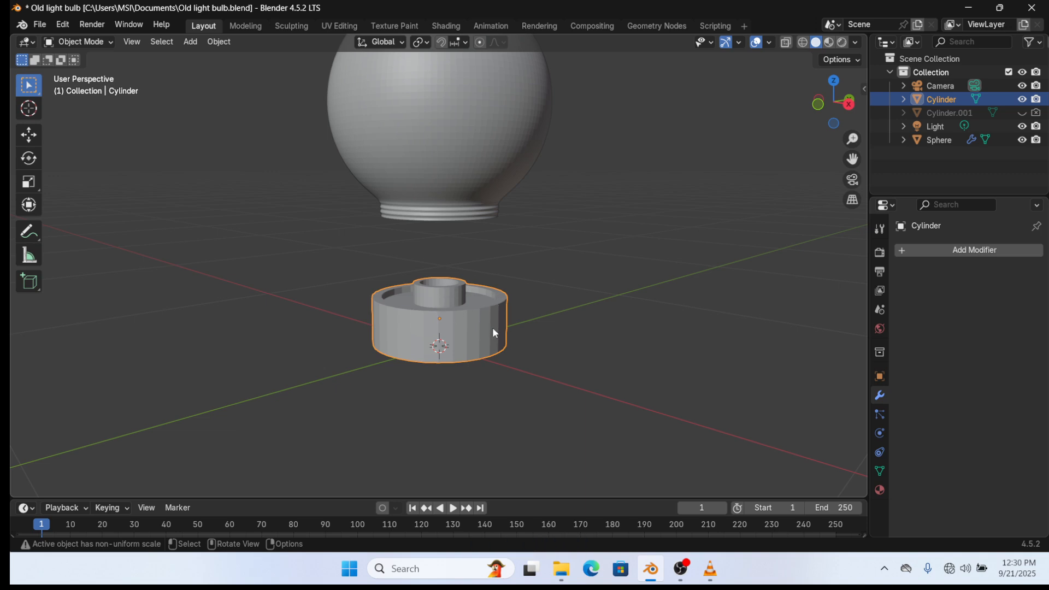
pyautogui.hotkey('ctrl', 's')
pyautogui.scroll(-2, 513, 323)
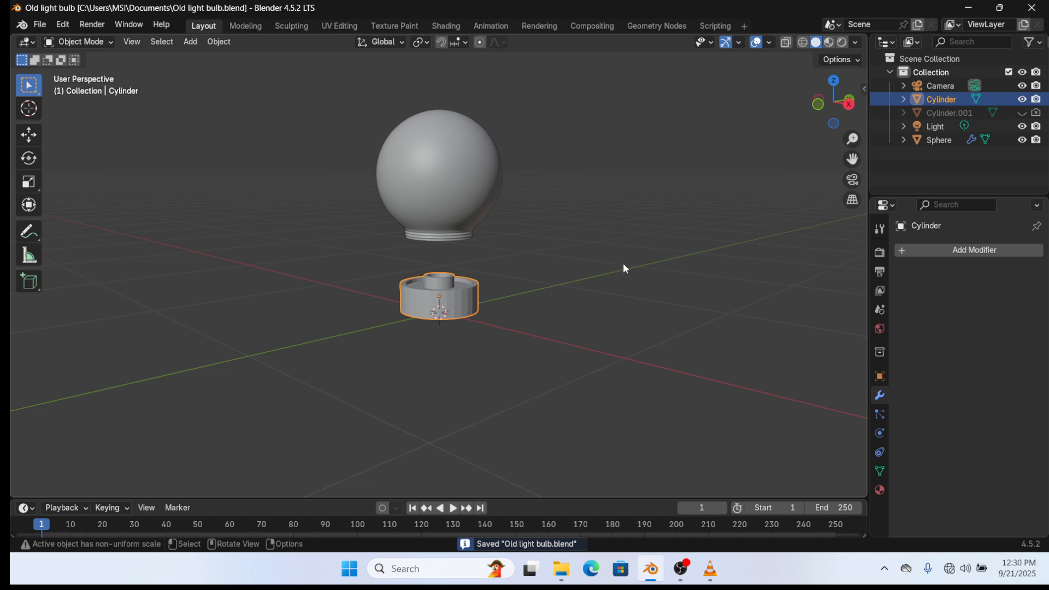
pyautogui.hotkey('ctrl', 's')
# - Raise the cylinder up to the bulb, then lower sphere and cylinder together along Z and save
pyautogui.press('g')
pyautogui.press('z')
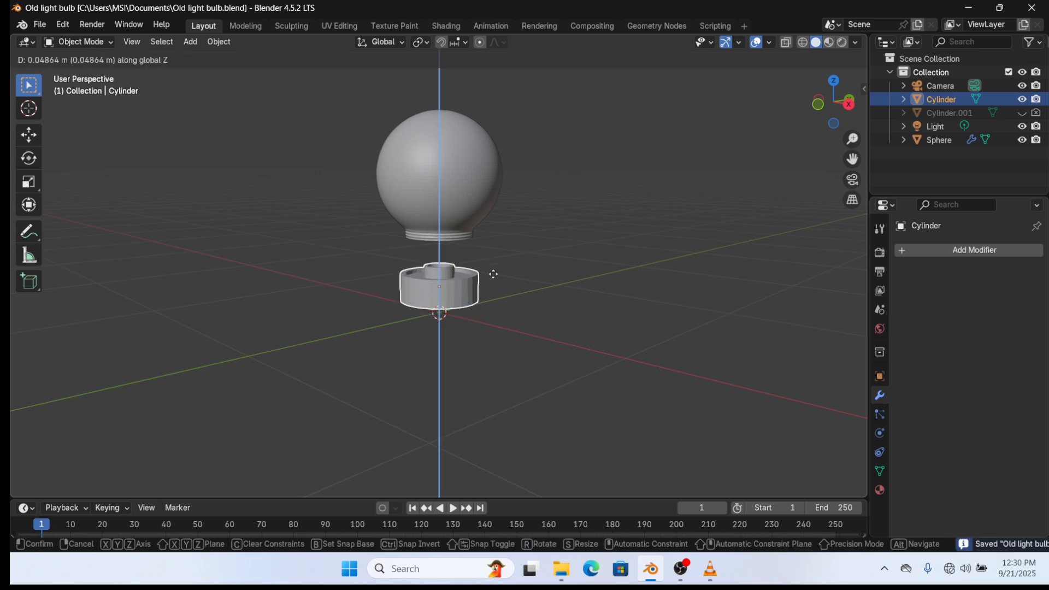
pyautogui.click(494, 229)
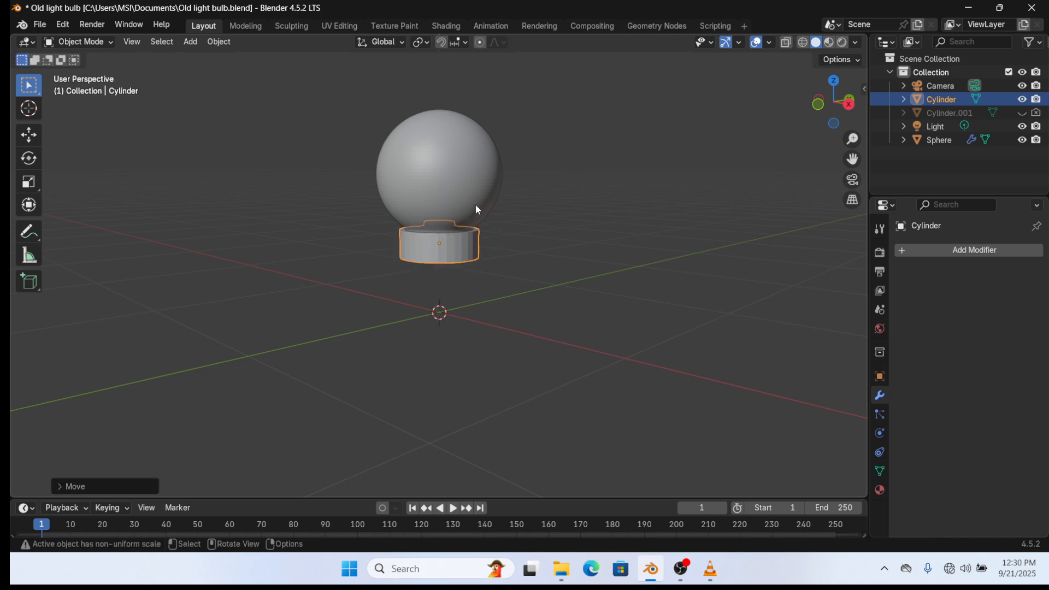
pyautogui.keyDown('shift'); pyautogui.click(461, 193); pyautogui.keyUp('shift')
pyautogui.press('z')
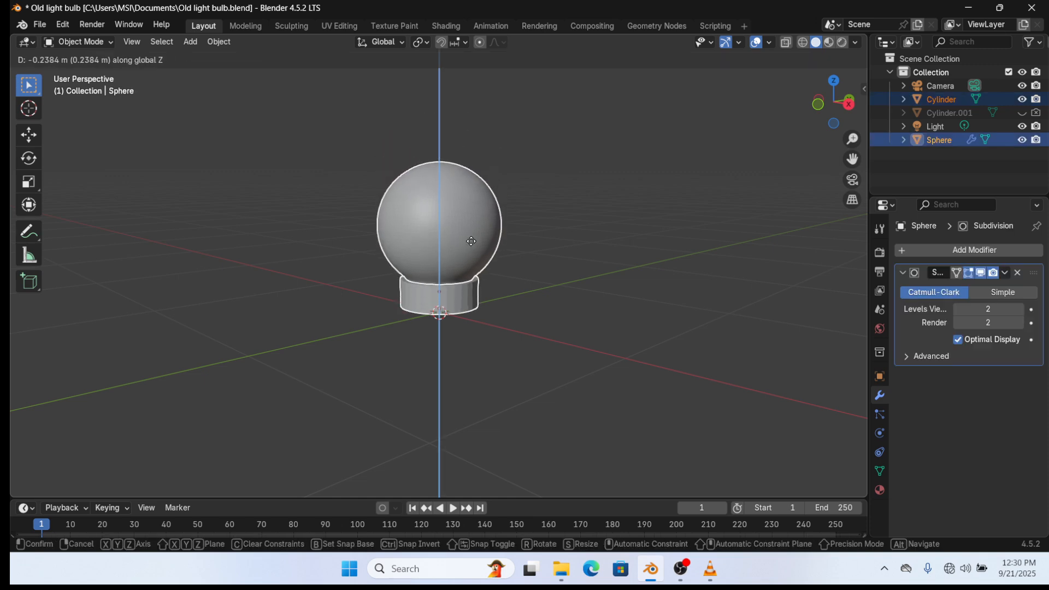
pyautogui.click(470, 243)
pyautogui.moveTo(538, 264)
pyautogui.mouseDown(button='middle')
pyautogui.moveTo(560, 220)
pyautogui.moveTo(533, 255)
pyautogui.mouseUp(button='middle')
pyautogui.hotkey('ctrl', 's')
# - Apply Shade Auto Smooth at 30° to the cylinder alone
pyautogui.moveTo(516, 279); pyautogui.dragTo(481, 331, button='middle')
pyautogui.click(471, 295)
pyautogui.rightClick(474, 297)
pyautogui.click(474, 297)
pyautogui.scroll(3, 466, 321)
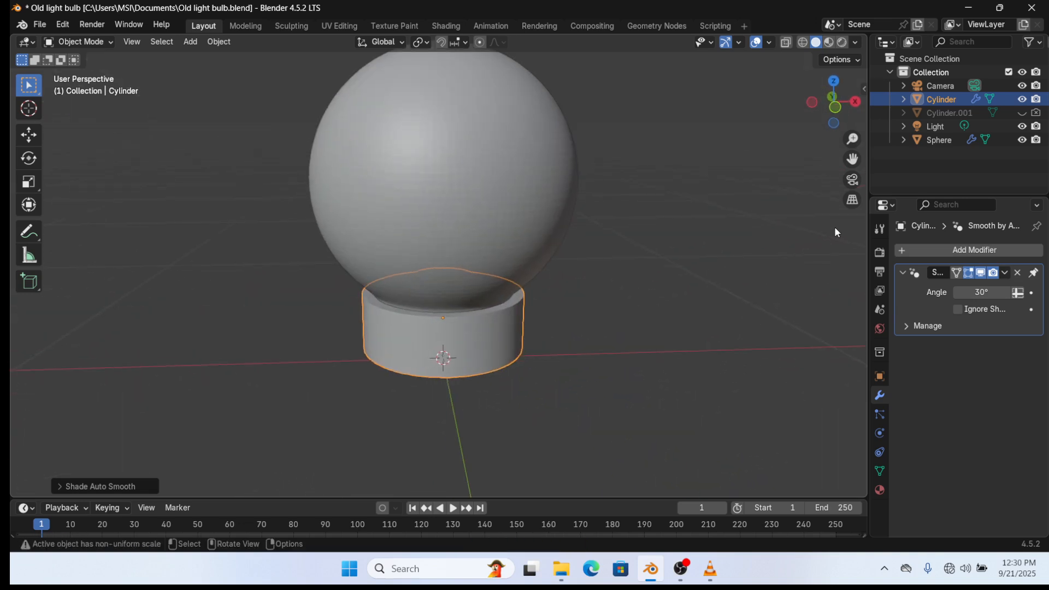
# - Add a Bevel modifier to the cylinder with Amount 0.16 m and 6 segments, then shade it flat
pyautogui.click(936, 248)
pyautogui.click(938, 248)
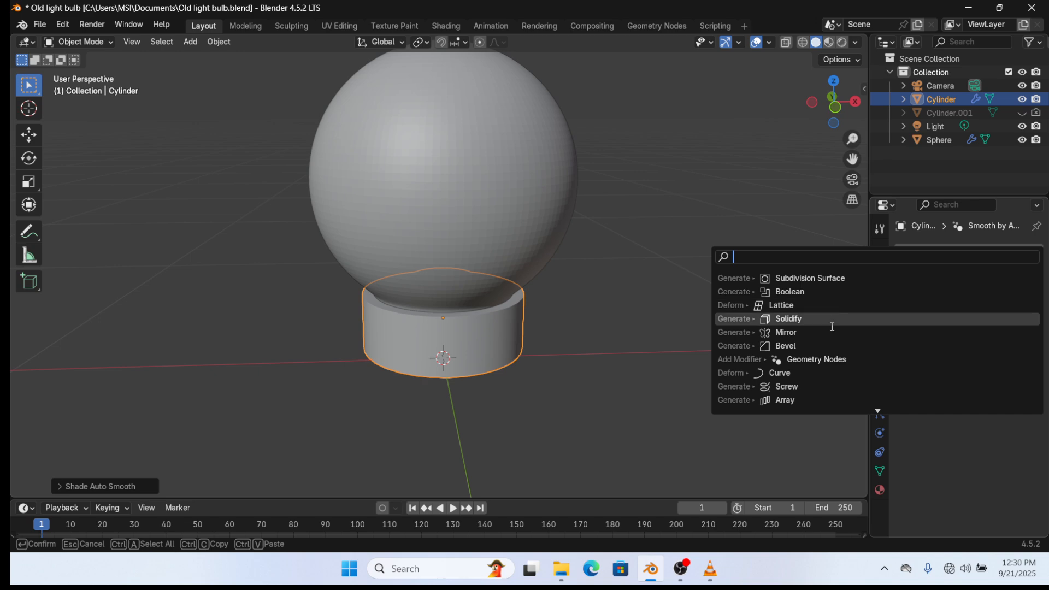
pyautogui.click(826, 346)
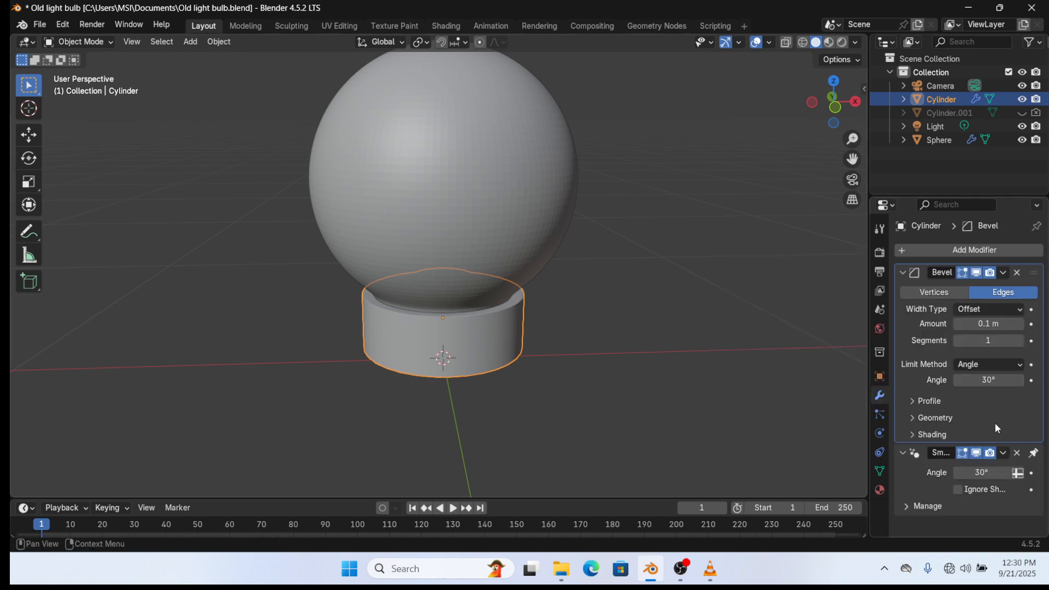
pyautogui.click(1020, 322)
pyautogui.click(1021, 321)
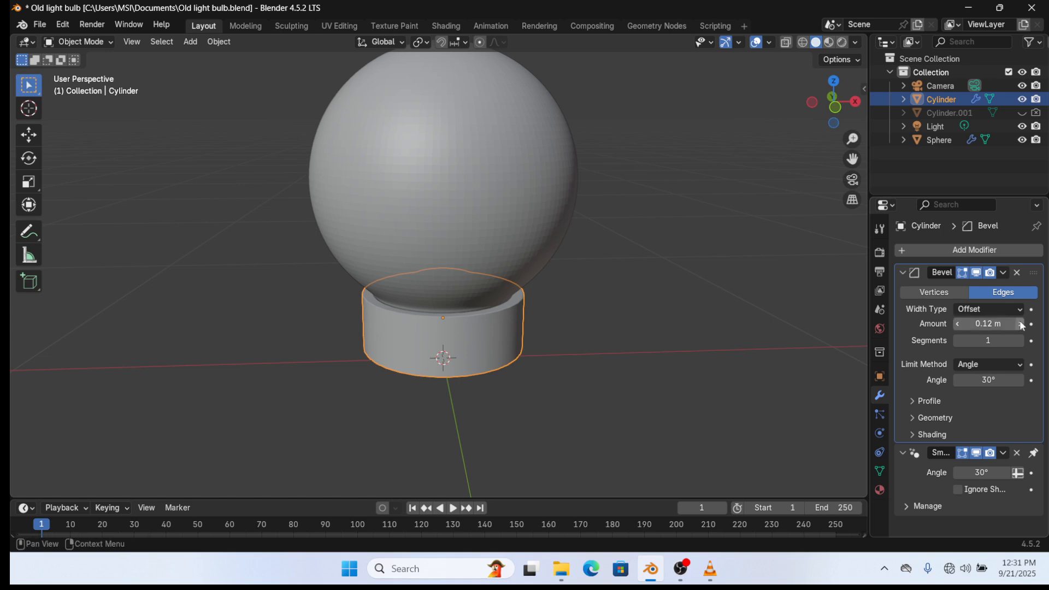
pyautogui.click(1020, 341)
pyautogui.click(1020, 341)
pyautogui.click(1020, 341)
pyautogui.click(1020, 341)
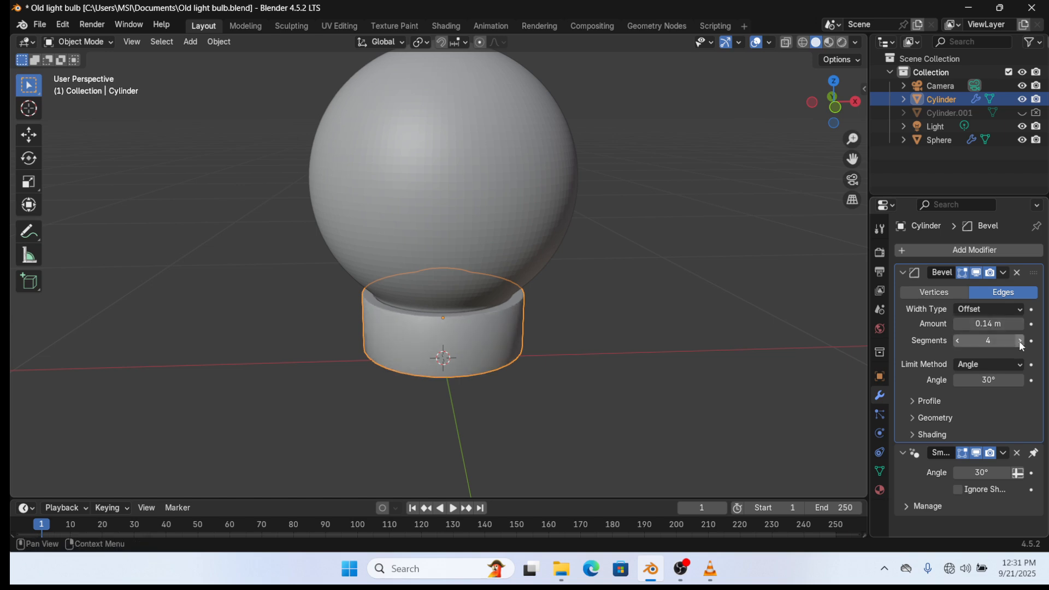
pyautogui.click(1020, 341)
pyautogui.rightClick(511, 339)
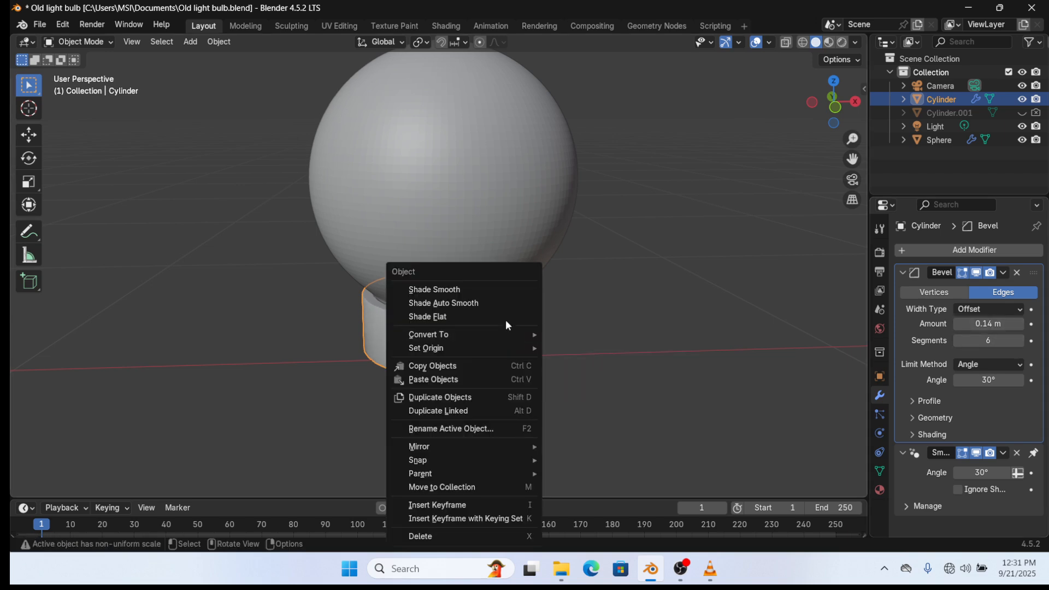
pyautogui.click(493, 323)
pyautogui.scroll(-1, 494, 317)
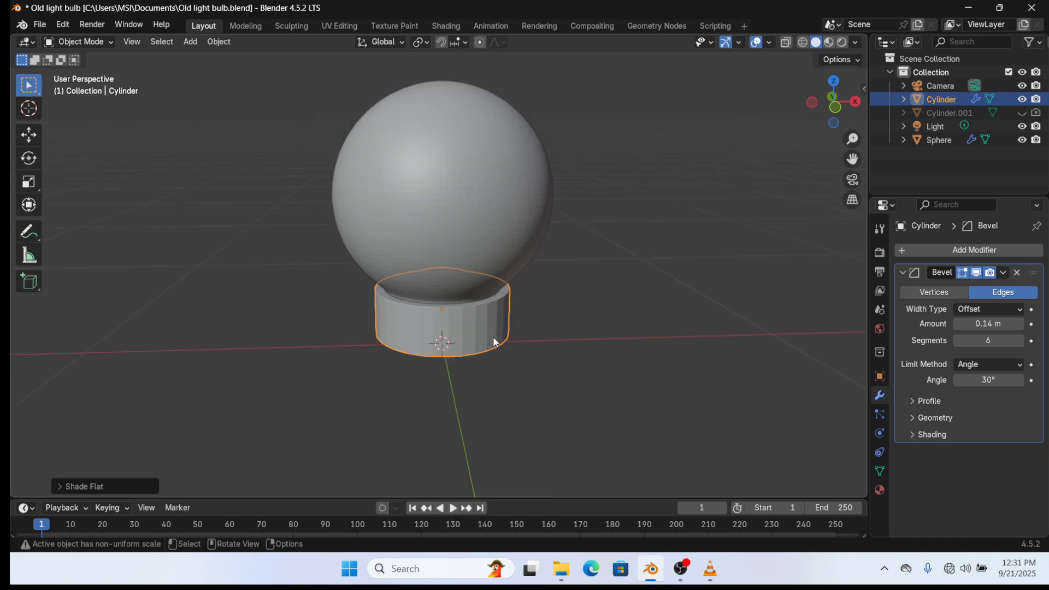
pyautogui.scroll(5, 519, 300)
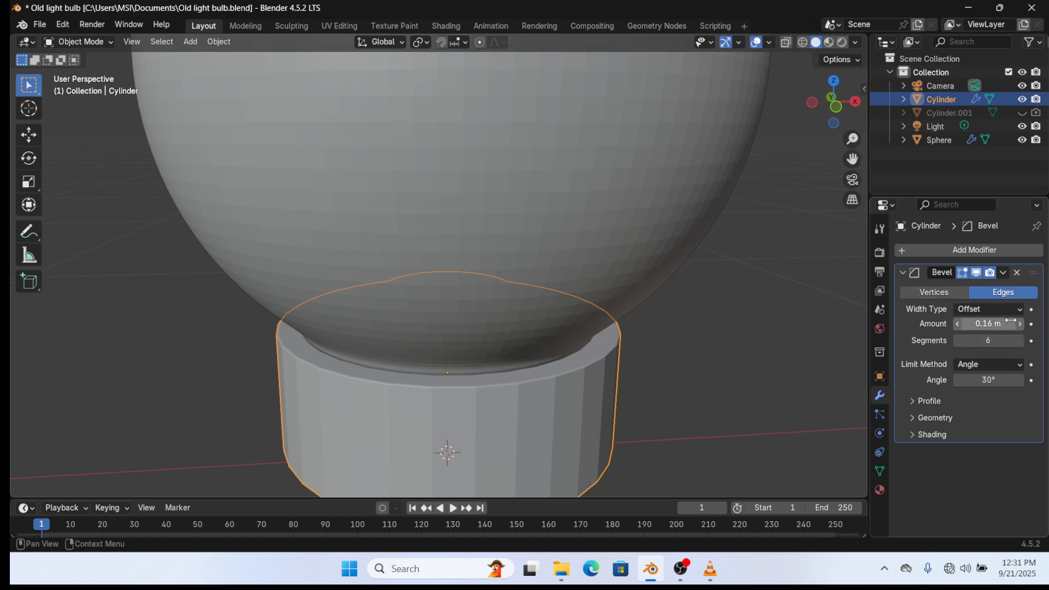
# - Add a Subdivision Surface modifier at viewport level 2 and shade the cylinder smooth
pyautogui.click(1011, 251)
pyautogui.click(1011, 250)
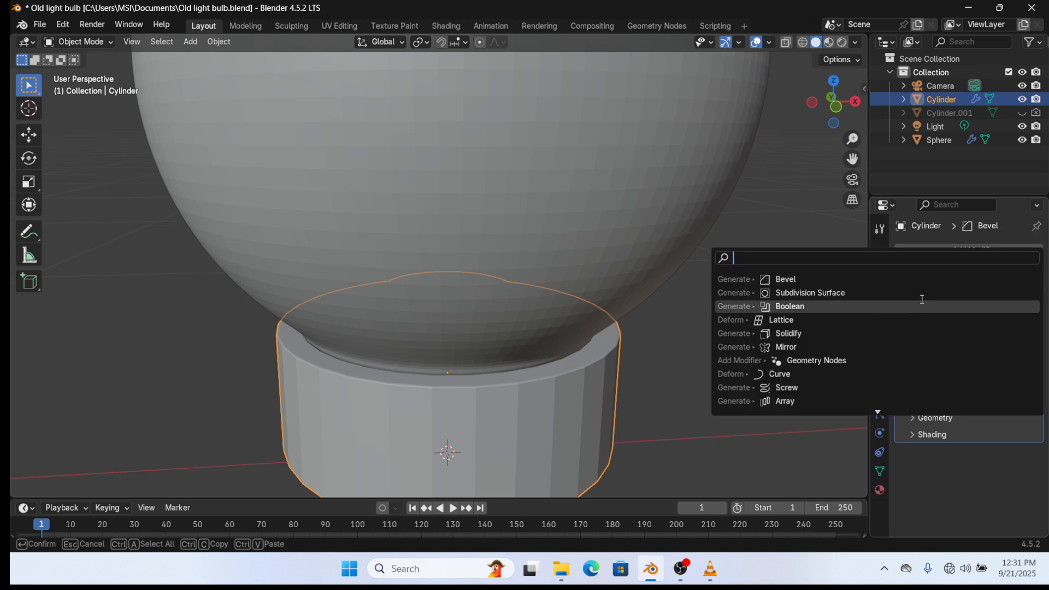
pyautogui.click(916, 291)
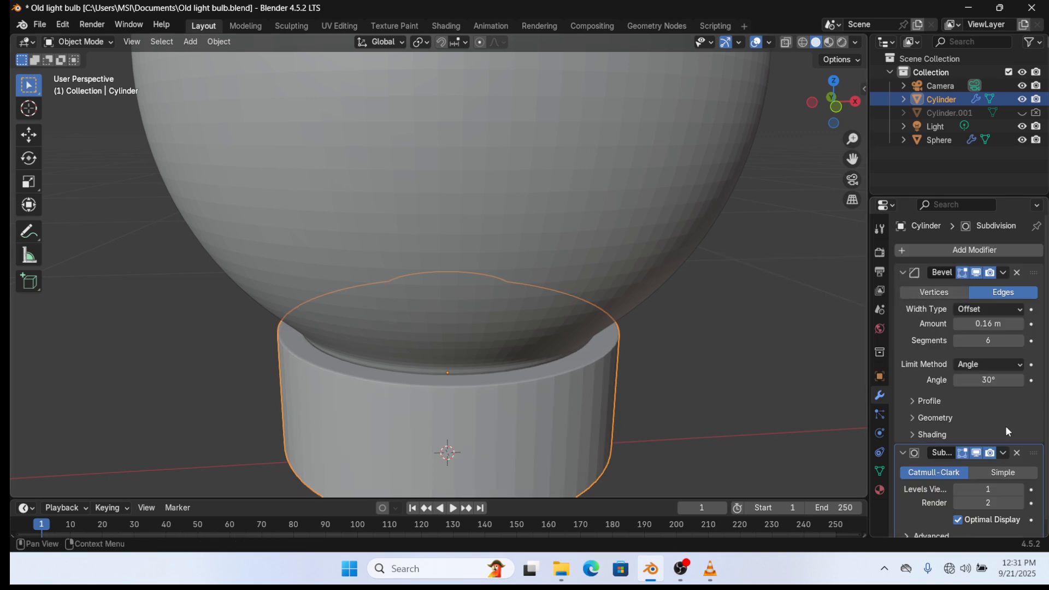
pyautogui.click(1020, 491)
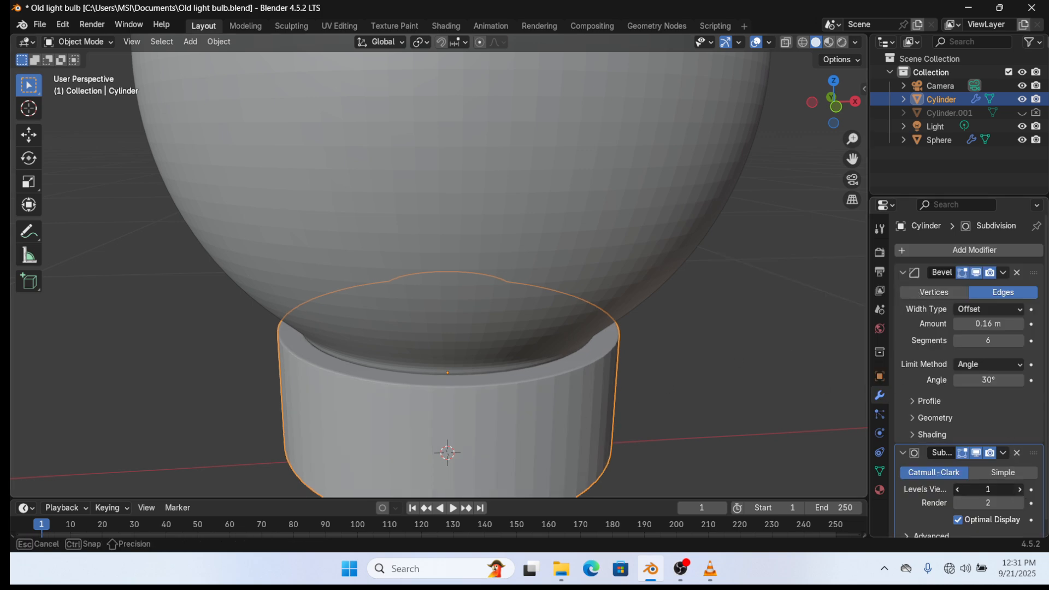
pyautogui.click(1020, 490)
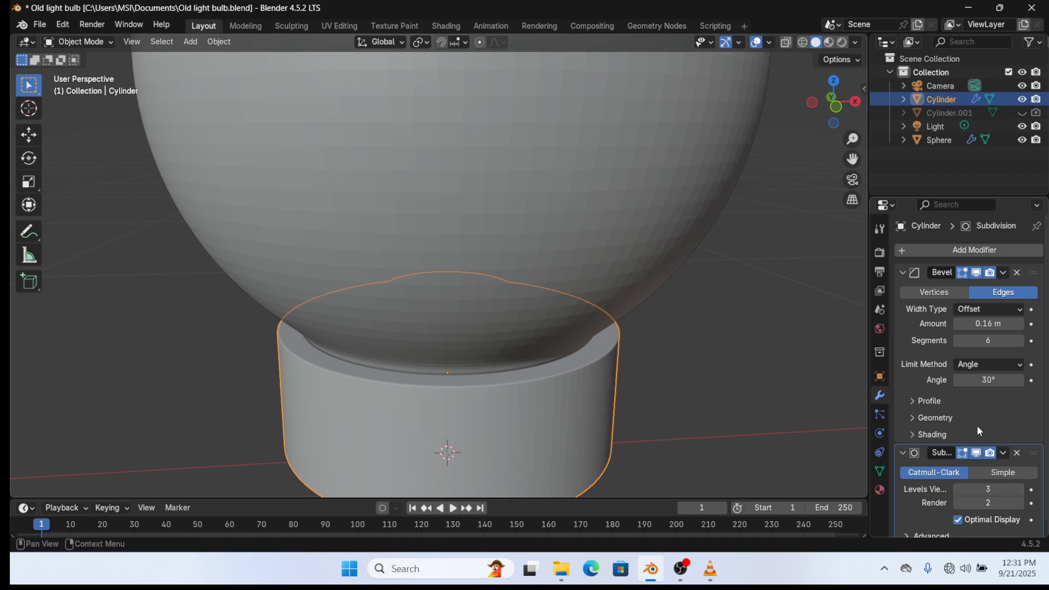
pyautogui.click(959, 490)
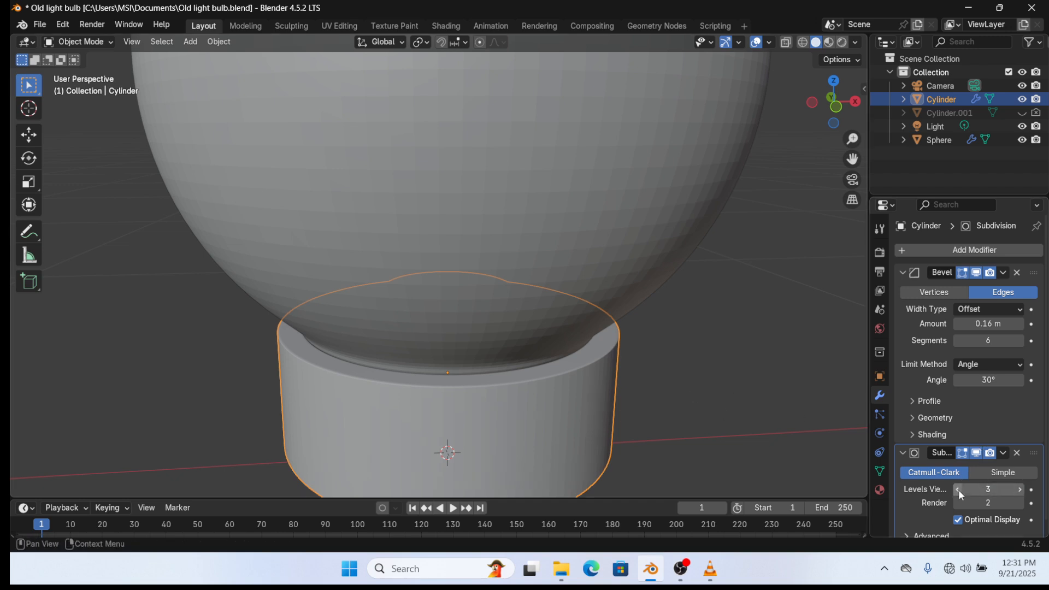
pyautogui.rightClick(447, 420)
pyautogui.click(446, 290)
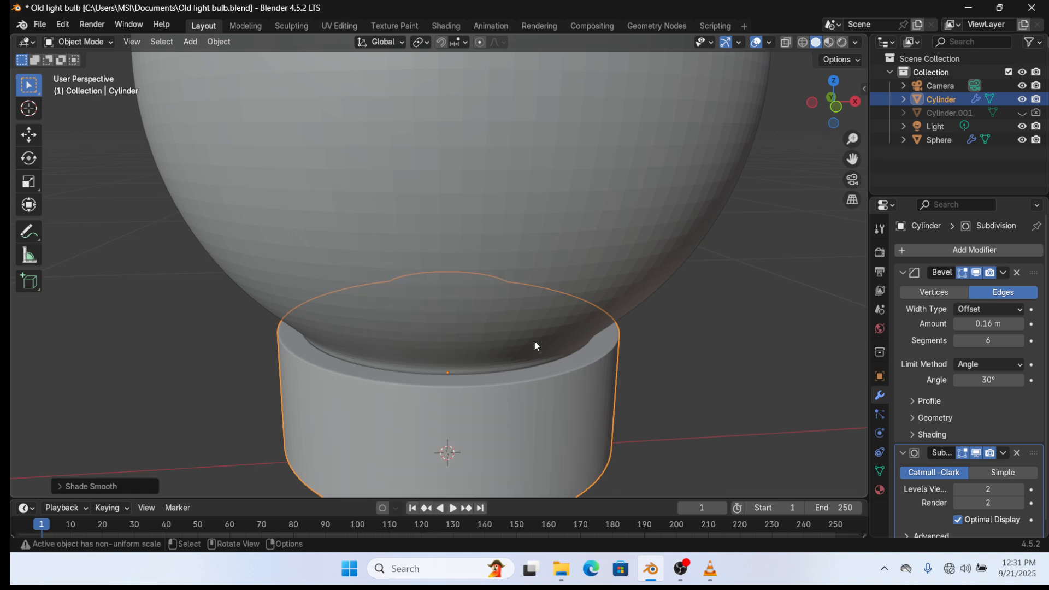
pyautogui.scroll(-5, 534, 344)
# - Shade the sphere smooth and save Old light bulb.blend
pyautogui.click(492, 192)
pyautogui.rightClick(491, 191)
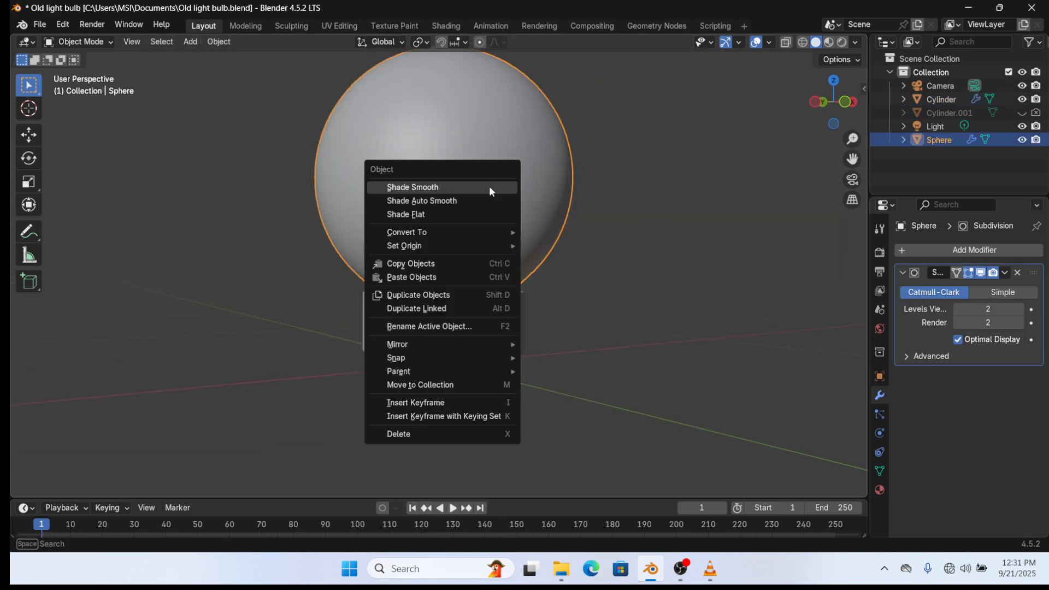
pyautogui.click(489, 188)
pyautogui.moveTo(489, 187); pyautogui.dragTo(616, 201, button='middle')
pyautogui.scroll(-3, 601, 247)
pyautogui.hotkey('ctrl', 's')
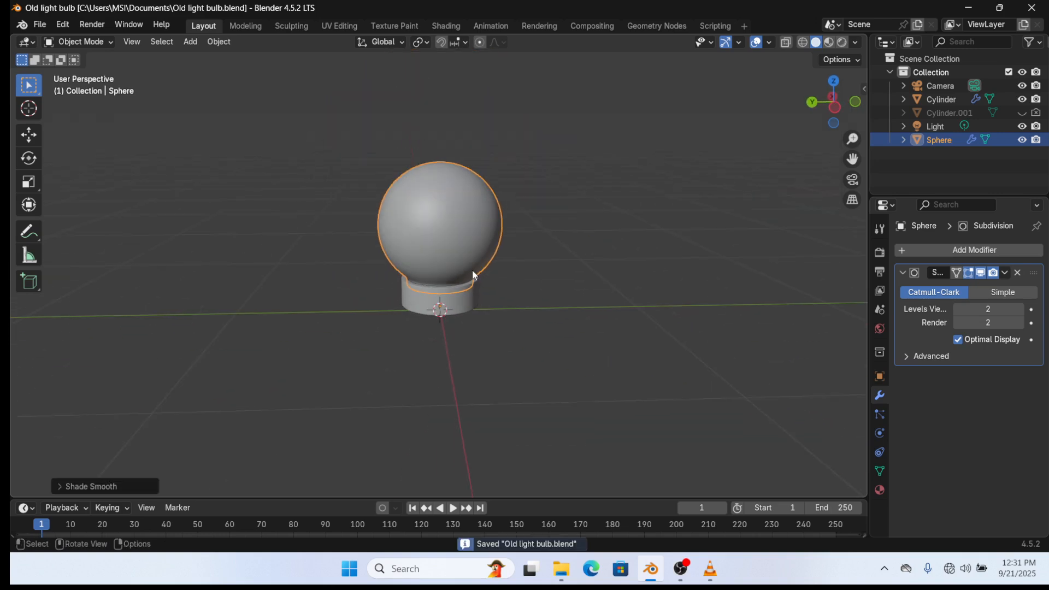
# - Switch the viewport to Rendered shading to preview the bulb
pyautogui.moveTo(473, 271); pyautogui.dragTo(580, 282, button='middle')
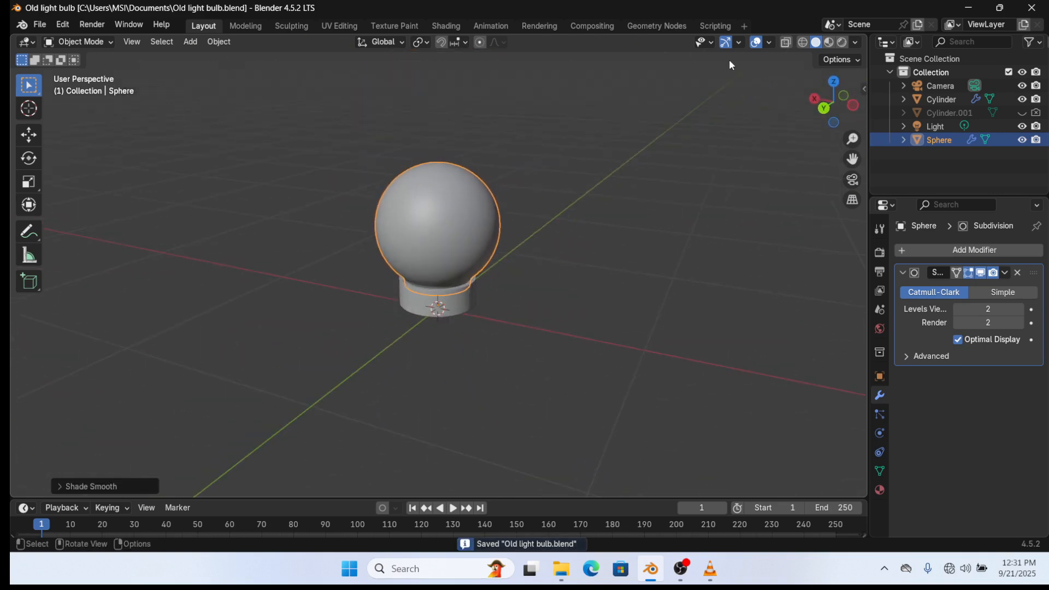
pyautogui.click(842, 42)
pyautogui.moveTo(549, 199); pyautogui.dragTo(572, 154, button='middle')
pyautogui.scroll(5, 572, 158)
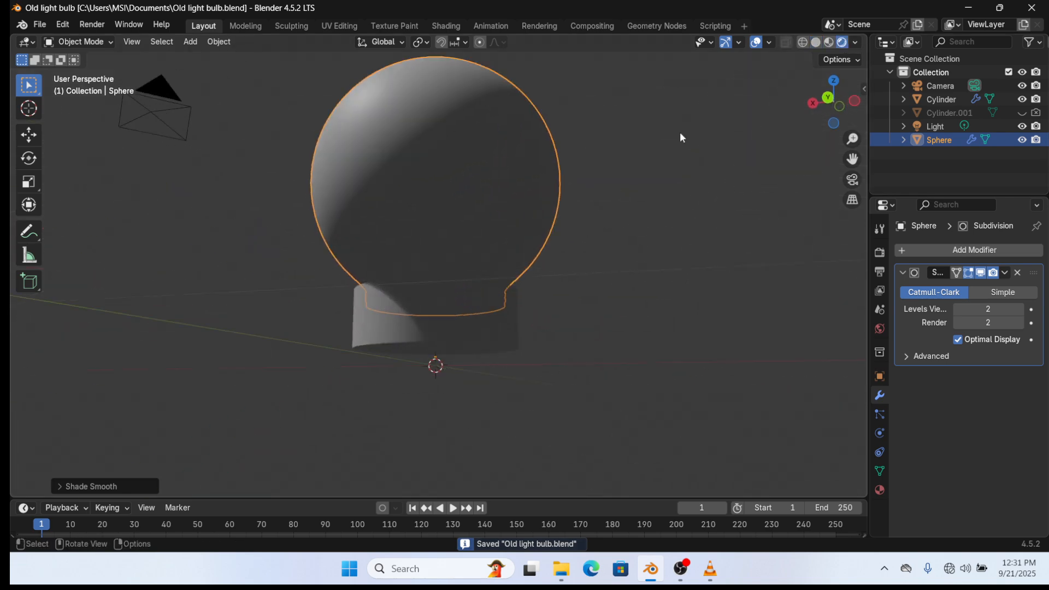
# - Give the sphere a new material, Material.001, with Metallic 0.333, and save the file
pyautogui.click(879, 490)
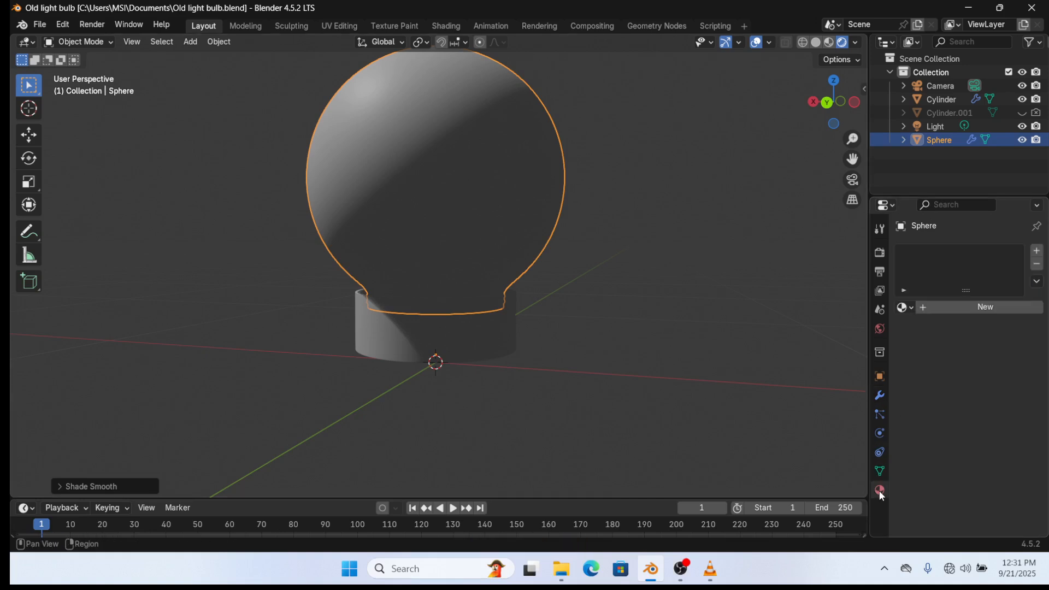
pyautogui.click(1003, 309)
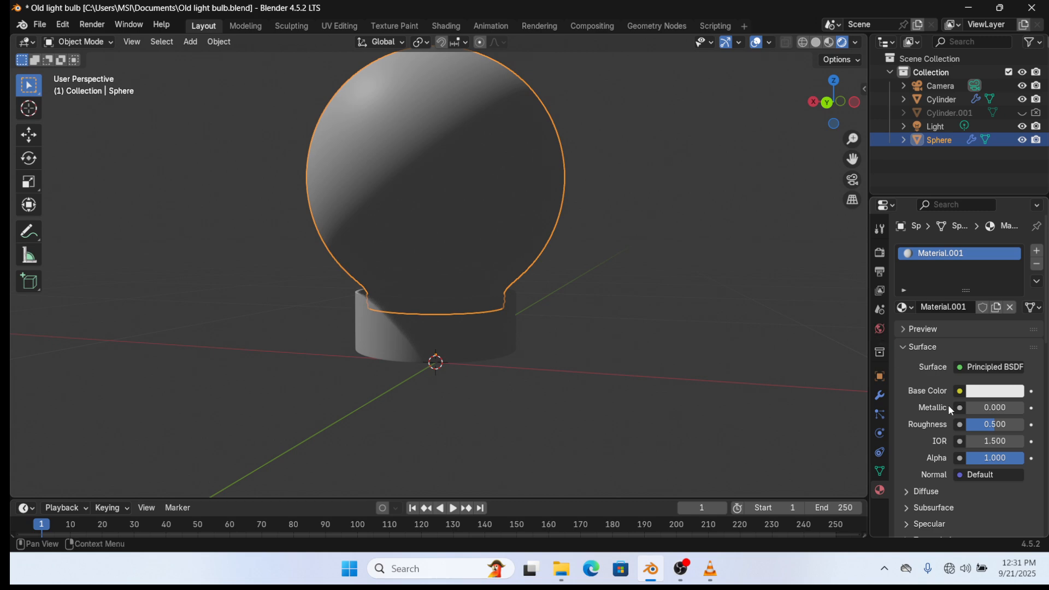
pyautogui.moveTo(993, 415); pyautogui.dragTo(1007, 415)
pyautogui.scroll(-4, 550, 352)
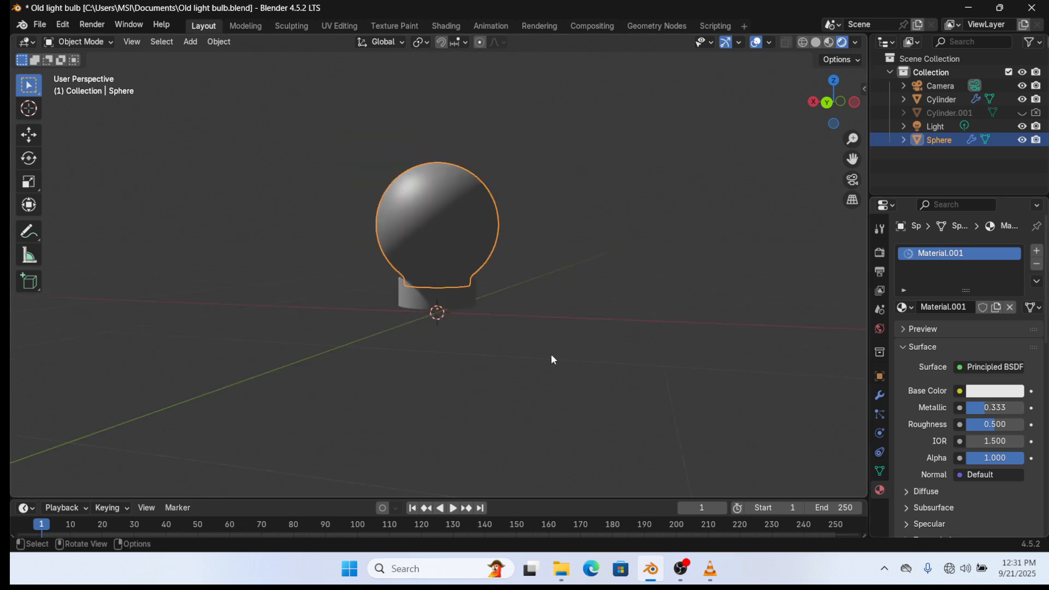
pyautogui.hotkey('ctrl', 's')
# - Select the scene light
pyautogui.moveTo(313, 266); pyautogui.dragTo(693, 147, button='middle')
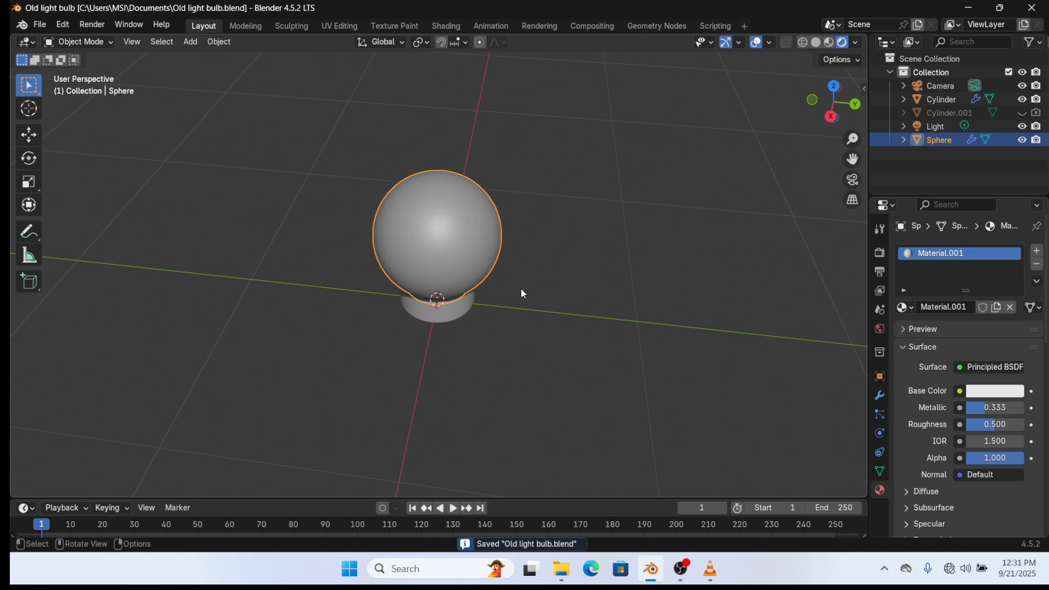
pyautogui.scroll(1, 511, 279)
pyautogui.scroll(-8, 514, 262)
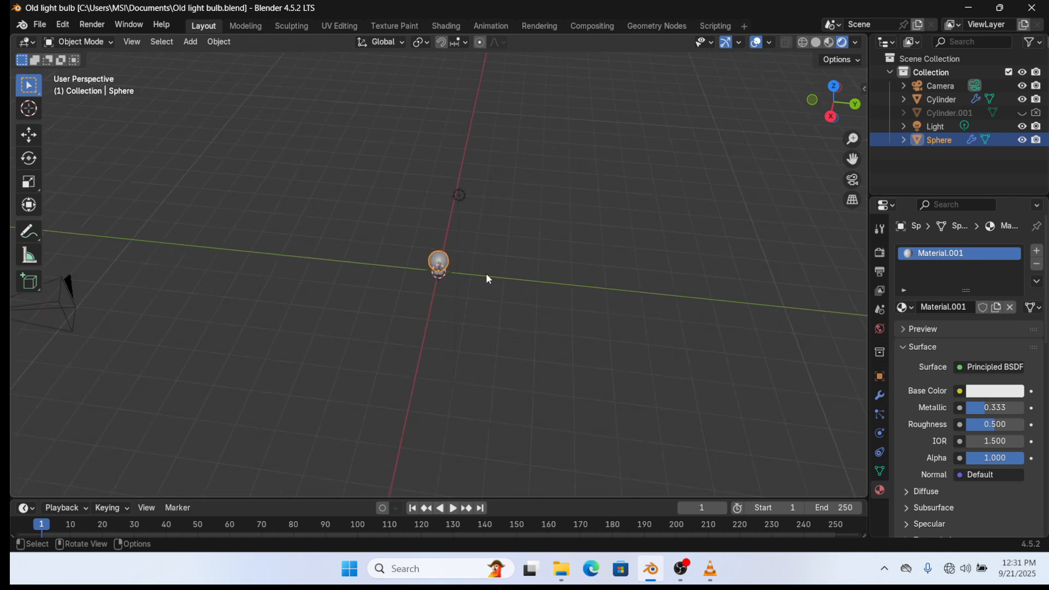
pyautogui.click(459, 195)
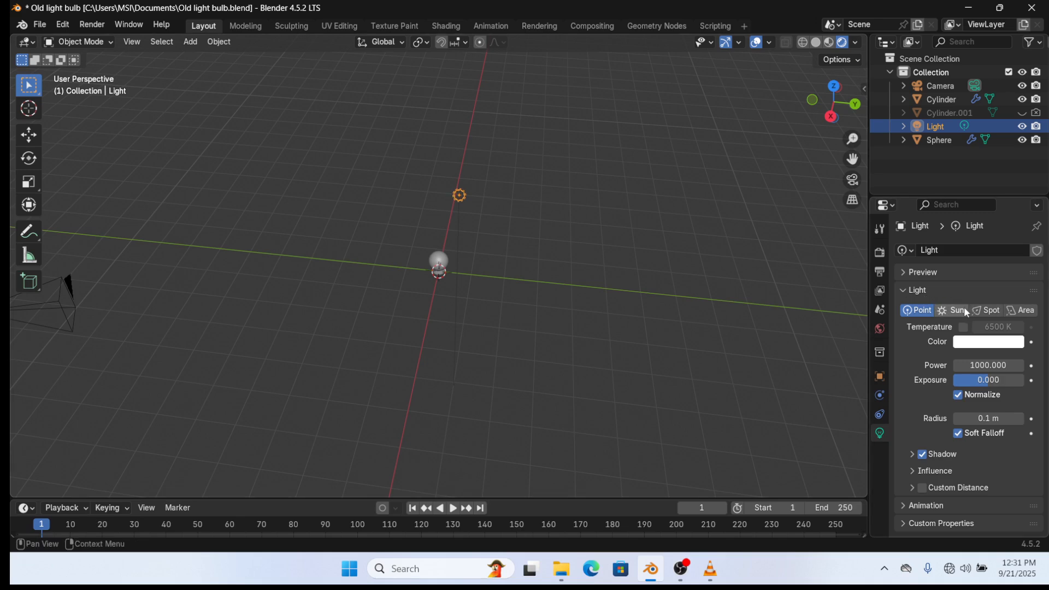
# - Turn the light into a Sun lamp with strength 20
pyautogui.click(951, 311)
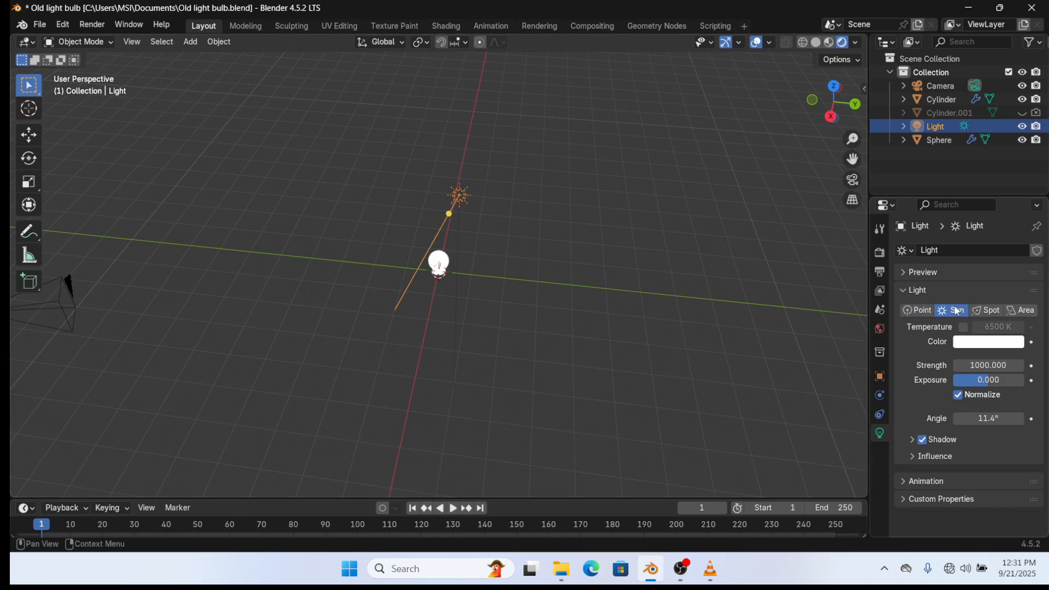
pyautogui.click(520, 270)
pyautogui.moveTo(519, 270); pyautogui.dragTo(444, 290, button='middle')
pyautogui.scroll(-4, 445, 291)
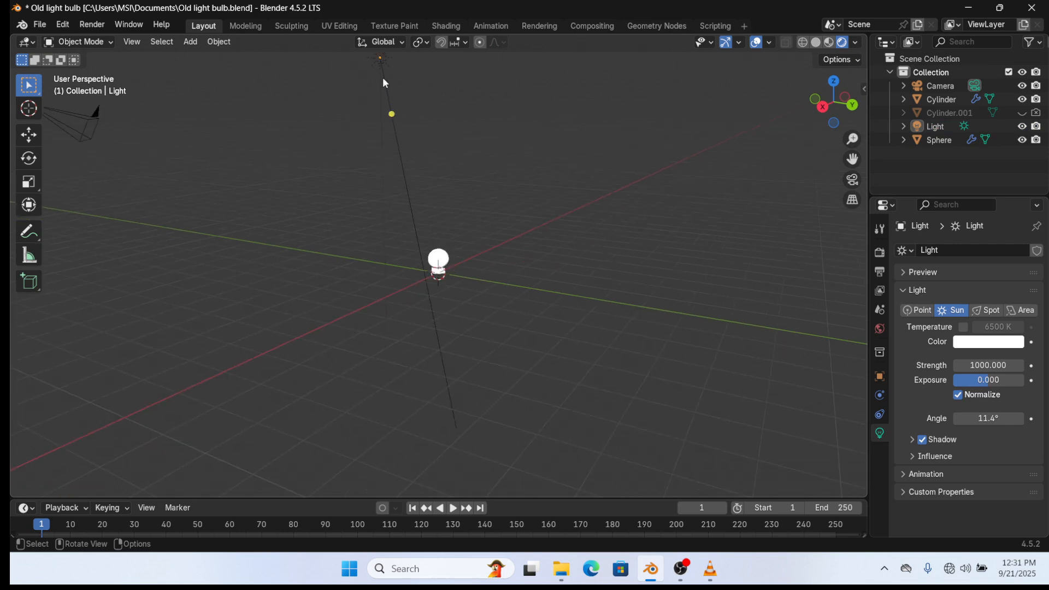
pyautogui.click(992, 365)
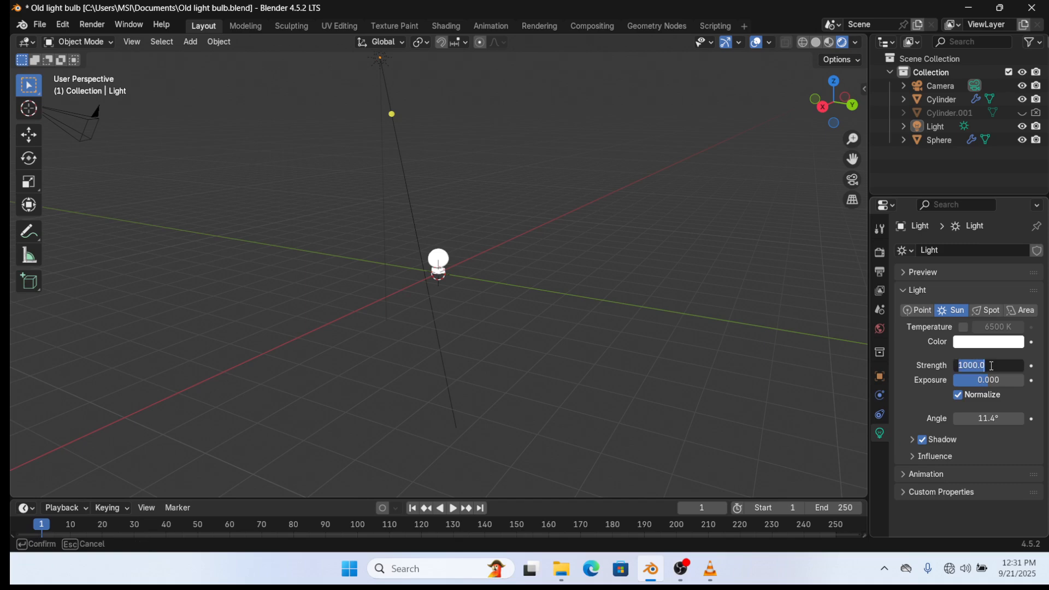
pyautogui.write('20')
pyautogui.press('Return')
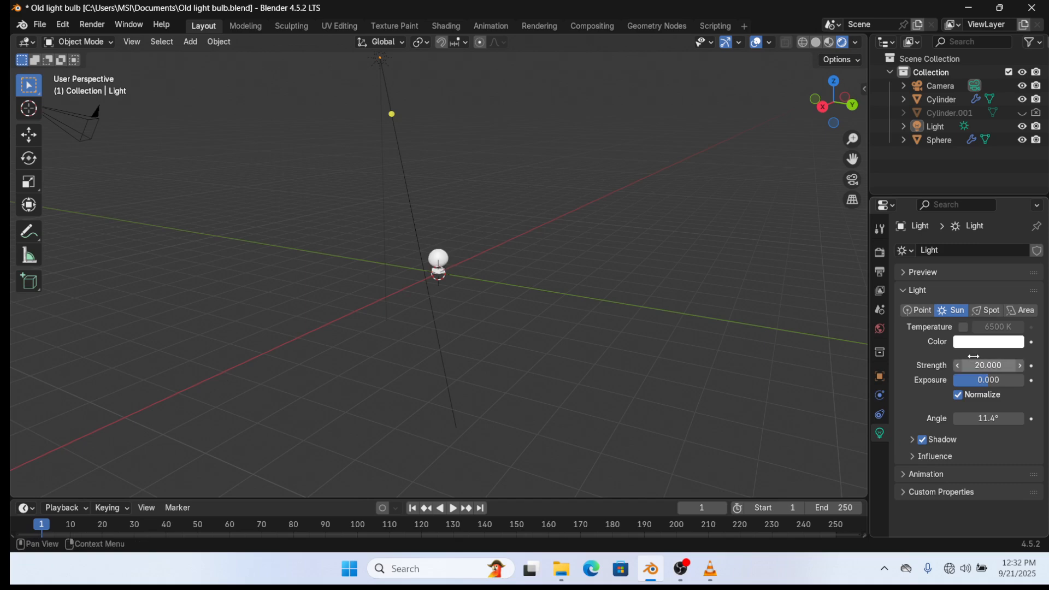
pyautogui.scroll(8, 426, 269)
# - Move the sun lamp along the global X axis off to one side of the bulb
pyautogui.moveTo(427, 268)
pyautogui.mouseDown(button='middle')
pyautogui.moveTo(450, 266)
pyautogui.moveTo(420, 251)
pyautogui.mouseUp(button='middle')
pyautogui.scroll(-9, 370, 229)
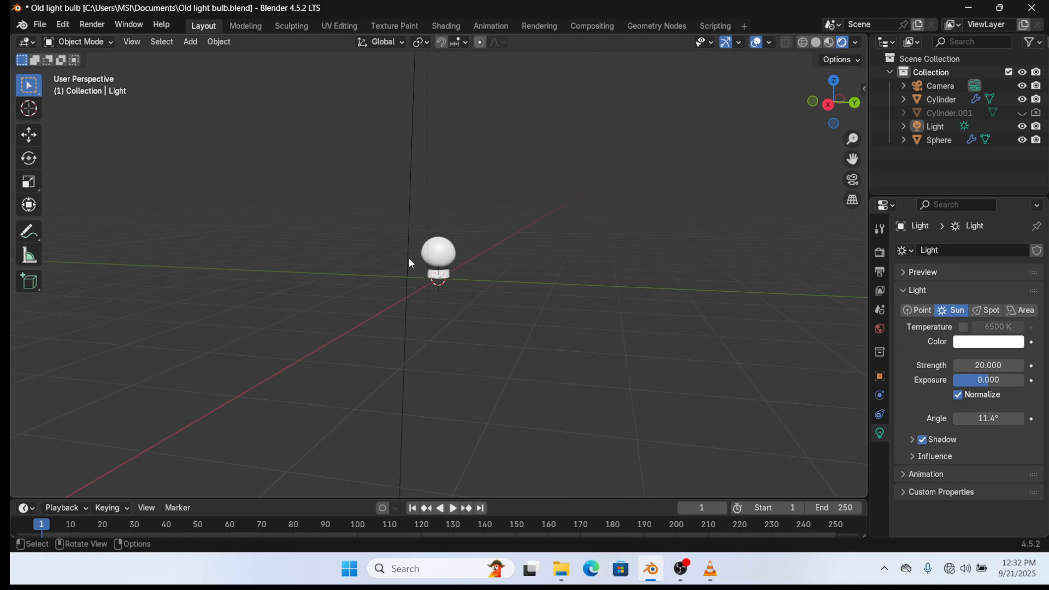
pyautogui.scroll(2, 409, 258)
pyautogui.scroll(-4, 416, 243)
pyautogui.scroll(-2, 436, 121)
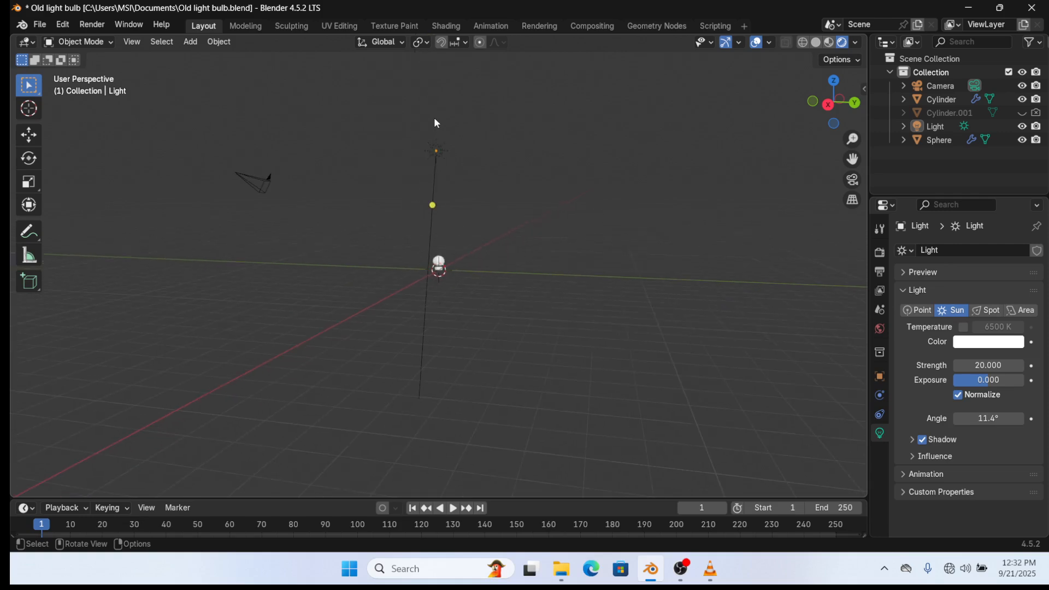
pyautogui.click(437, 151)
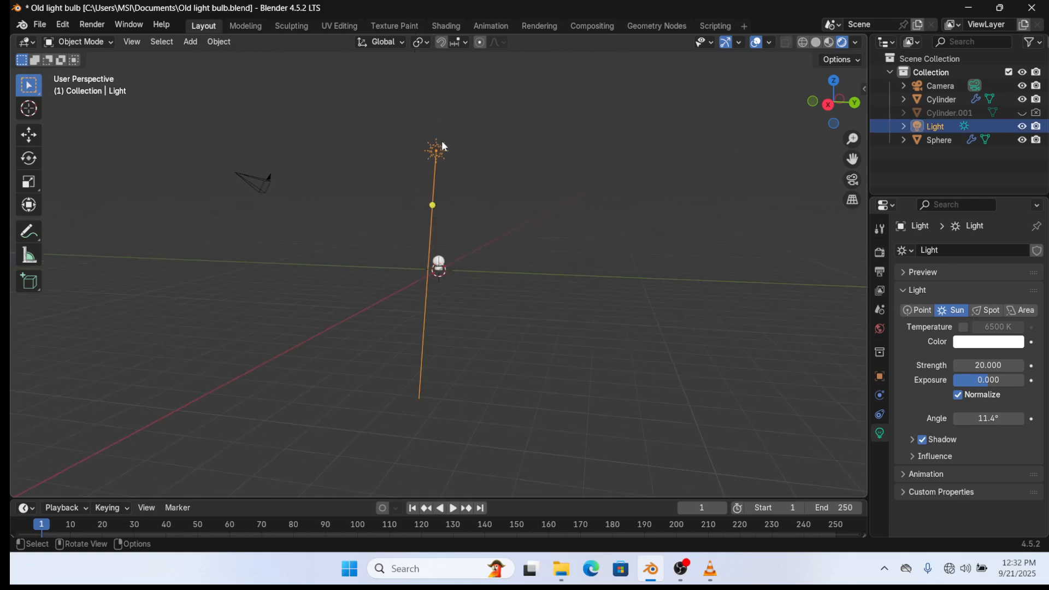
pyautogui.moveTo(487, 214); pyautogui.dragTo(428, 275, button='middle')
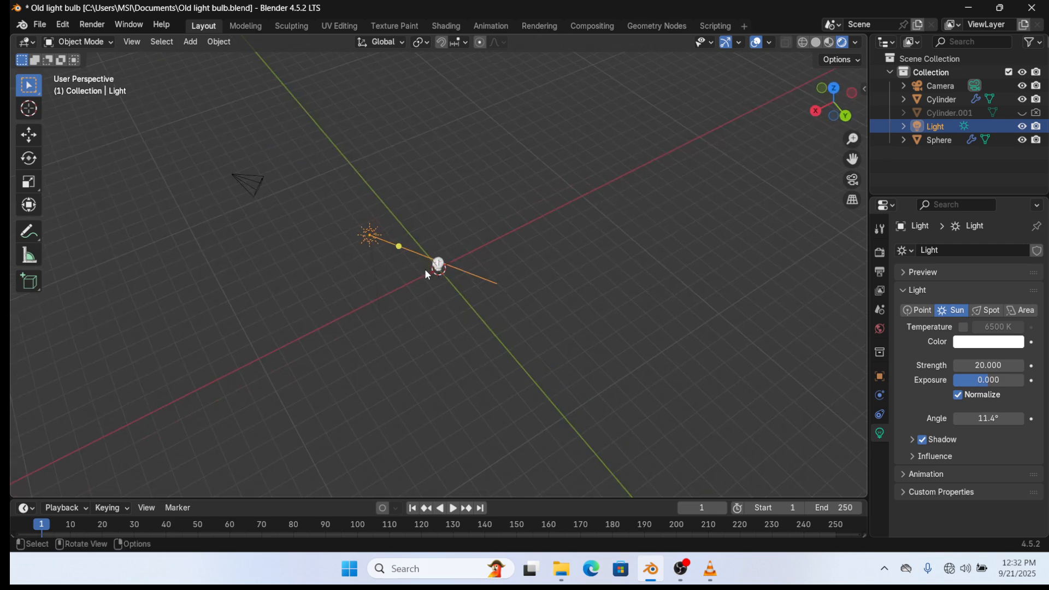
pyautogui.press('g')
pyautogui.press('x')
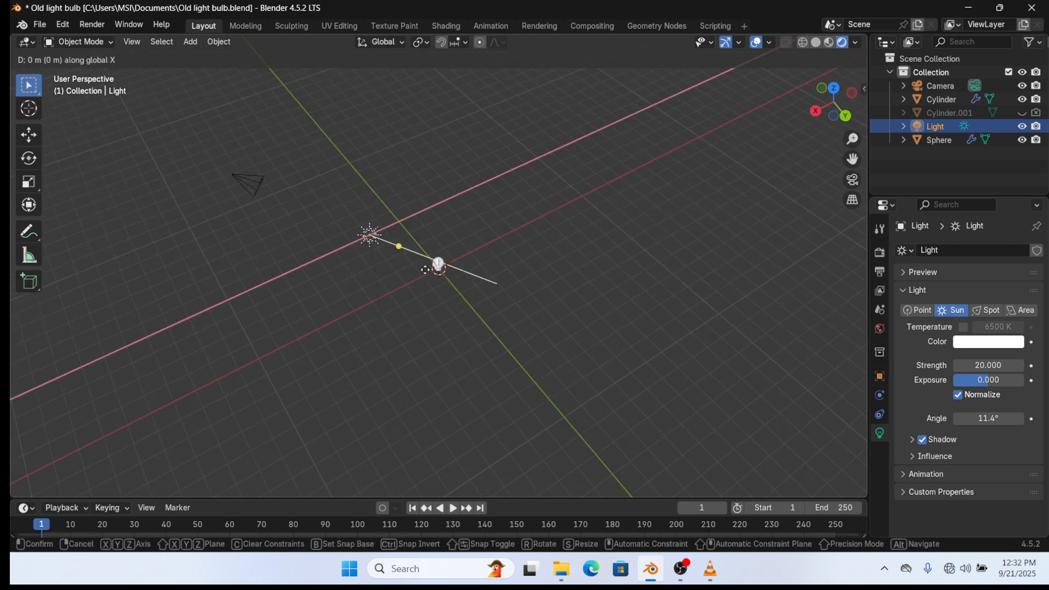
pyautogui.click(376, 283)
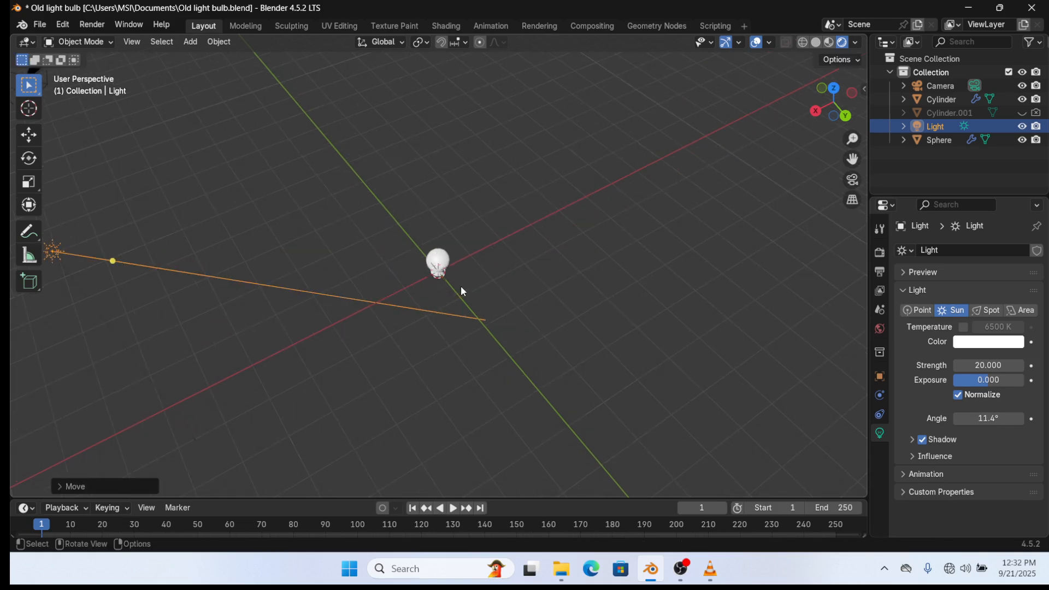
pyautogui.scroll(3, 461, 286)
pyautogui.moveTo(460, 287); pyautogui.dragTo(460, 228, button='middle')
pyautogui.scroll(8, 461, 271)
# - Give the cylinder base a new material, Material.002, with Metallic 0.315 and near-black base colour
pyautogui.click(460, 227)
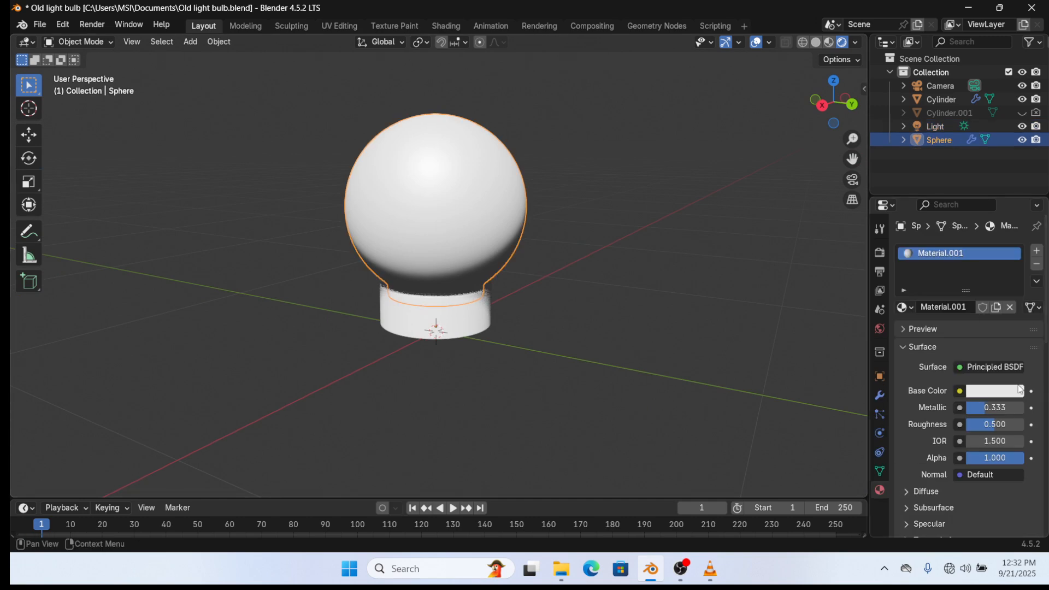
pyautogui.click(471, 319)
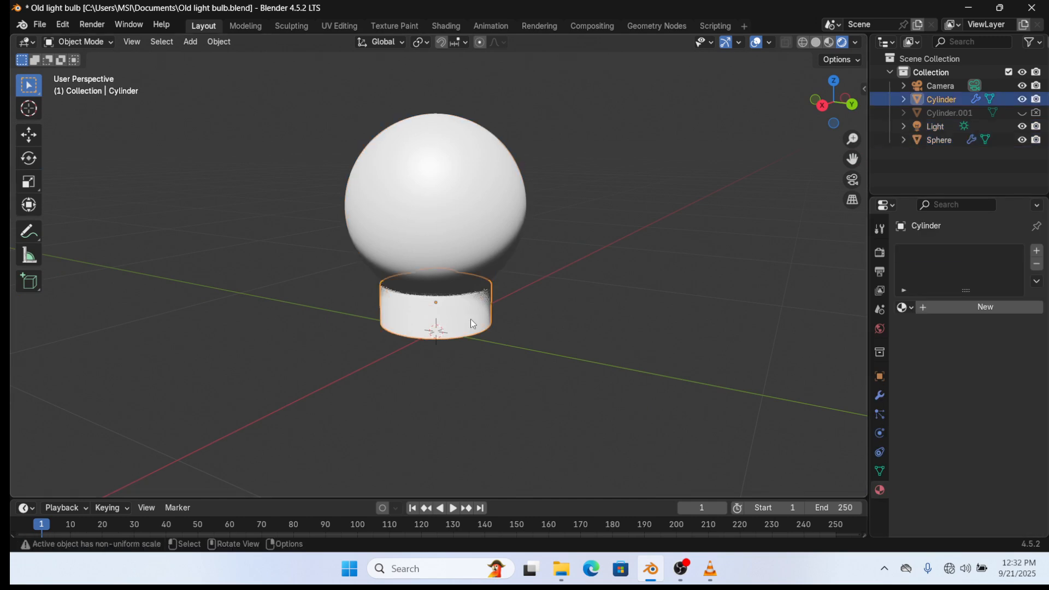
pyautogui.click(1012, 307)
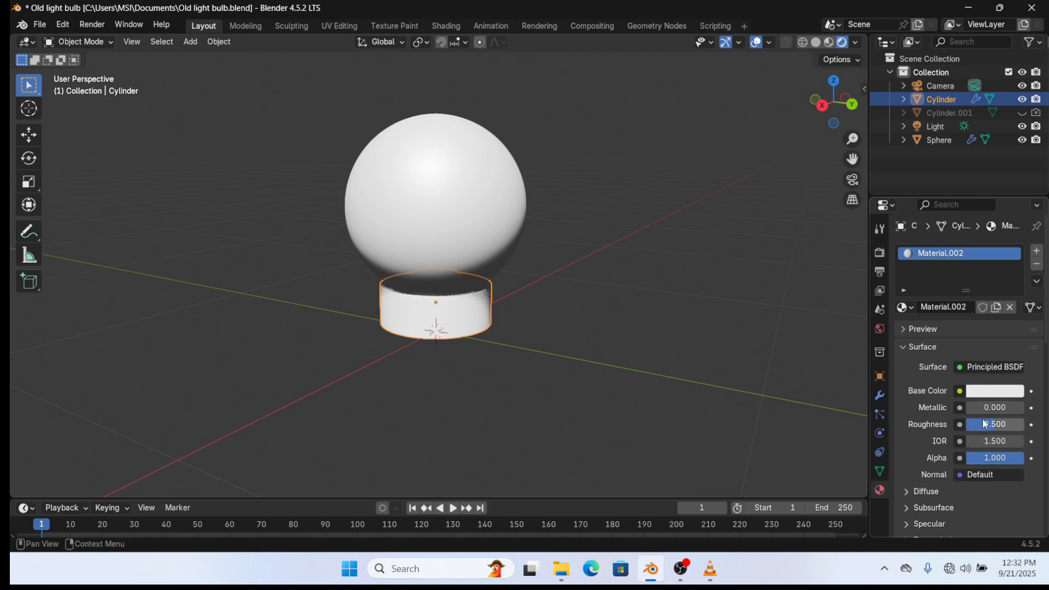
pyautogui.moveTo(984, 410); pyautogui.dragTo(1027, 410)
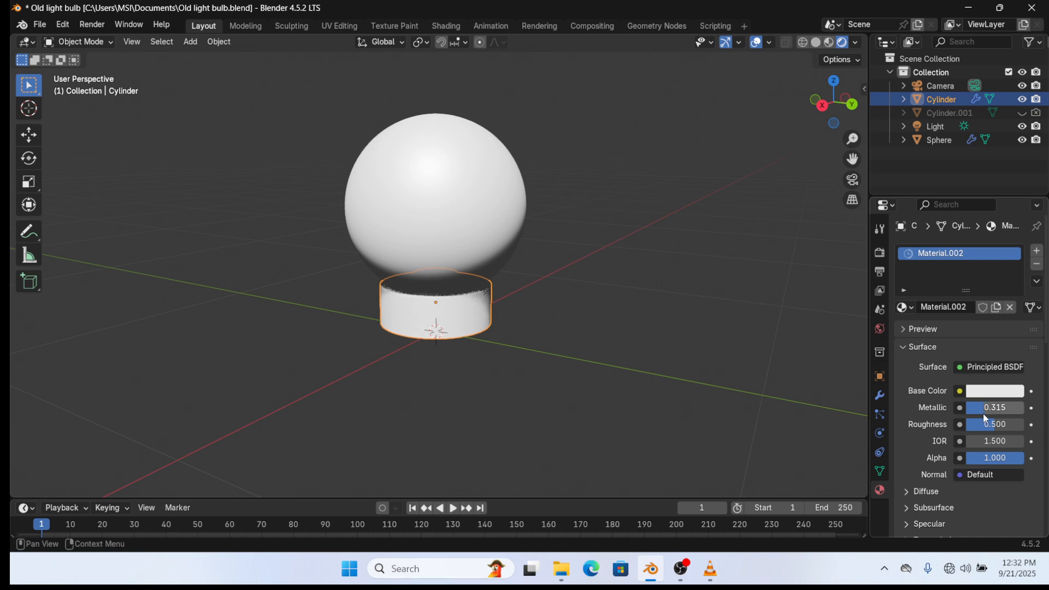
pyautogui.click(990, 391)
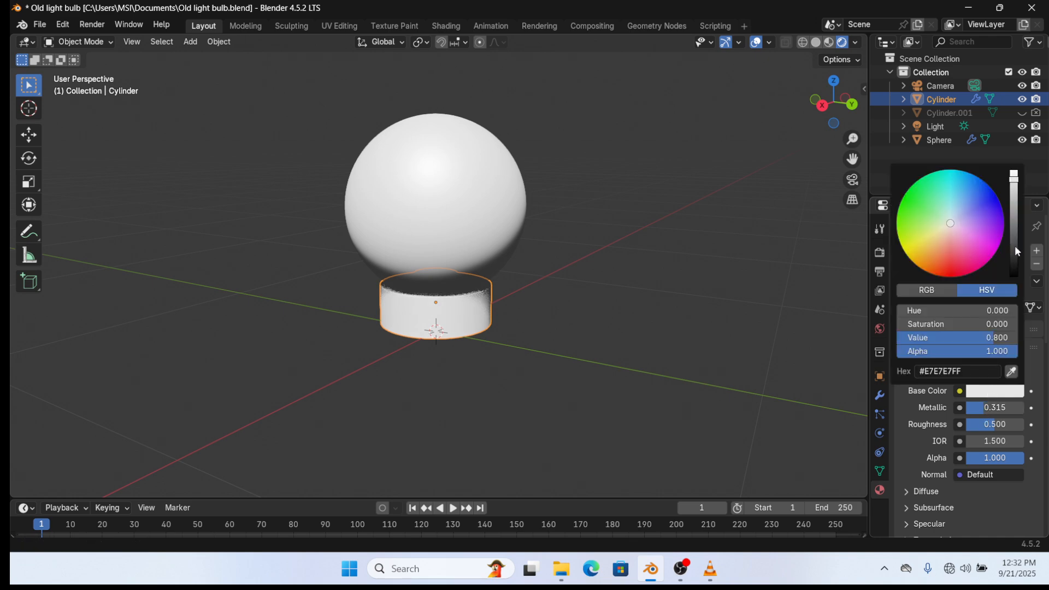
pyautogui.moveTo(1015, 247); pyautogui.dragTo(1015, 271)
pyautogui.click(552, 312)
pyautogui.moveTo(552, 313); pyautogui.dragTo(468, 313, button='middle')
pyautogui.click(466, 313)
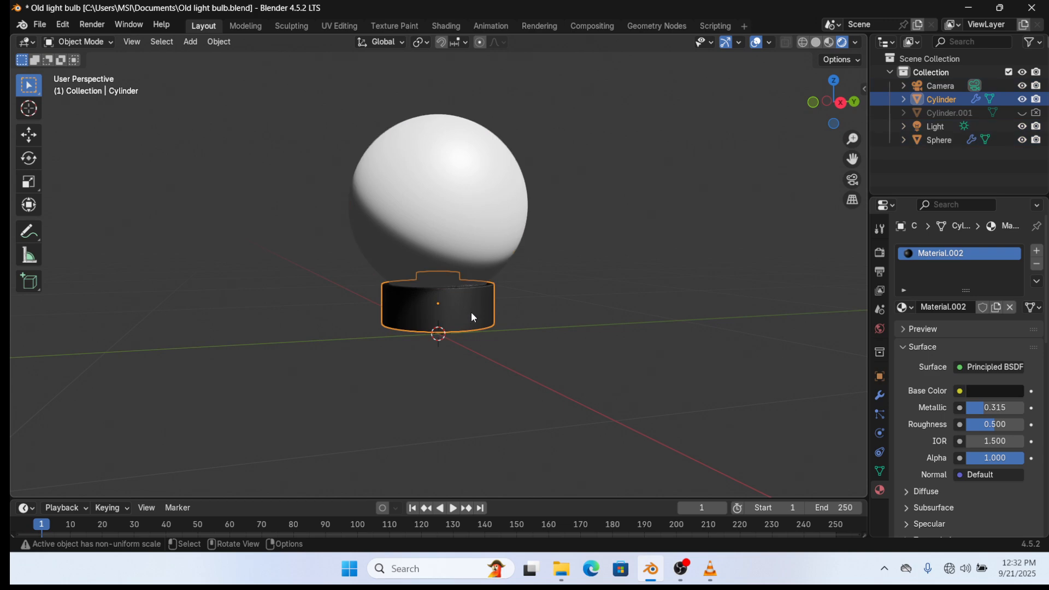
# - Squash the cylinder along Z, nudge it along Z, and save the file
pyautogui.press('s')
pyautogui.press('z')
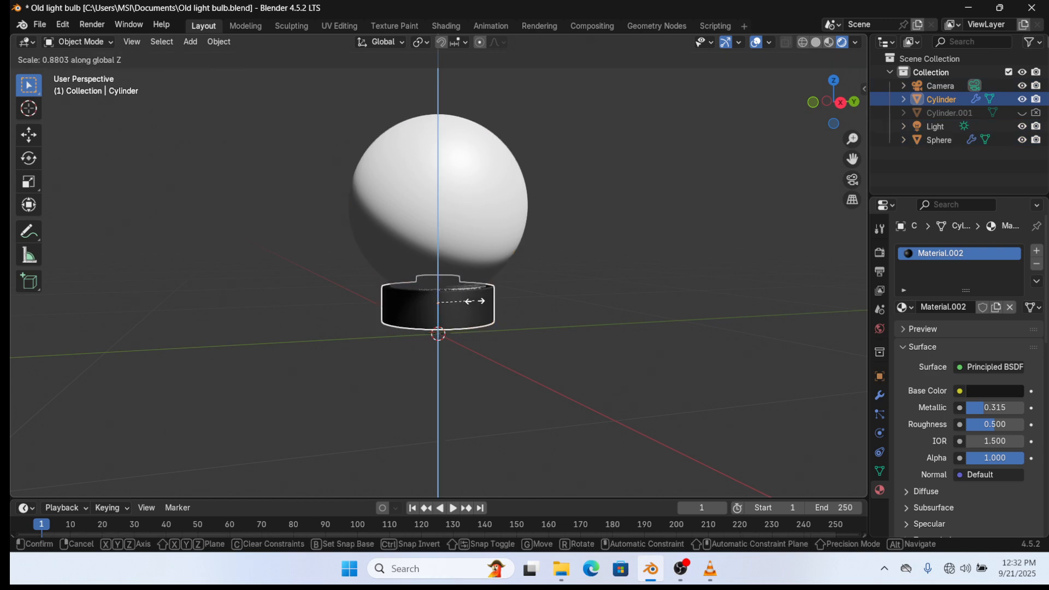
pyautogui.click(475, 301)
pyautogui.press('g')
pyautogui.press('z')
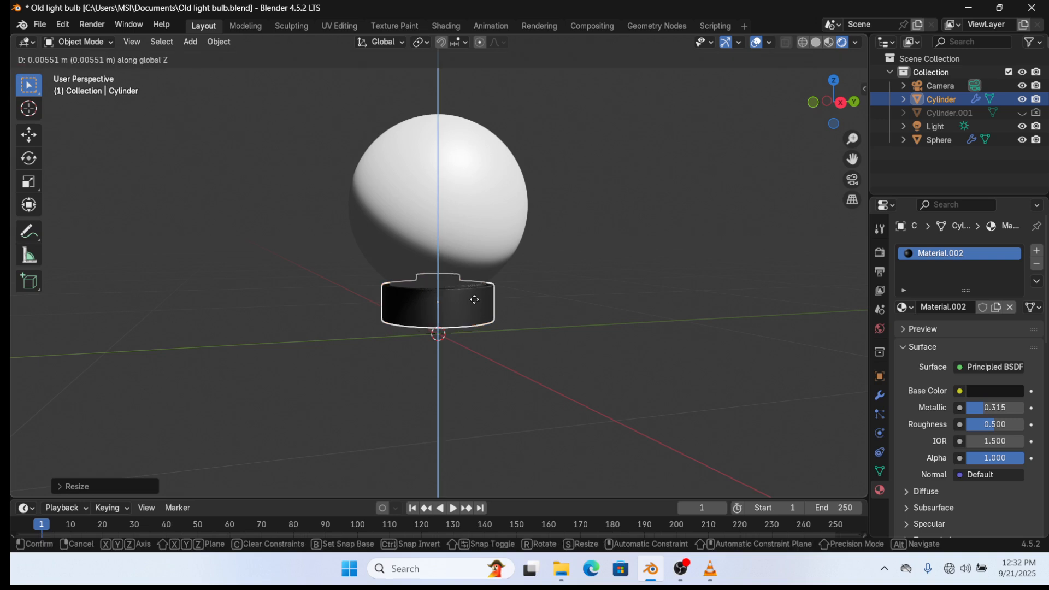
pyautogui.click(495, 300)
pyautogui.hotkey('ctrl', 's')
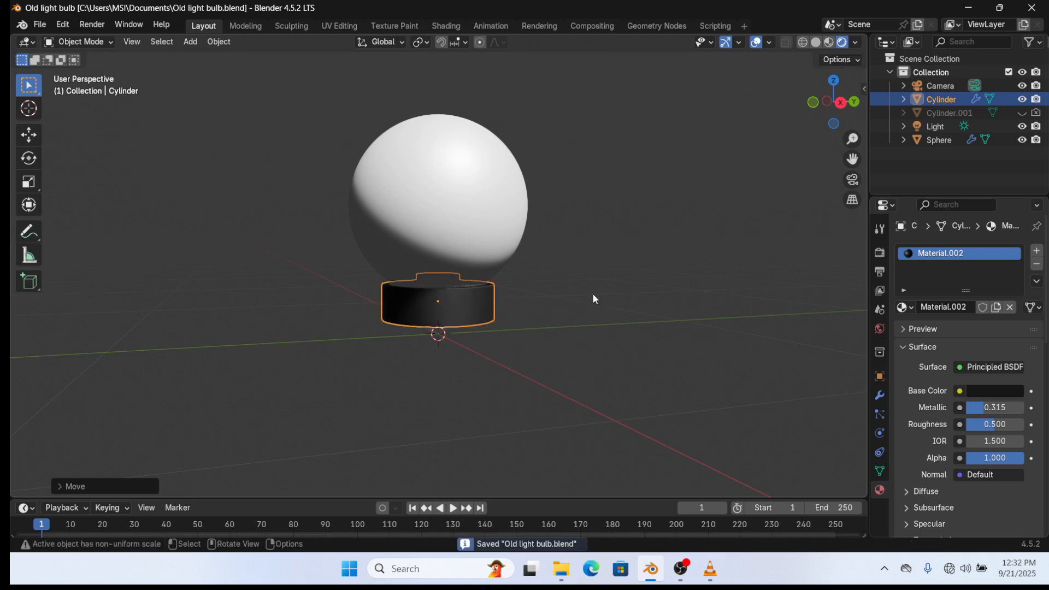
# - Try lifting the sphere along Z, undo it, and select both sphere and cylinder
pyautogui.press('Tab')
pyautogui.scroll(-4, 611, 285)
pyautogui.press('Tab')
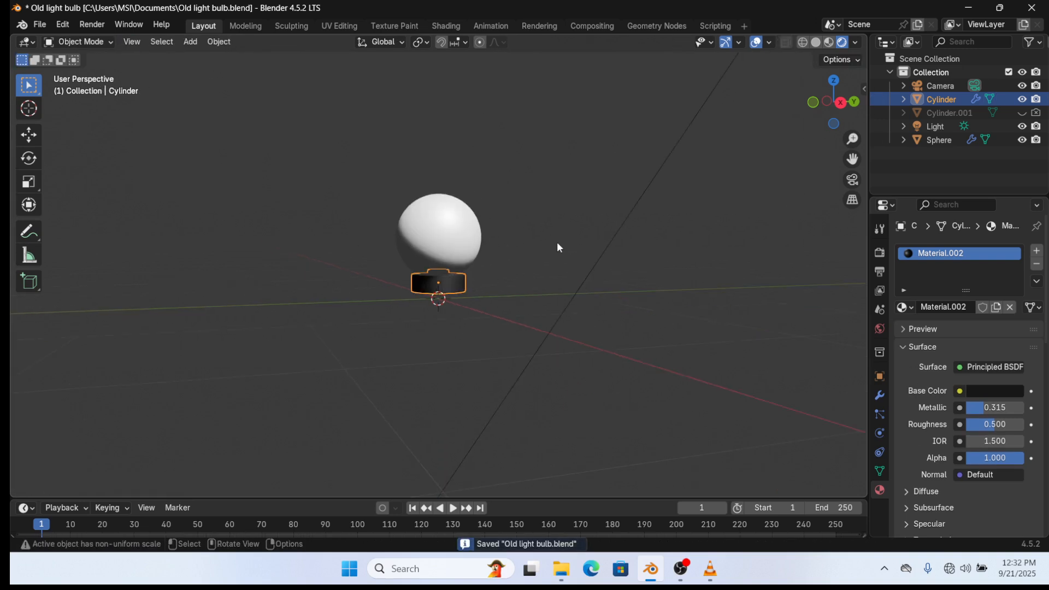
pyautogui.hotkey('alt', 'a')
pyautogui.click(439, 246)
pyautogui.press('g')
pyautogui.press('z')
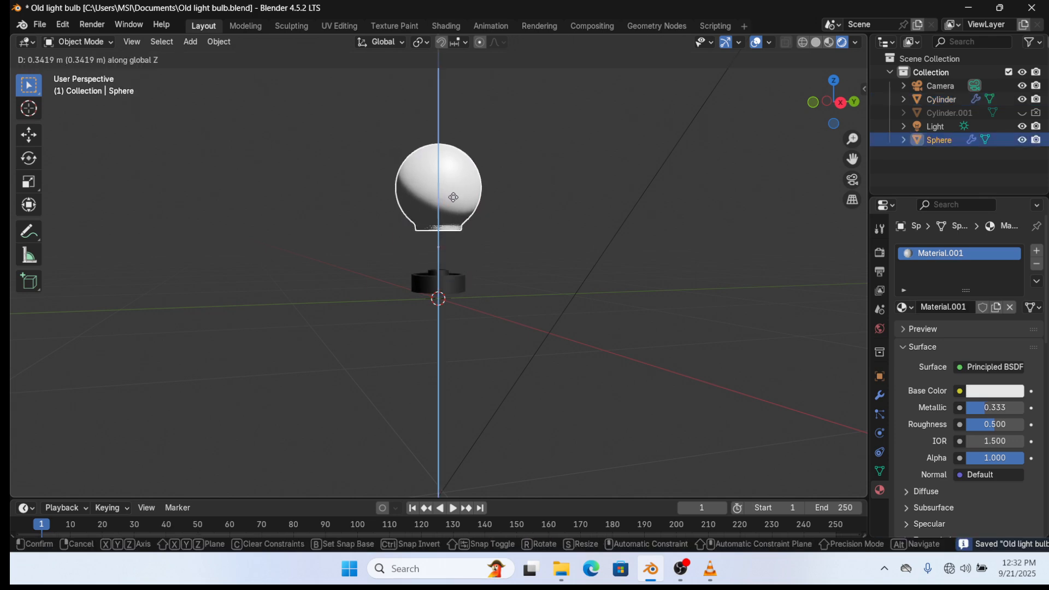
pyautogui.click(453, 209)
pyautogui.hotkey('ctrl', 'z')
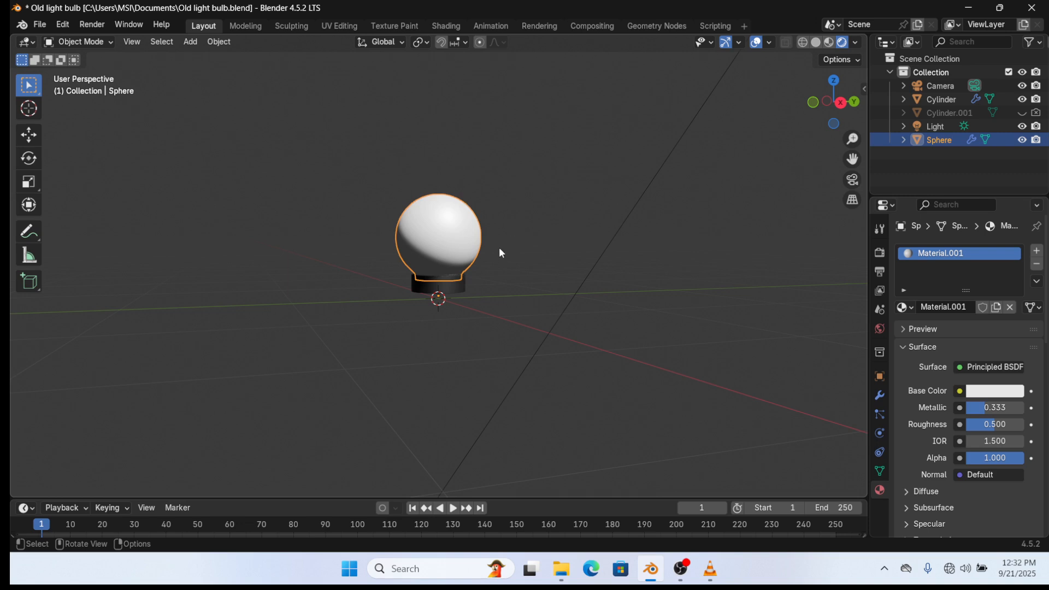
pyautogui.moveTo(520, 251); pyautogui.dragTo(587, 280, button='middle')
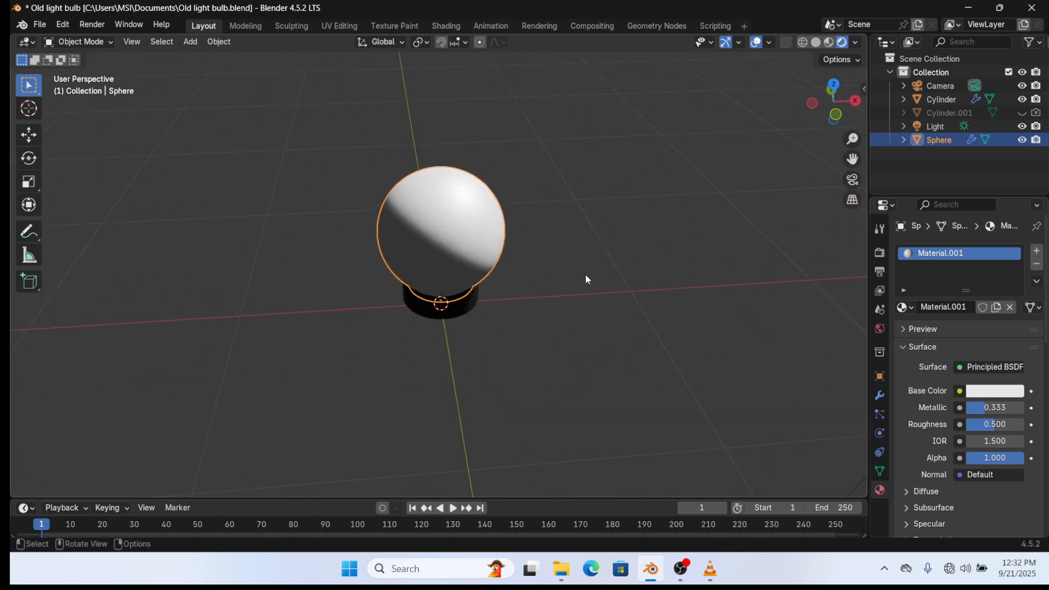
pyautogui.keyDown('shift'); pyautogui.click(475, 308); pyautogui.keyUp('shift')
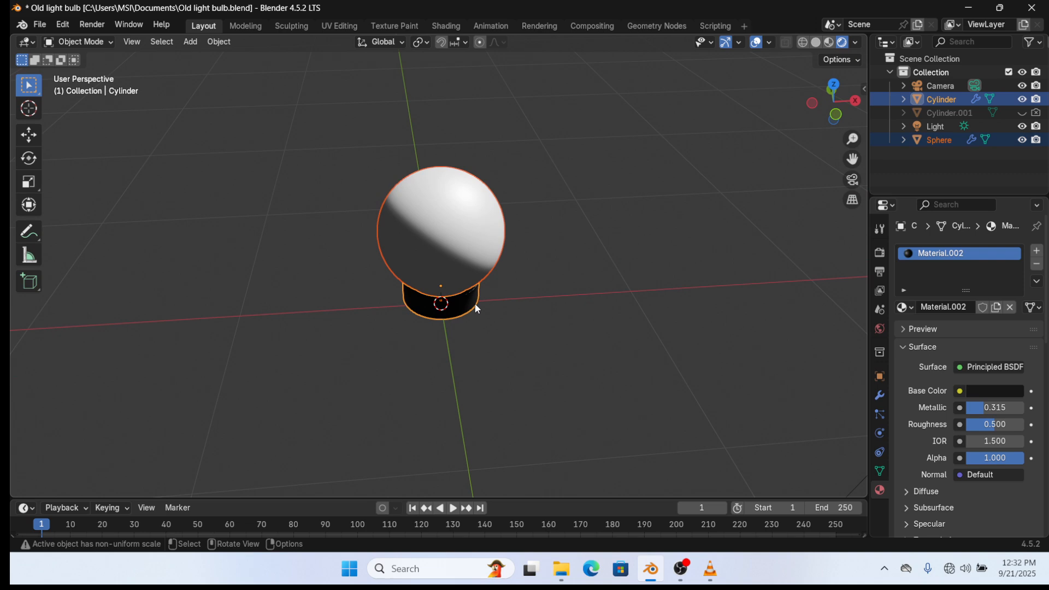
# - Flip the sphere and cylinder 180° about the Y axis so the cap sits on top
pyautogui.press('r')
pyautogui.press('x')
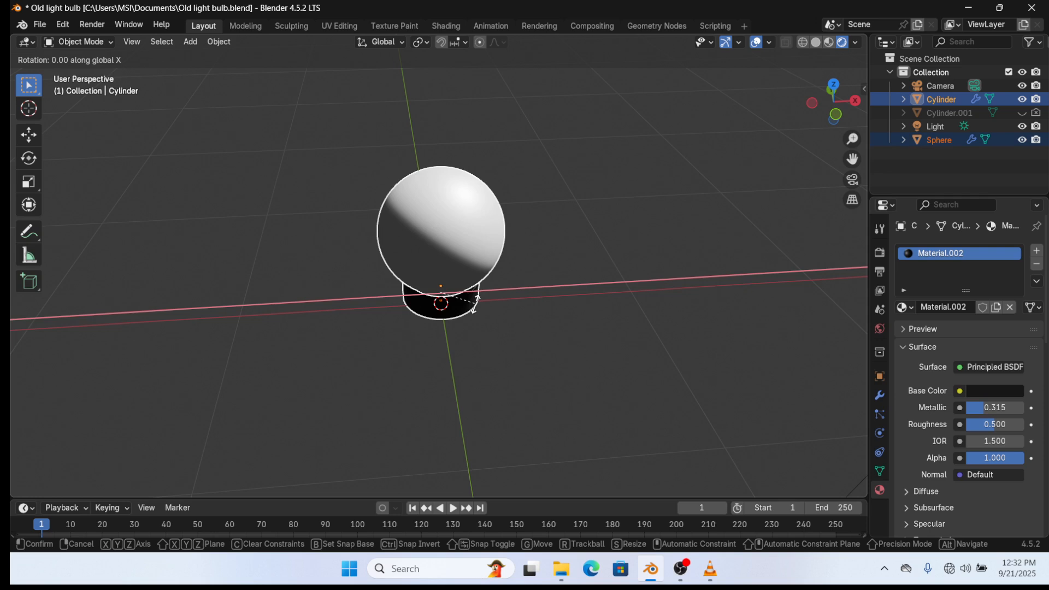
pyautogui.write('90')
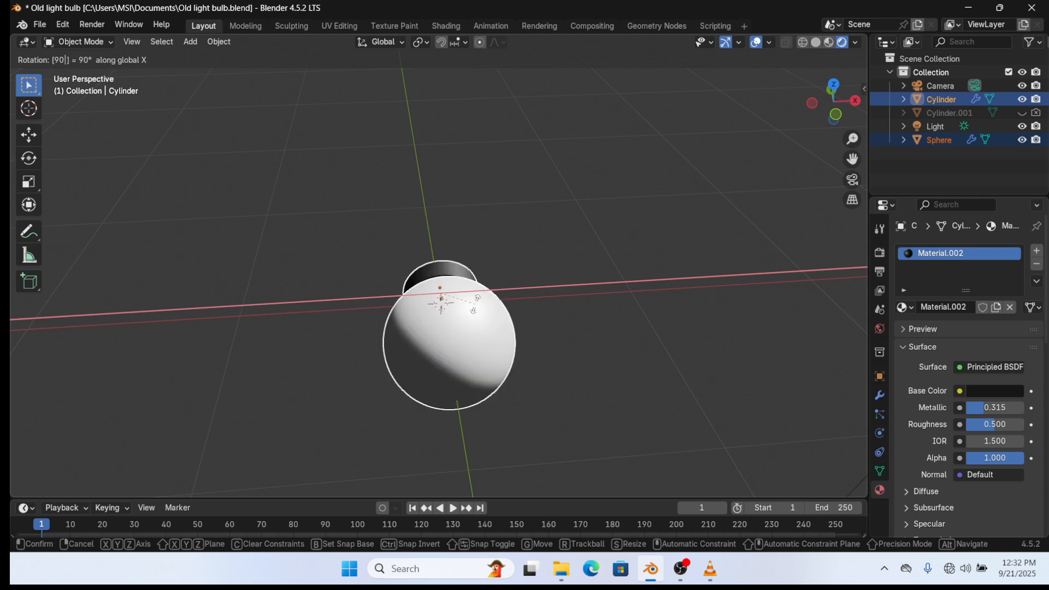
pyautogui.press('Return')
pyautogui.hotkey('ctrl', 'z')
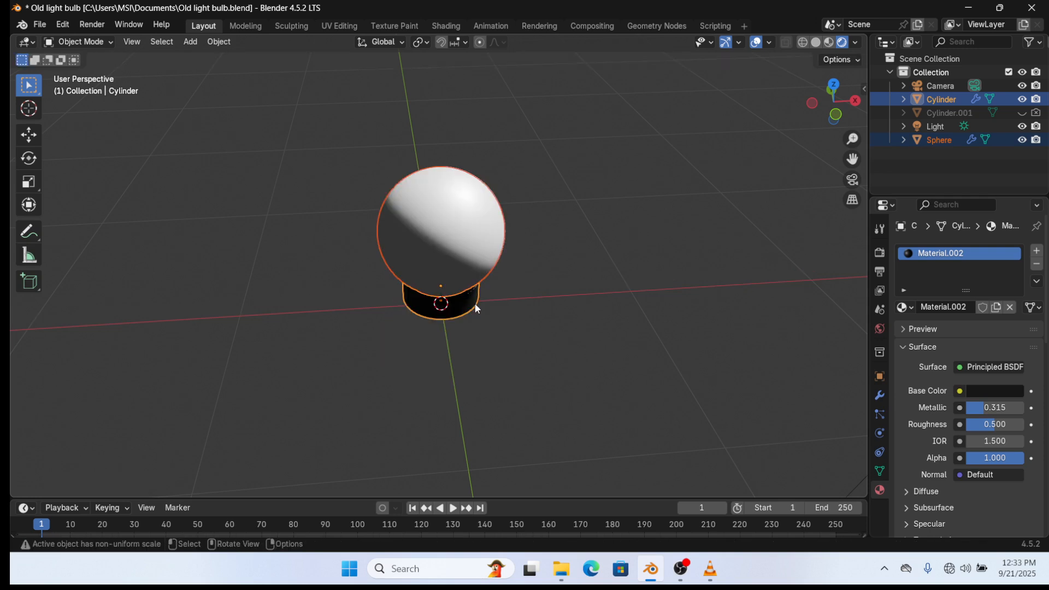
pyautogui.press('r')
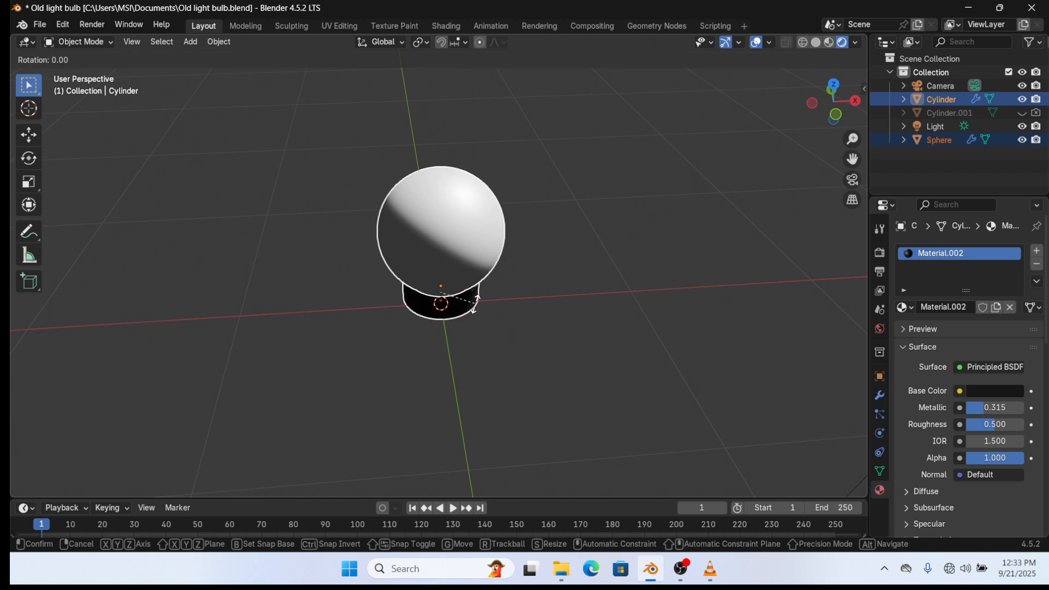
pyautogui.write('y')
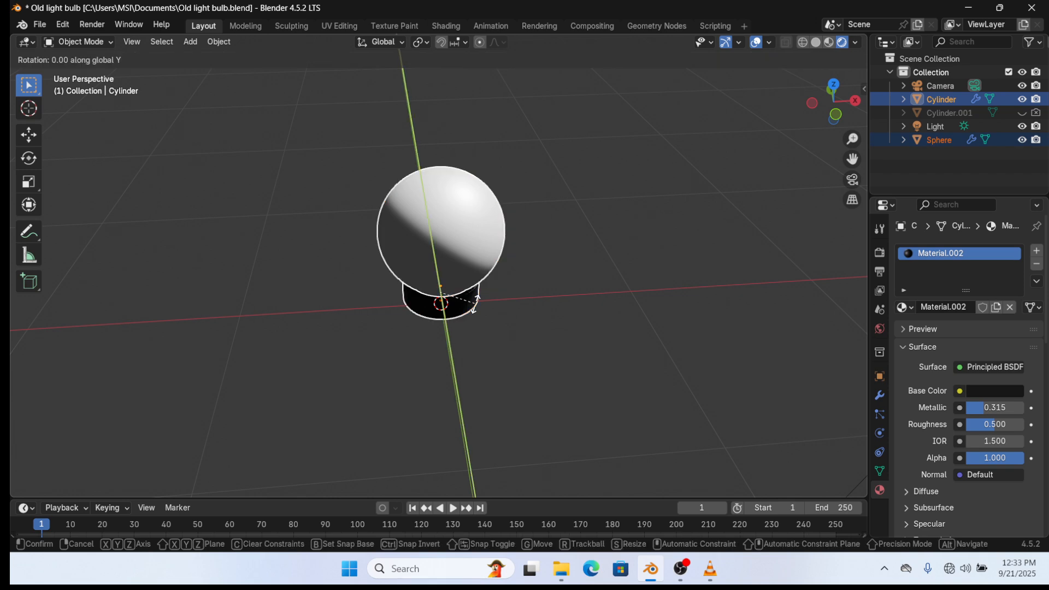
pyautogui.write('180')
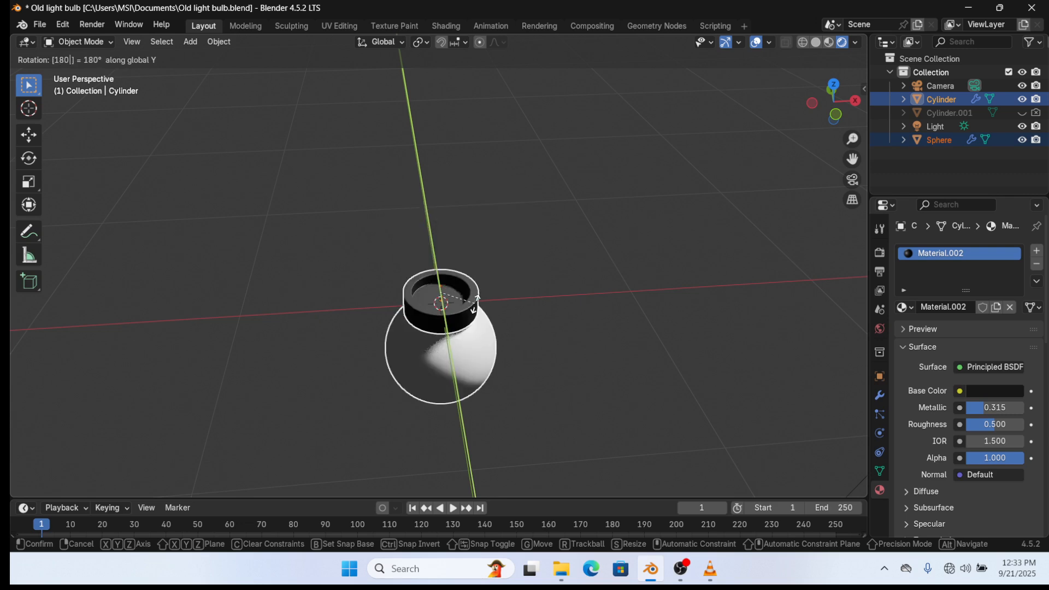
pyautogui.press('Return')
pyautogui.scroll(2, 476, 309)
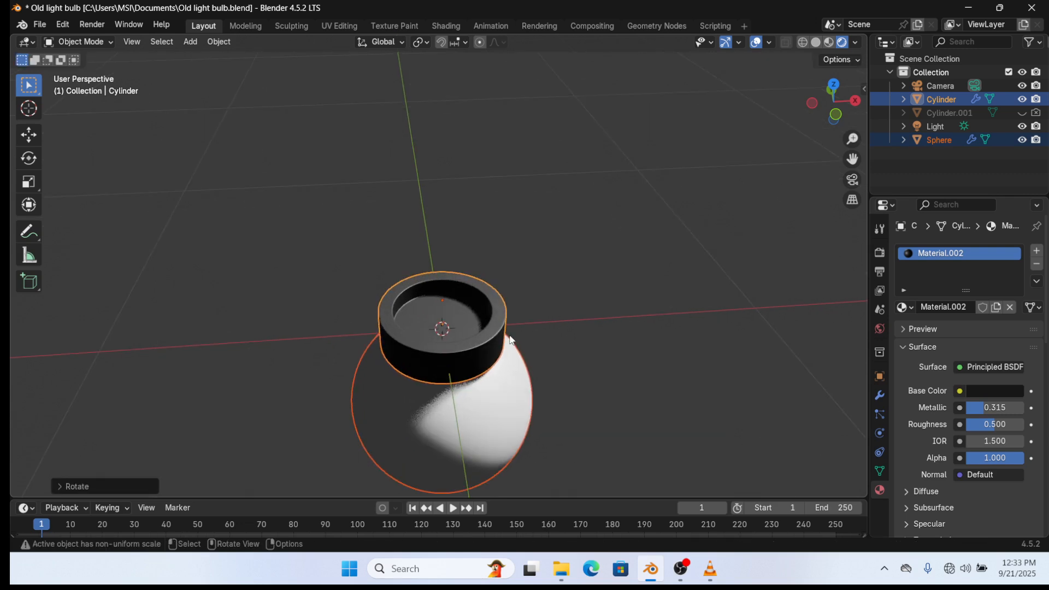
pyautogui.moveTo(511, 339); pyautogui.dragTo(536, 198, button='middle')
pyautogui.scroll(3, 475, 244)
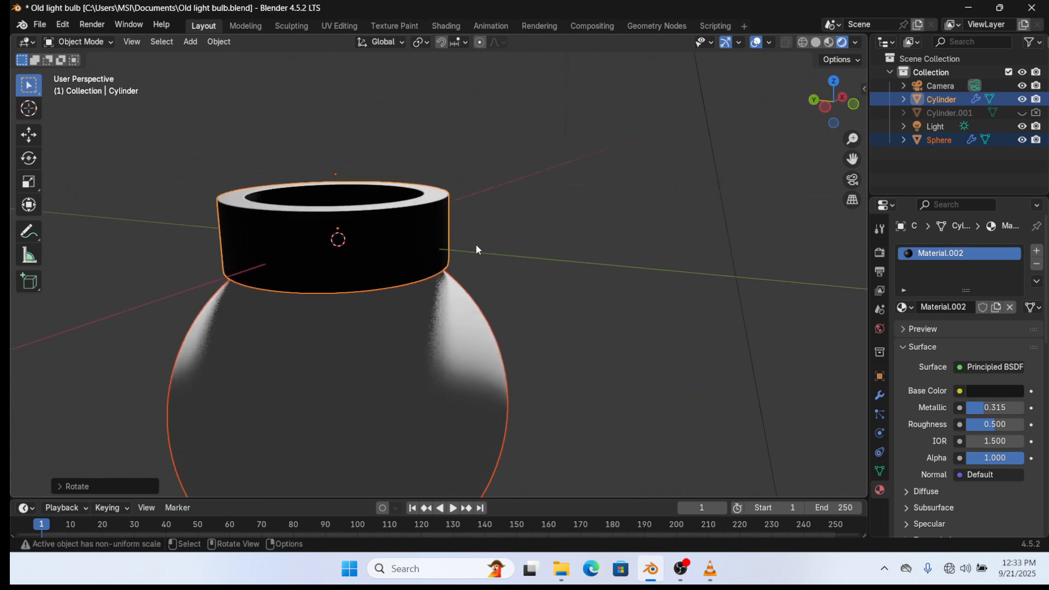
pyautogui.moveTo(477, 250); pyautogui.dragTo(471, 221, button='middle')
# - Switch the viewport to Material Preview shading and select the black cap
pyautogui.click(471, 220)
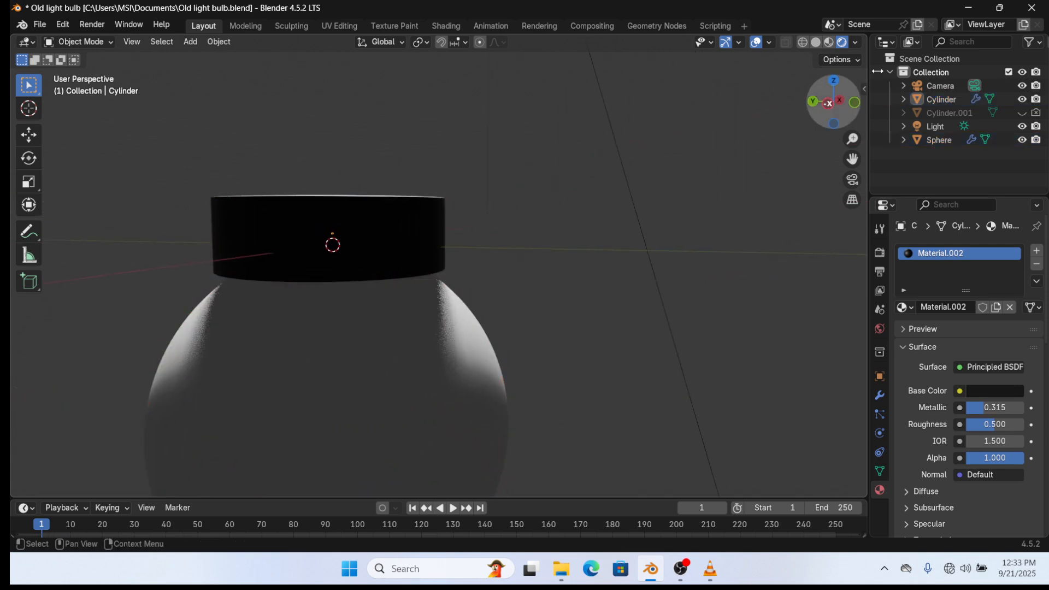
pyautogui.click(829, 42)
pyautogui.click(408, 223)
pyautogui.moveTo(457, 212); pyautogui.dragTo(475, 233, button='middle')
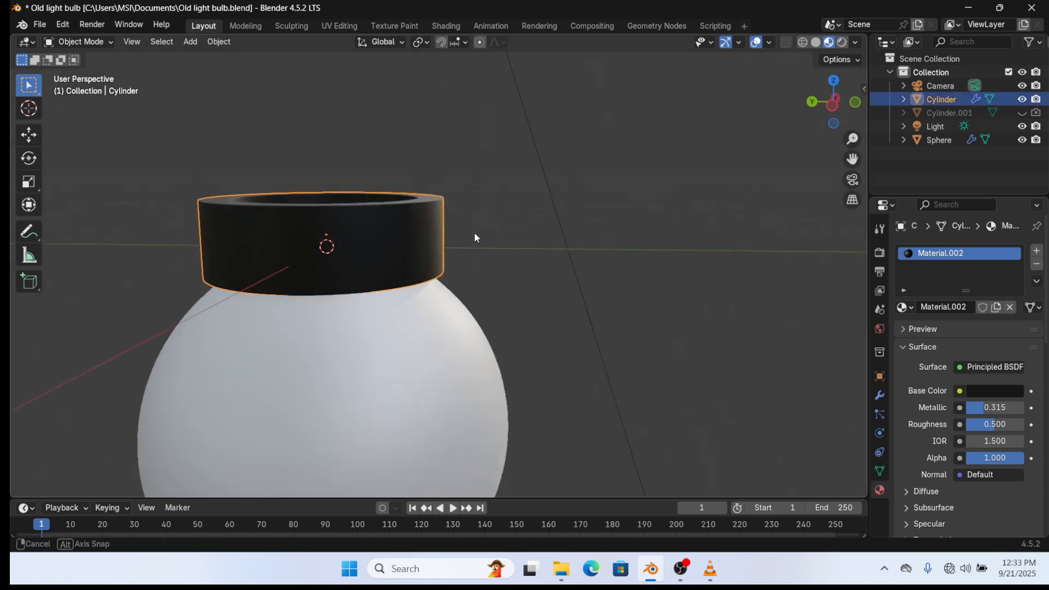
pyautogui.scroll(-6, 515, 239)
# - Add a new cylinder and scale it down to a much smaller size
pyautogui.hotkey('shift', 'a')
pyautogui.moveTo(494, 248)
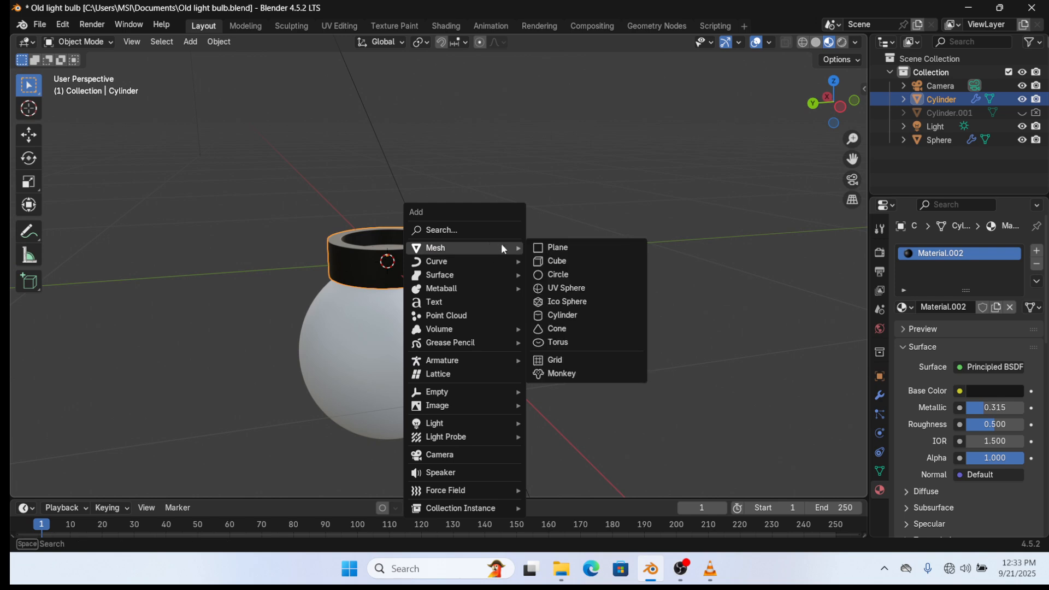
pyautogui.click(529, 315)
pyautogui.scroll(-5, 529, 314)
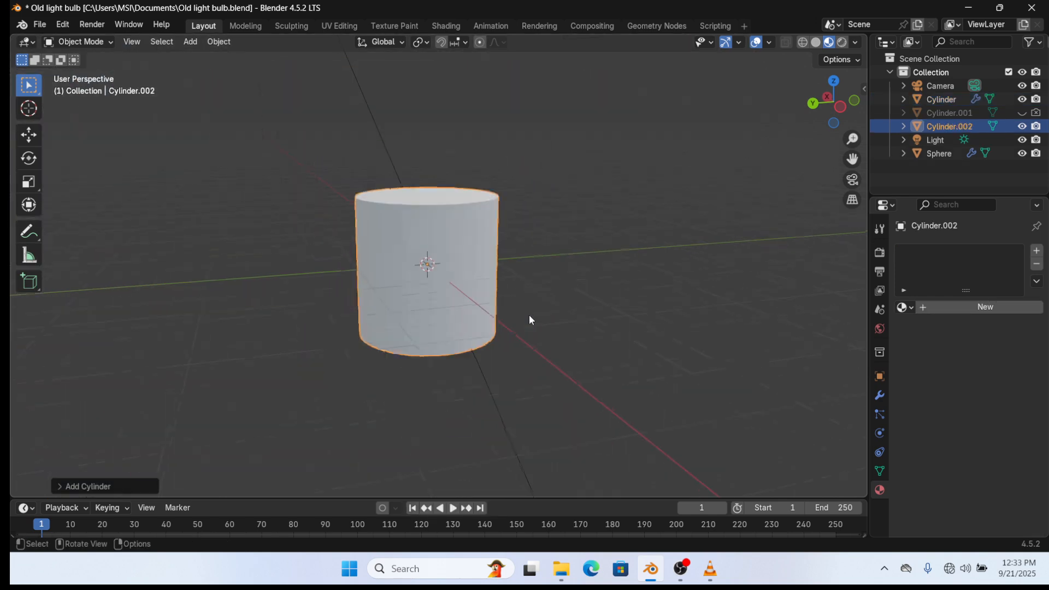
pyautogui.press('s')
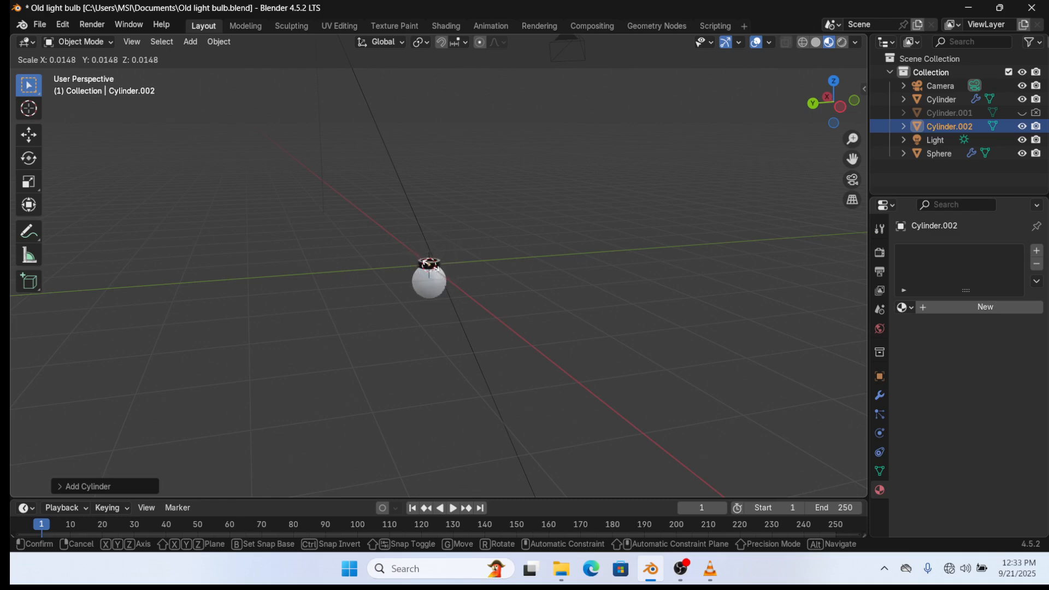
pyautogui.click(435, 268)
# - Rotate the small cylinder 90 degrees on the X axis so it lies horizontally
pyautogui.scroll(5, 442, 276)
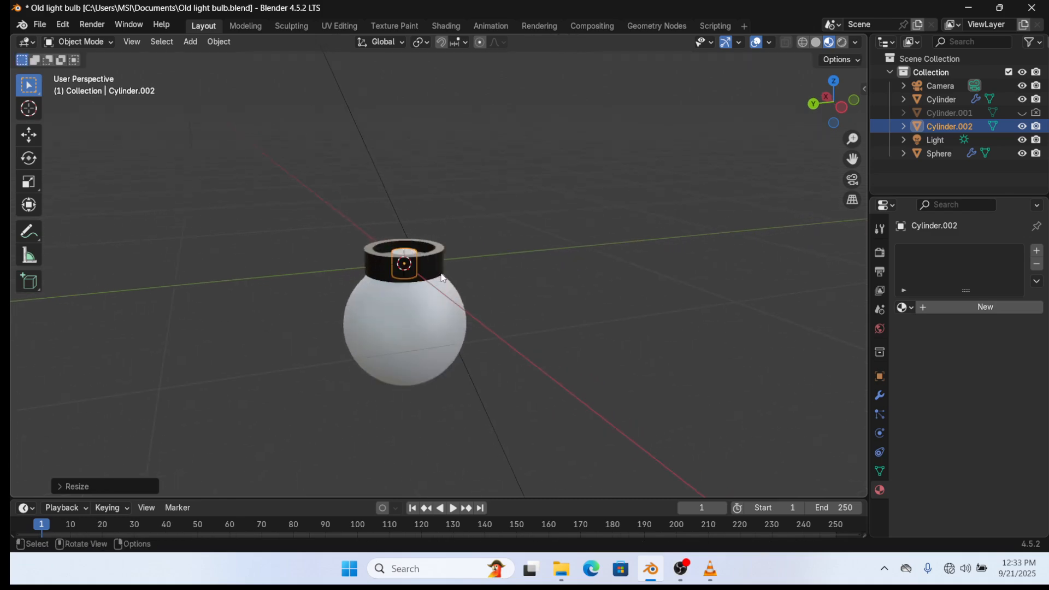
pyautogui.moveTo(442, 277)
pyautogui.mouseDown(button='middle')
pyautogui.moveTo(508, 278)
pyautogui.moveTo(436, 297)
pyautogui.mouseUp(button='middle')
pyautogui.scroll(1, 436, 297)
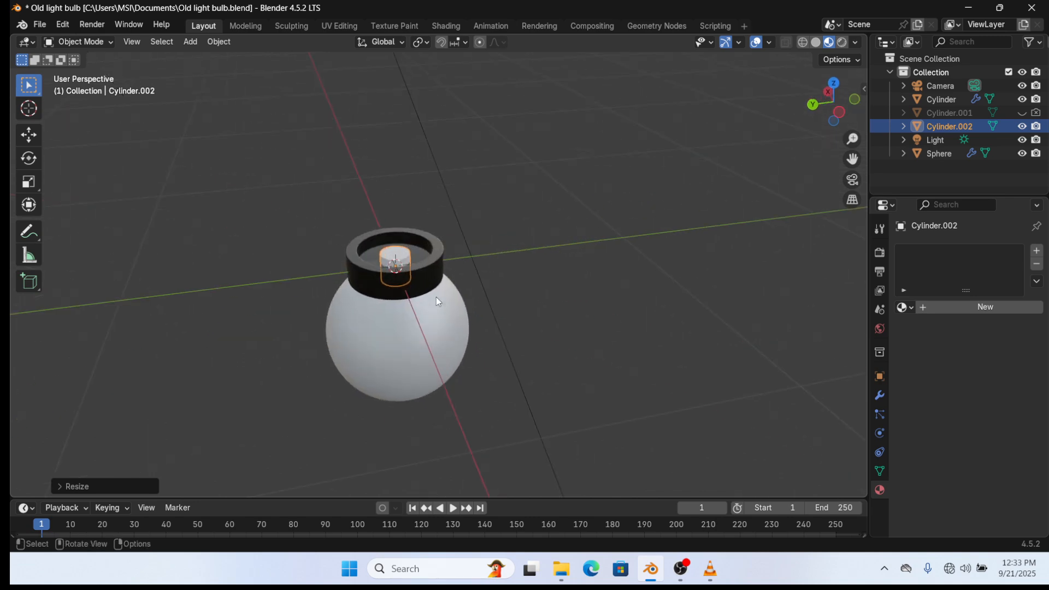
pyautogui.press('r')
pyautogui.write('x')
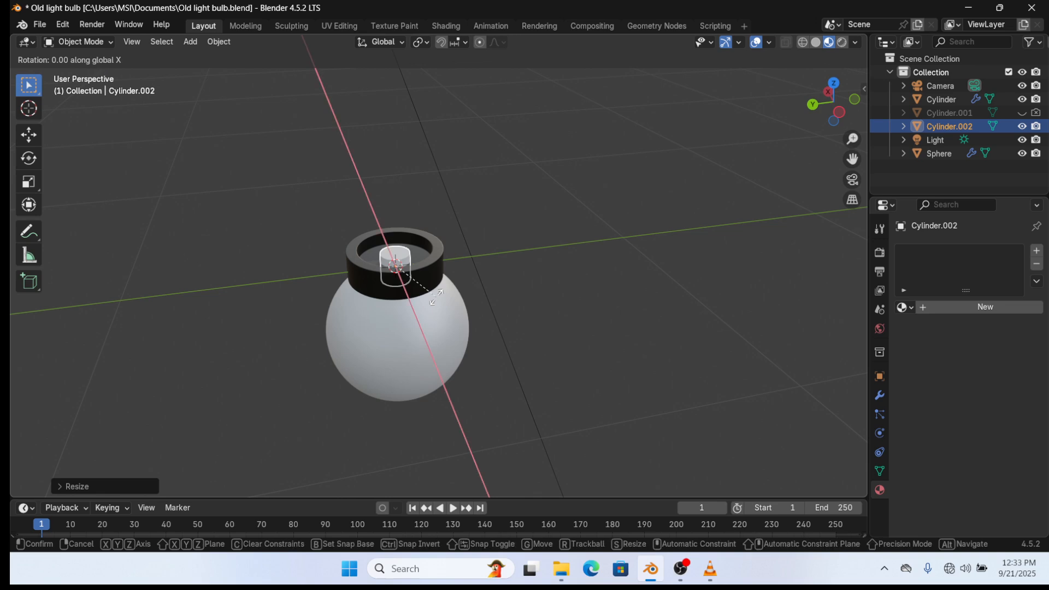
pyautogui.write('90')
pyautogui.press('Return')
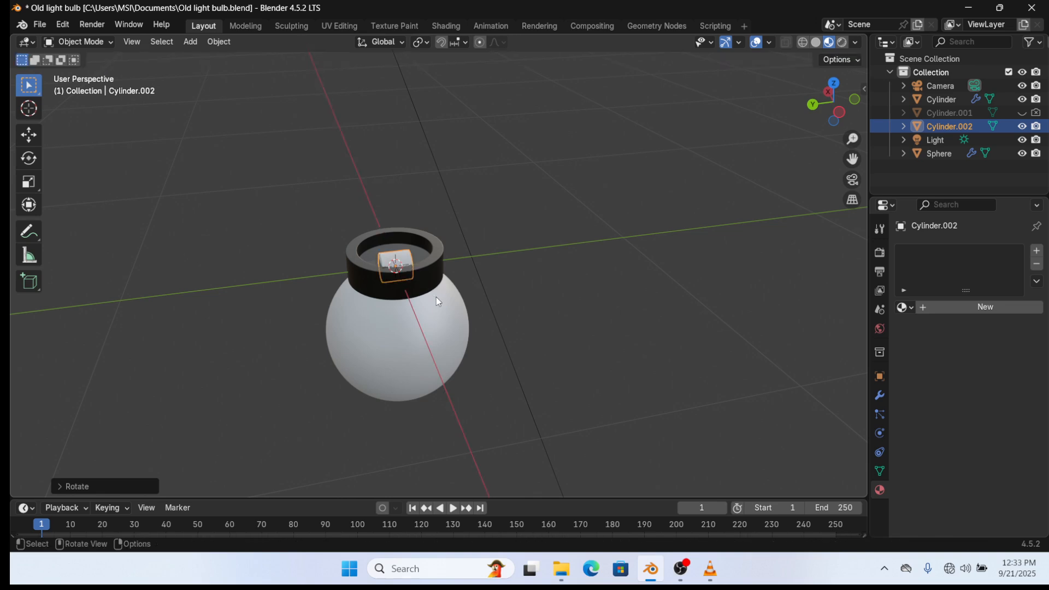
# - Move the small cylinder along X to sit out beside the cap
pyautogui.press('g')
pyautogui.press('z')
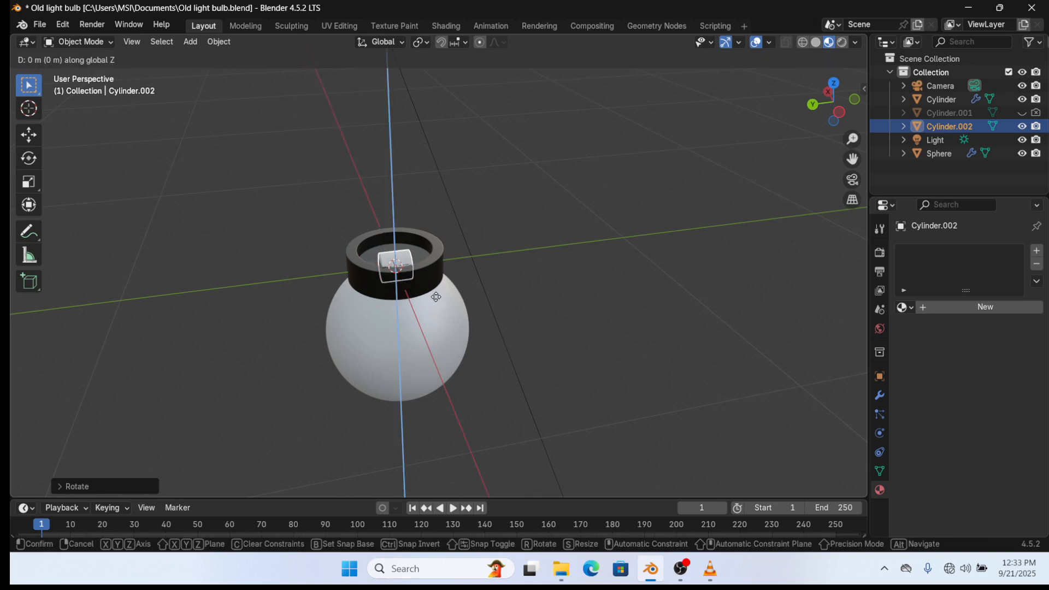
pyautogui.press('x')
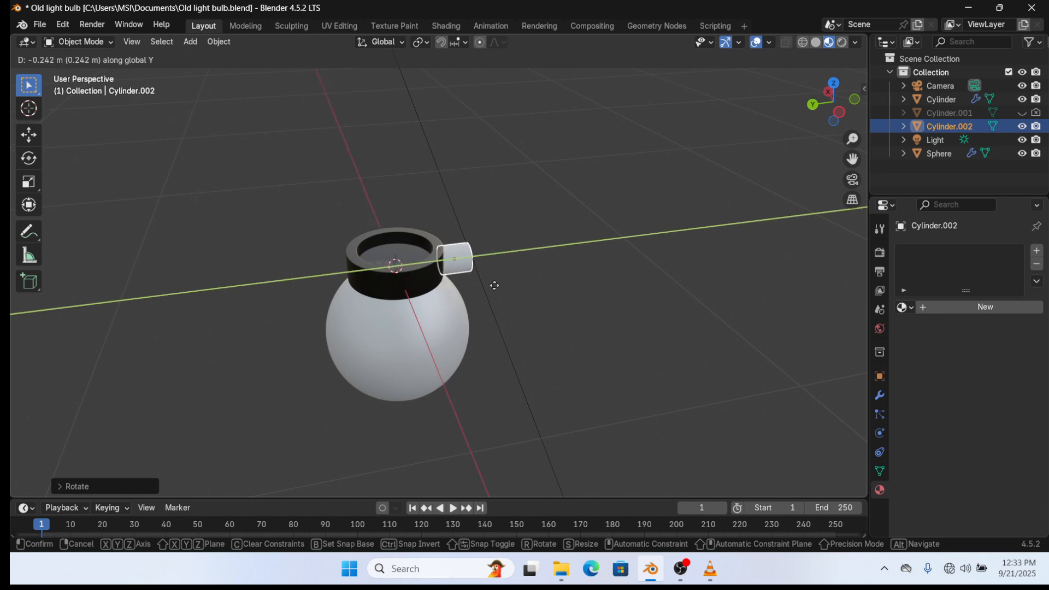
pyautogui.click(494, 283)
pyautogui.scroll(4, 494, 283)
pyautogui.moveTo(495, 287); pyautogui.dragTo(441, 270, button='middle')
# - Shrink the small cylinder further, then stretch it longer along the X axis
pyautogui.press('s')
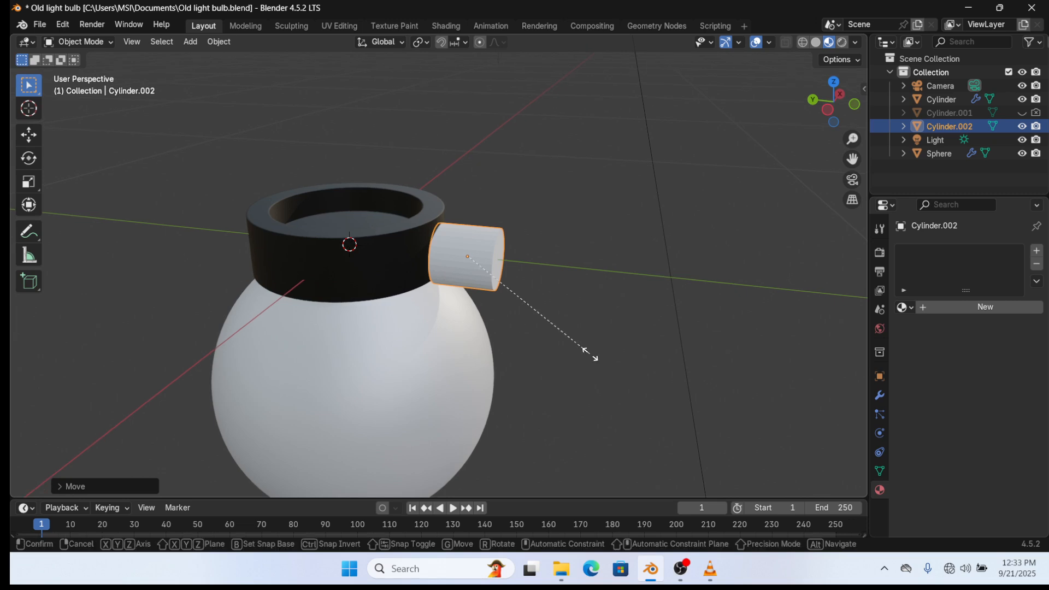
pyautogui.click(513, 292)
pyautogui.press('s')
pyautogui.press('x')
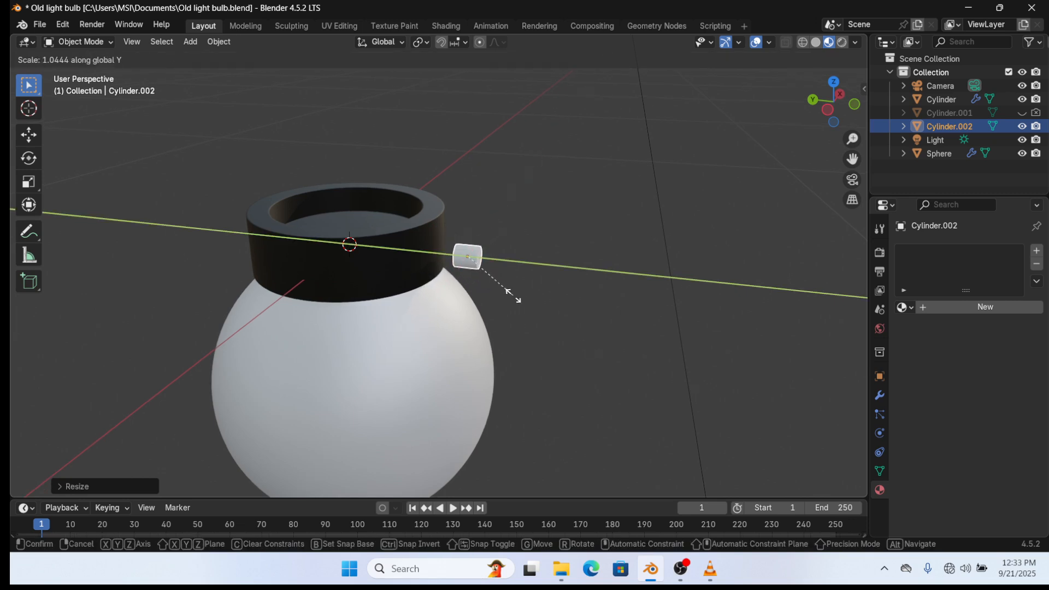
pyautogui.click(605, 316)
# - Raise the small cylinder level with the cap rim and enlarge it slightly
pyautogui.press('g')
pyautogui.press('z')
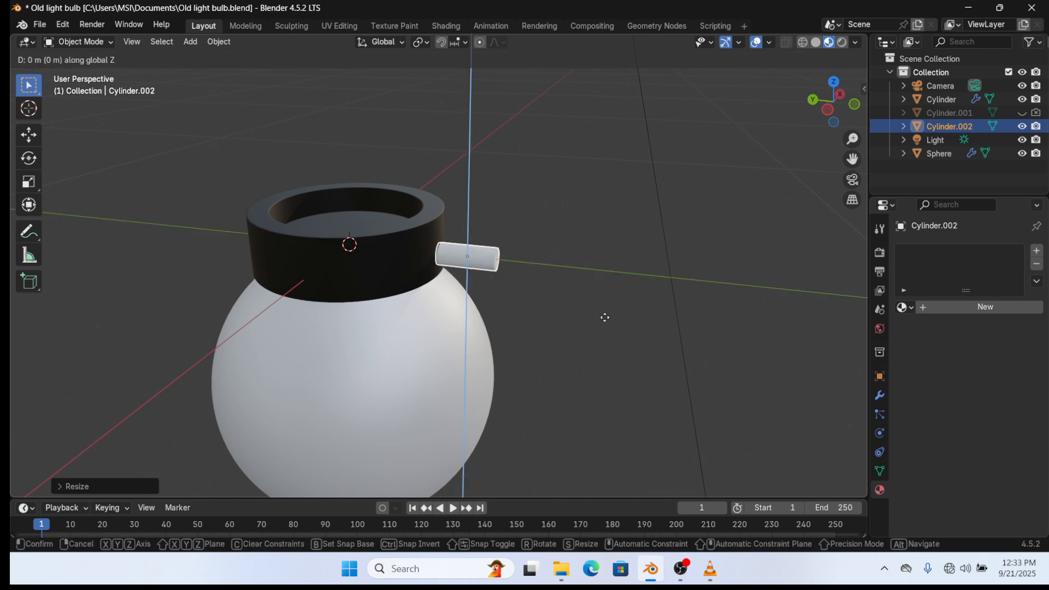
pyautogui.click(611, 303)
pyautogui.scroll(4, 609, 300)
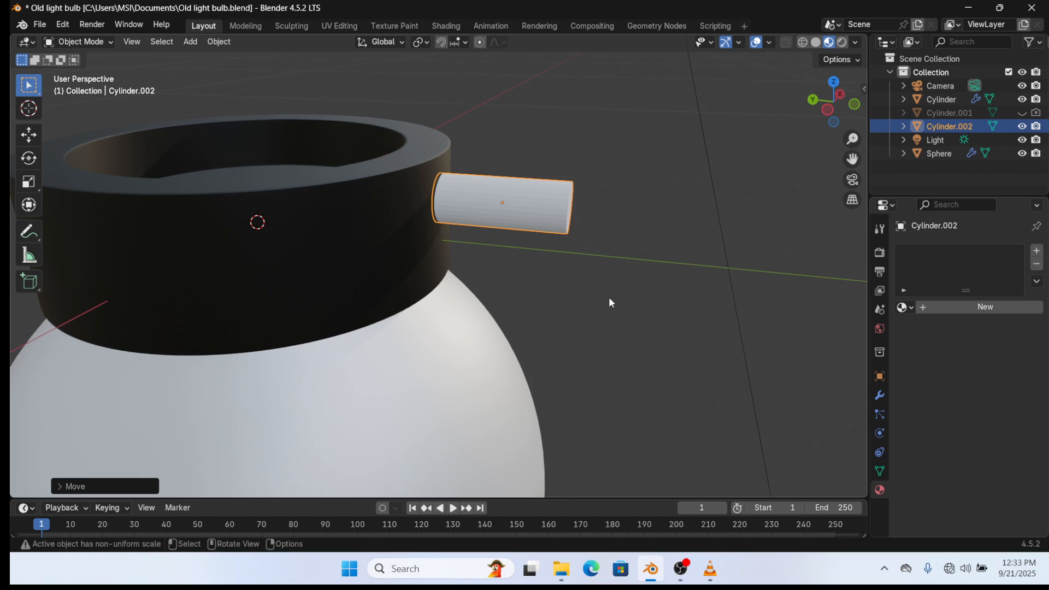
pyautogui.moveTo(609, 296); pyautogui.dragTo(556, 287, button='middle')
pyautogui.press('g')
pyautogui.press('z')
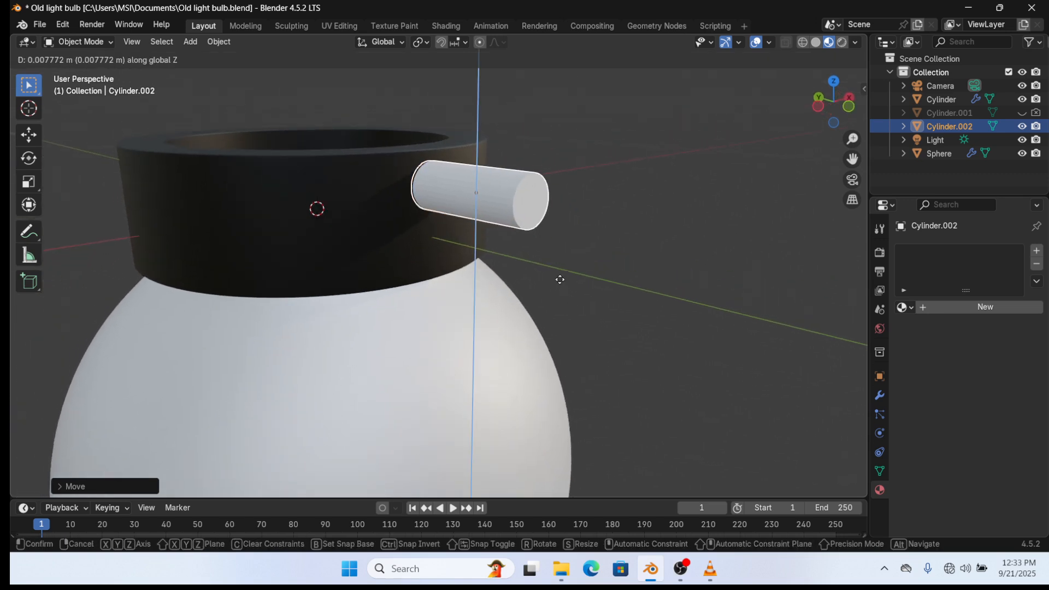
pyautogui.click(556, 258)
pyautogui.moveTo(555, 258); pyautogui.dragTo(650, 315, button='middle')
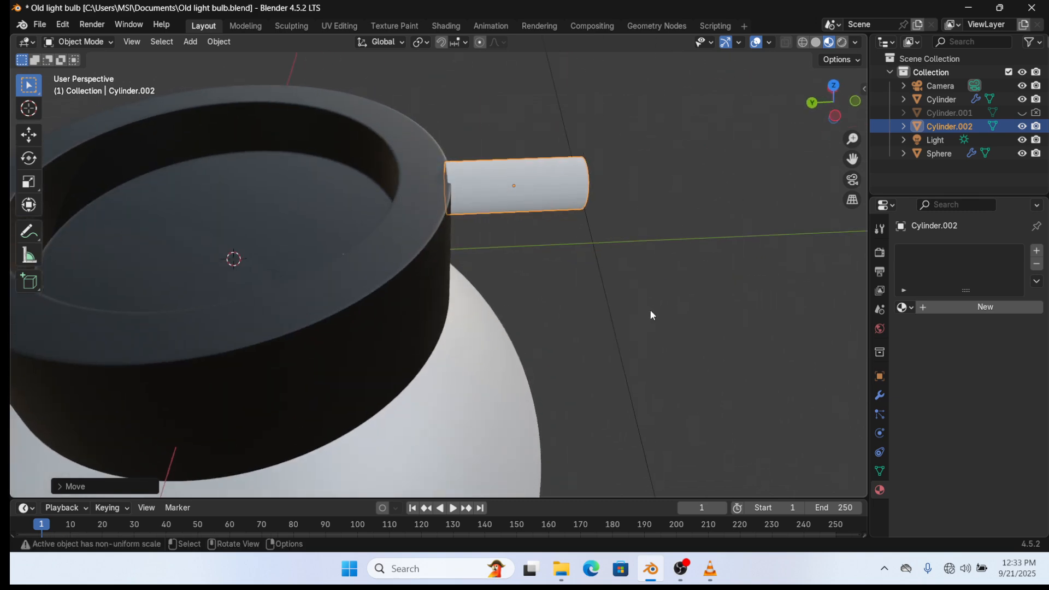
pyautogui.press('s')
pyautogui.click(677, 309)
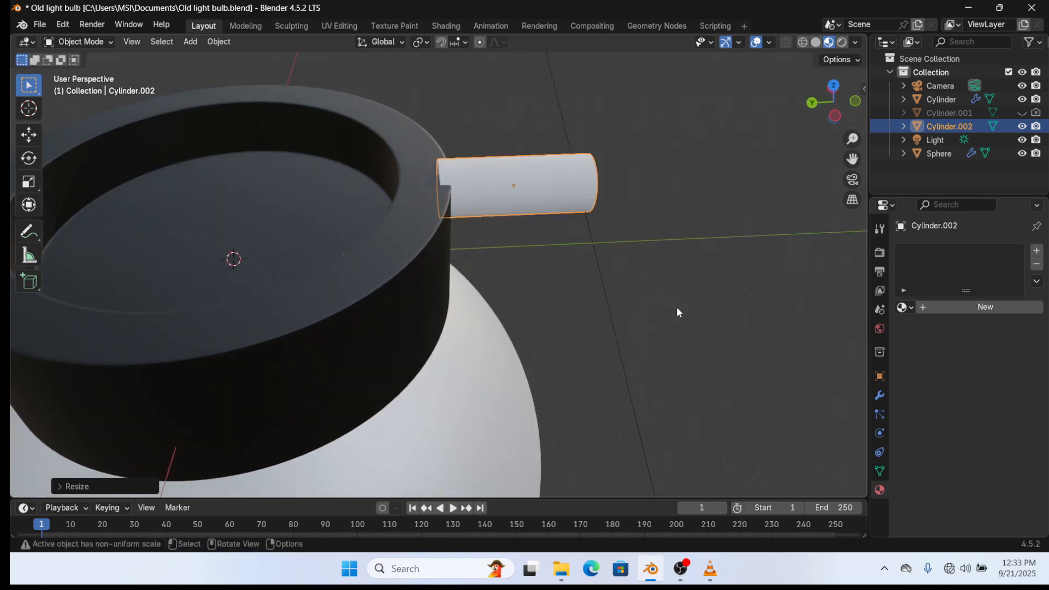
# - Slide the cylinder along Y into the cap rim, slim it, and nudge it up
pyautogui.press('g')
pyautogui.press('y')
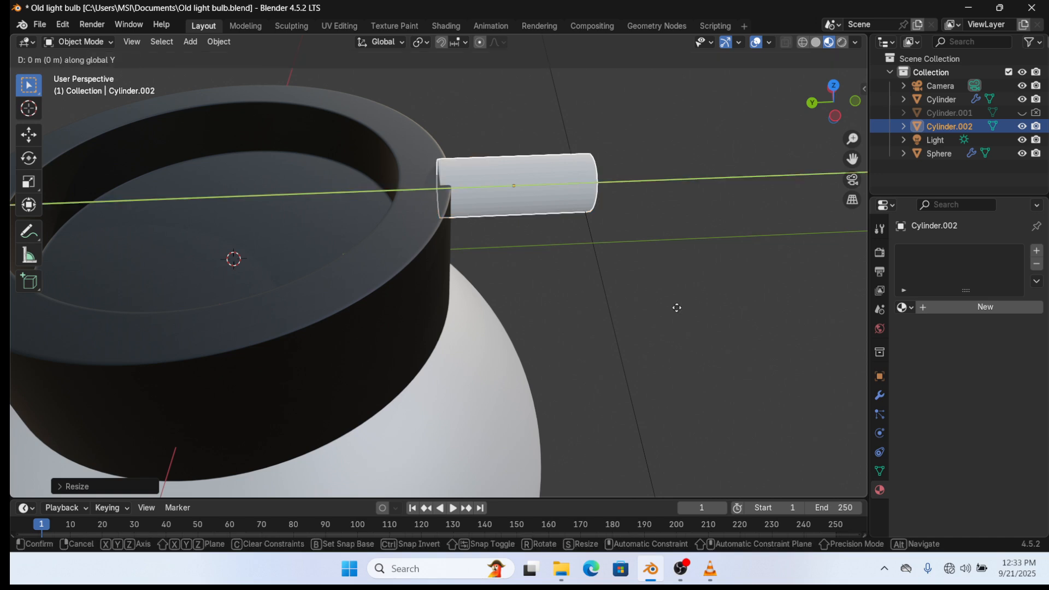
pyautogui.click(607, 296)
pyautogui.moveTo(606, 296); pyautogui.dragTo(445, 251, button='middle')
pyautogui.press('s')
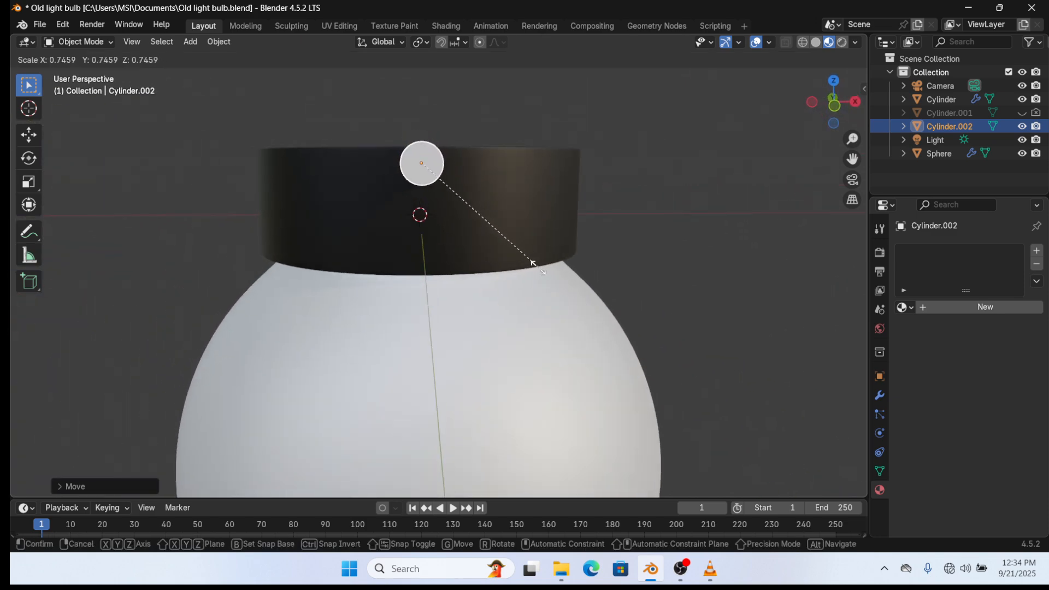
pyautogui.click(539, 271)
pyautogui.press('g')
pyautogui.press('z')
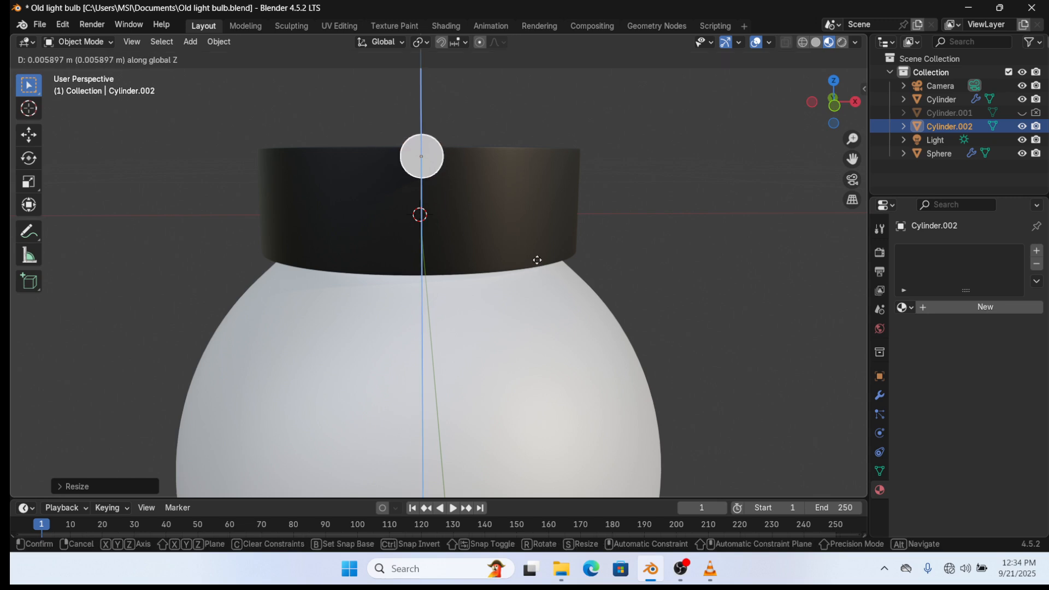
pyautogui.click(537, 257)
pyautogui.moveTo(487, 267); pyautogui.dragTo(598, 278, button='middle')
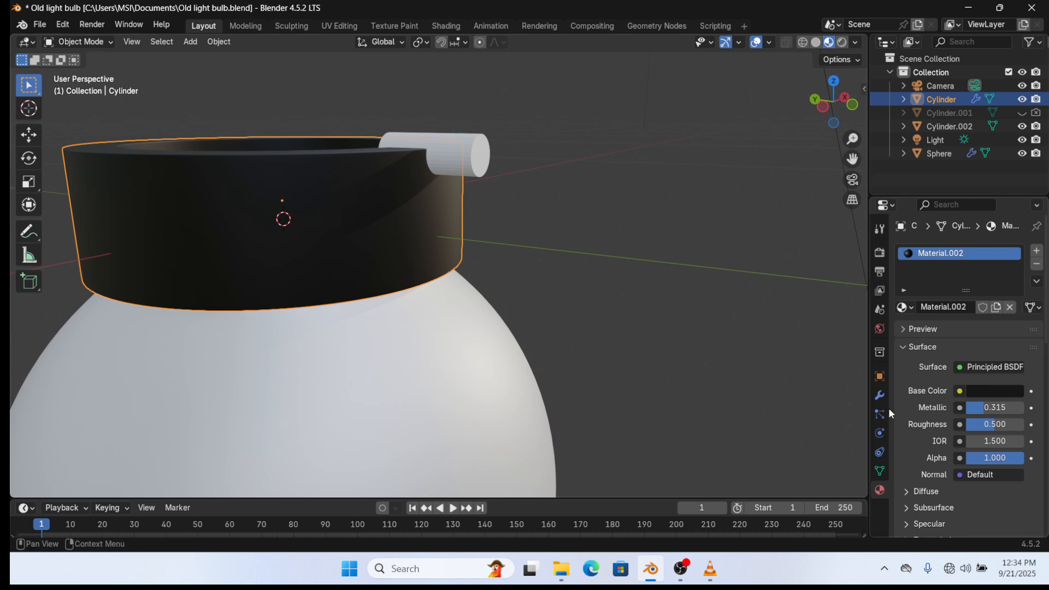
# - Add a Boolean modifier to the cap using Cylinder.002 as the cutting object
pyautogui.click(880, 395)
pyautogui.click(947, 249)
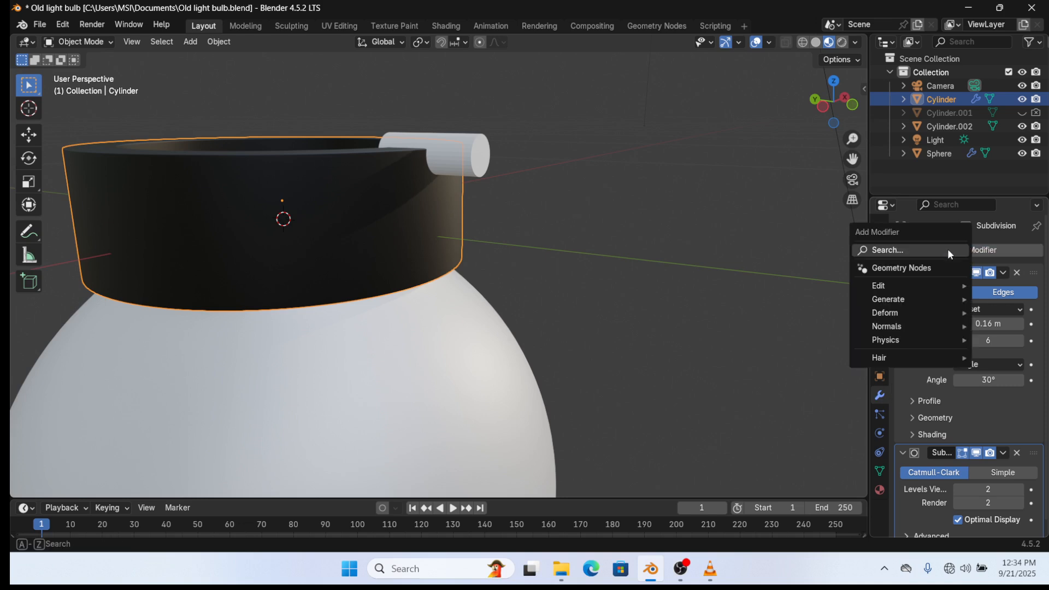
pyautogui.click(921, 251)
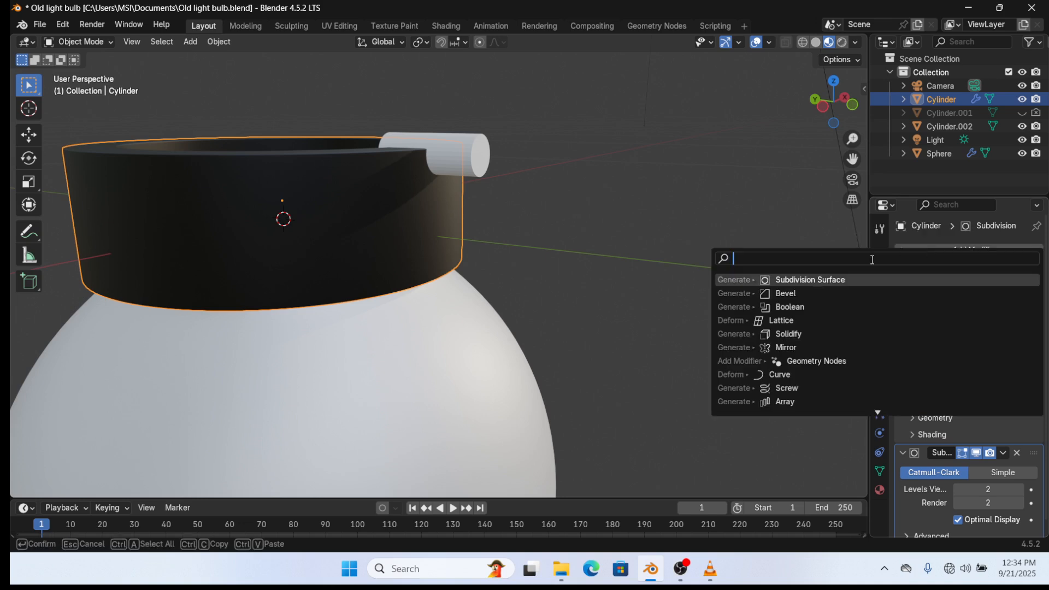
pyautogui.click(793, 310)
pyautogui.scroll(-5, 996, 425)
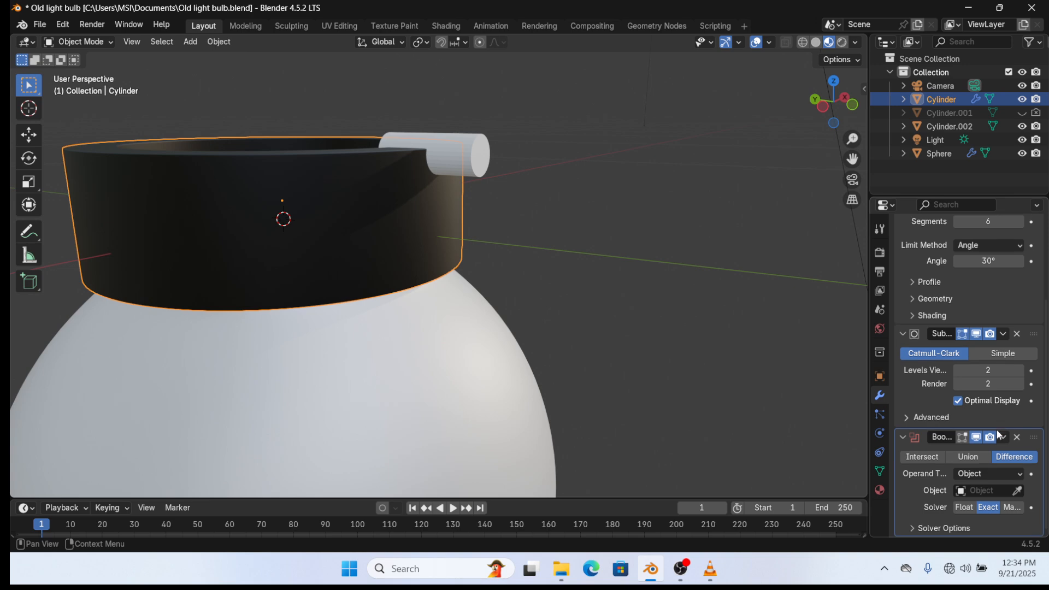
pyautogui.click(1016, 491)
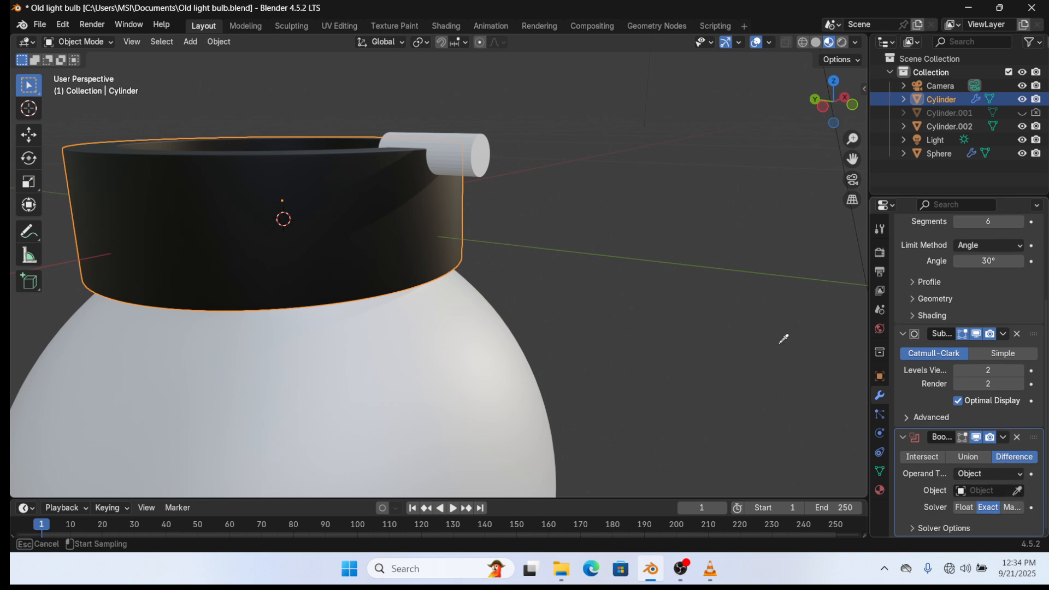
pyautogui.click(483, 162)
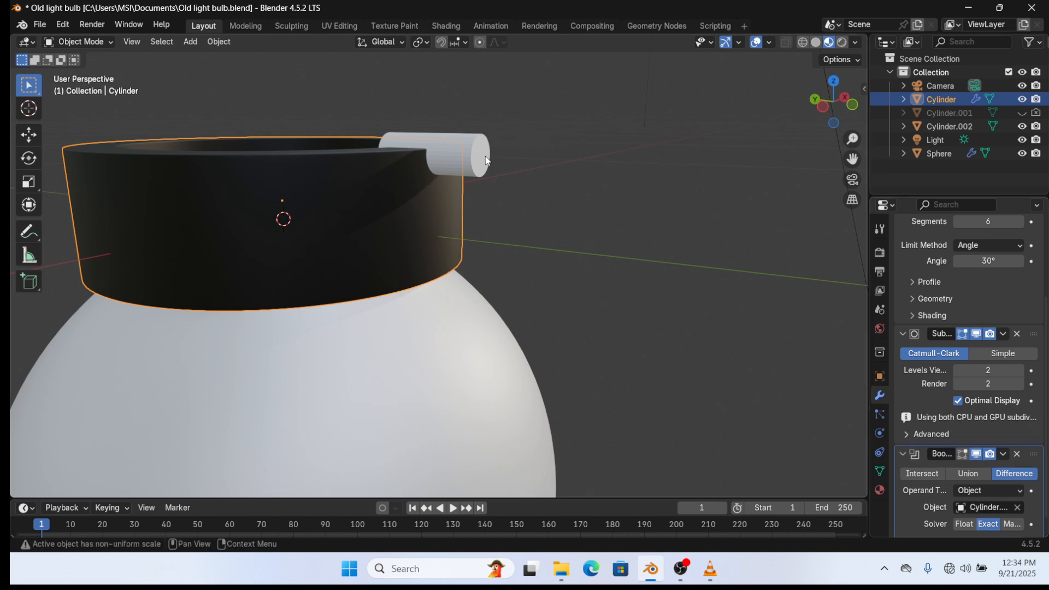
# - Hide Cylinder.002 in the Outliner to reveal the notch, check the camera view, and save
pyautogui.scroll(-1, 989, 503)
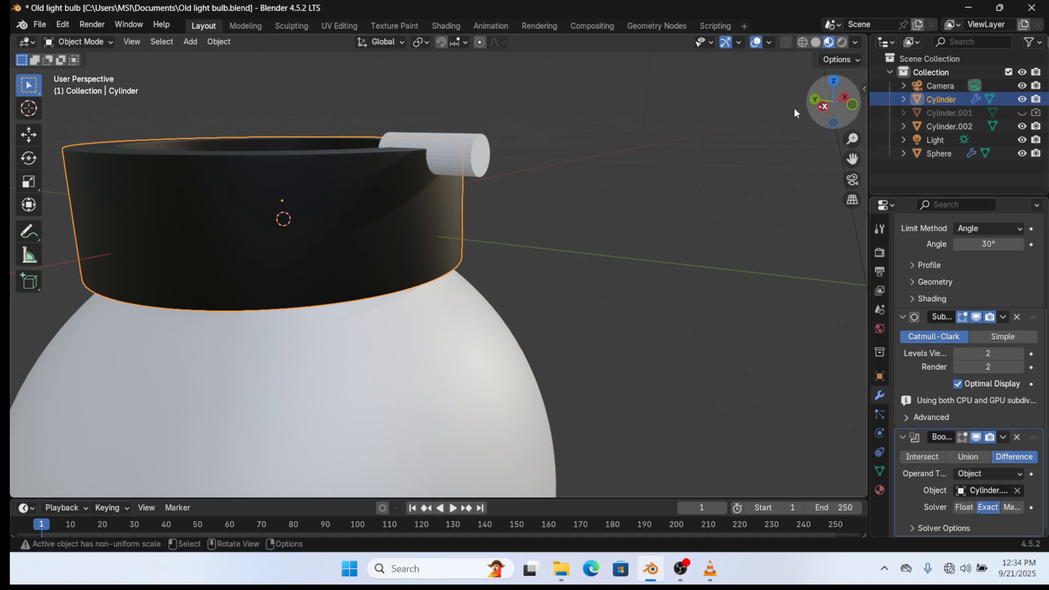
pyautogui.click(483, 152)
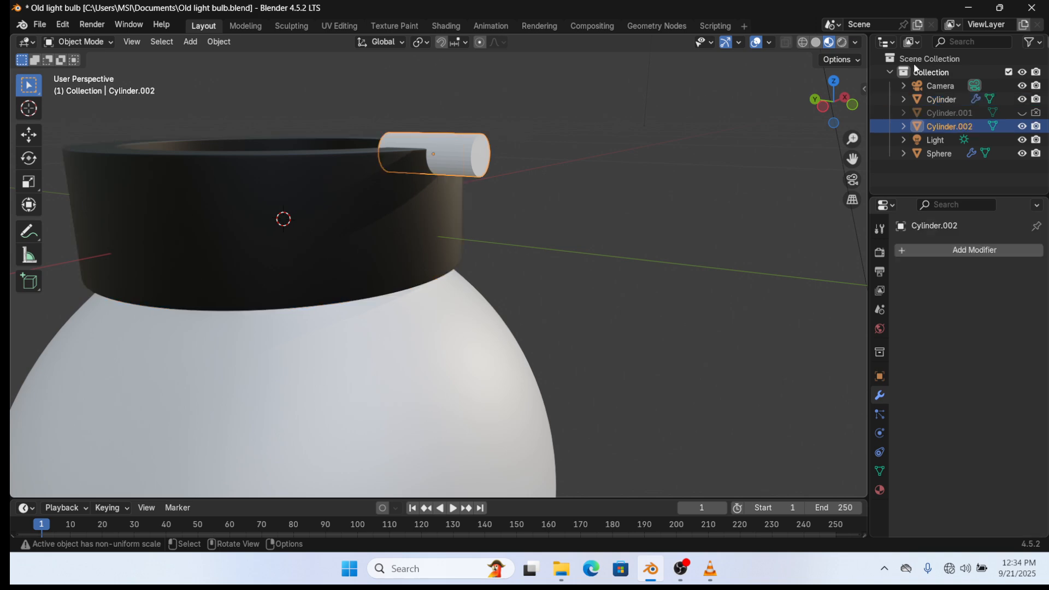
pyautogui.click(1023, 128)
pyautogui.moveTo(437, 215); pyautogui.dragTo(495, 188, button='middle')
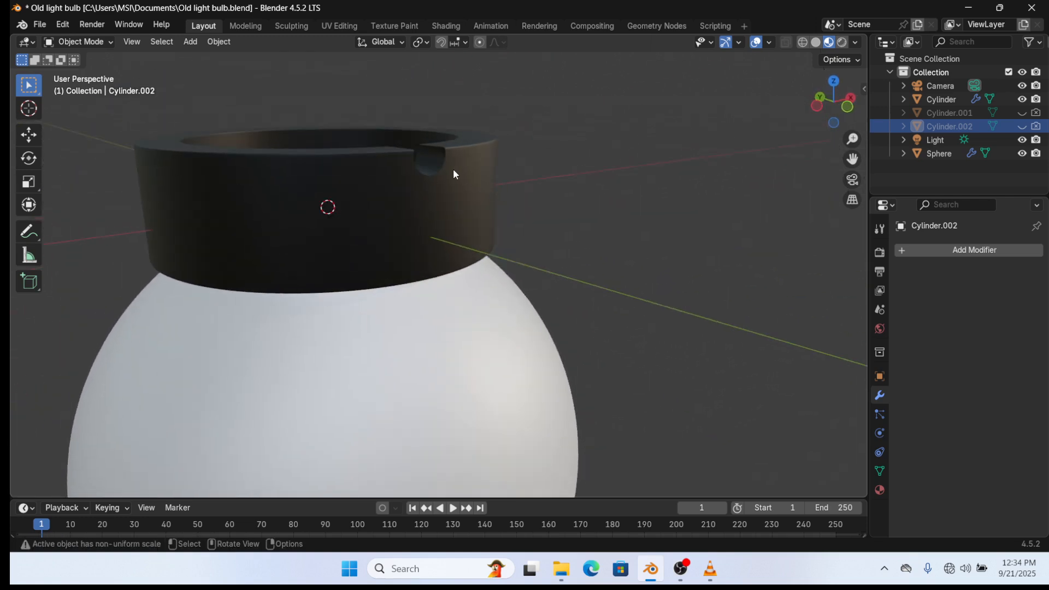
pyautogui.press('KP_0')
pyautogui.press('KP_0')
pyautogui.hotkey('ctrl', 's')
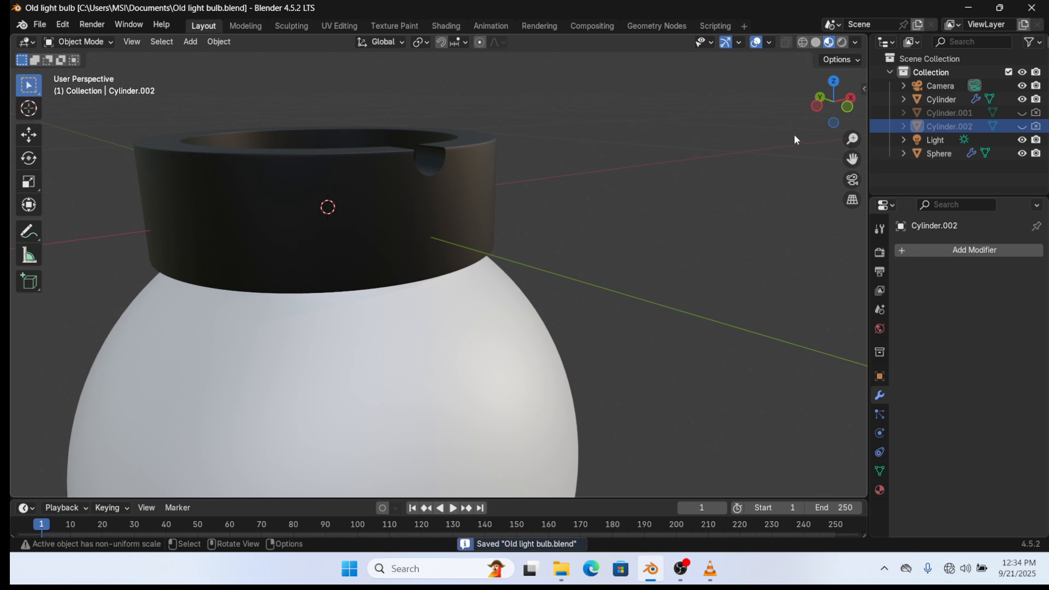
# - Set the render engine to Cycles with GPU Compute as the device
pyautogui.click(874, 253)
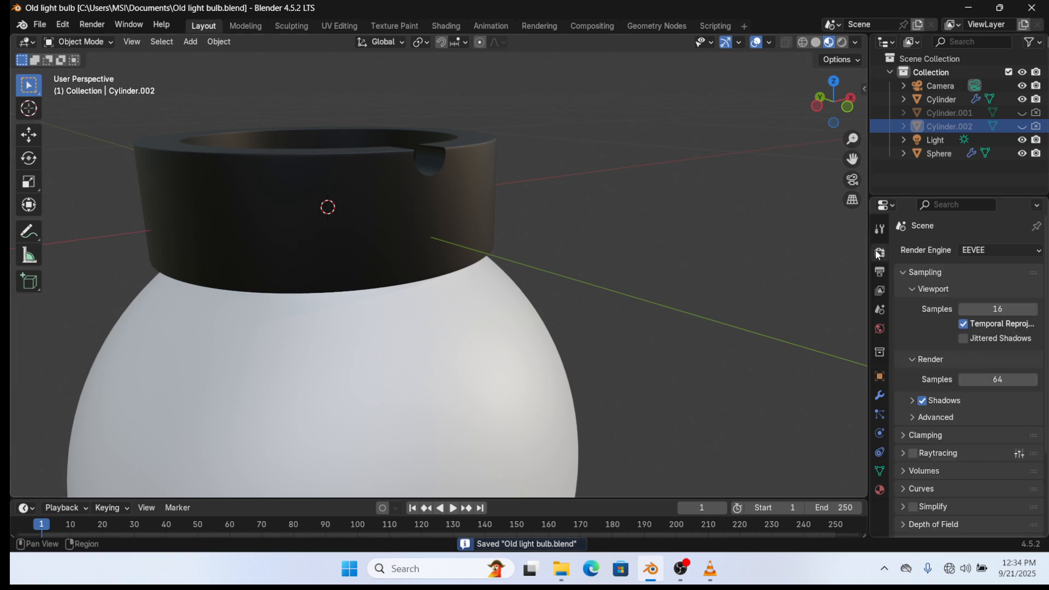
pyautogui.click(1008, 249)
pyautogui.click(998, 294)
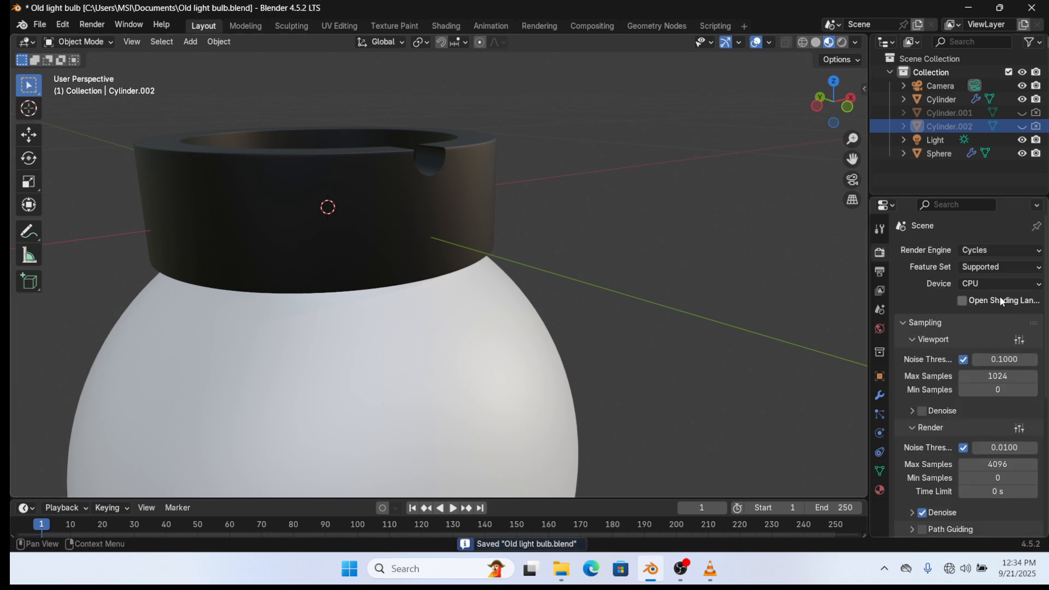
pyautogui.click(1000, 284)
pyautogui.click(998, 300)
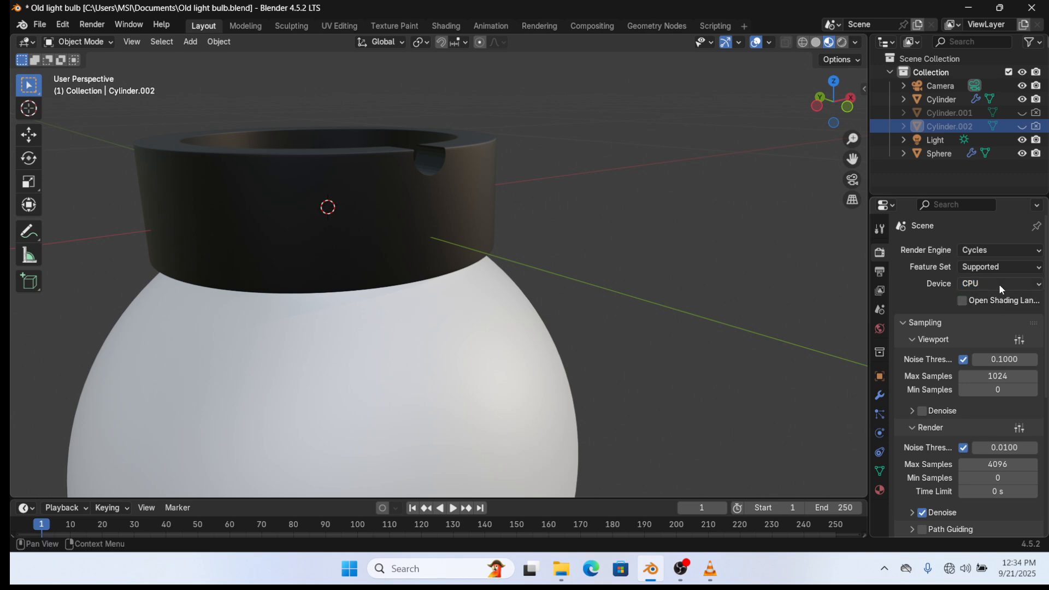
pyautogui.click(999, 284)
pyautogui.click(1003, 314)
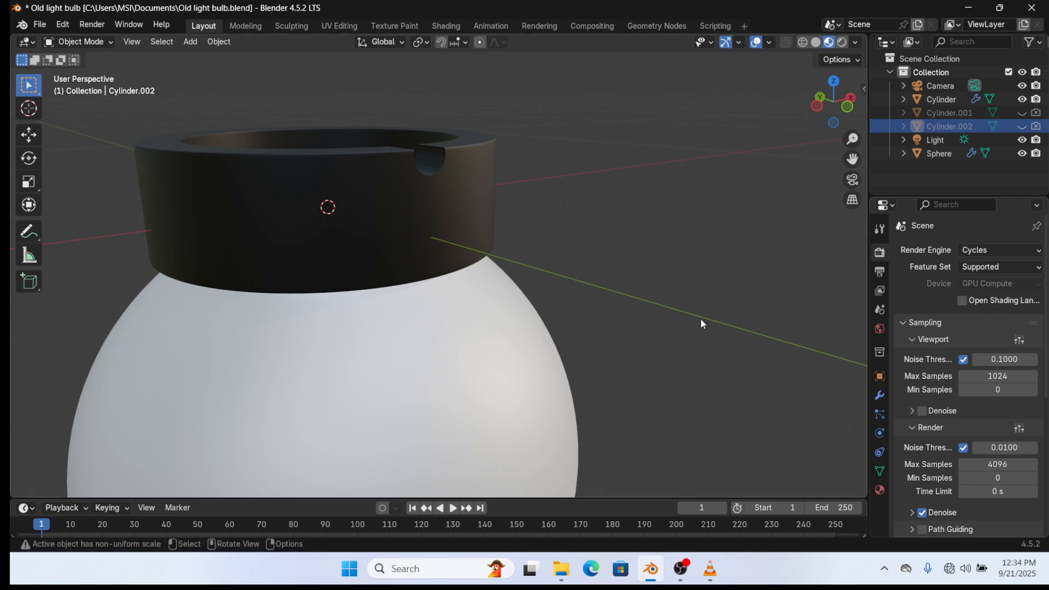
pyautogui.scroll(-3, 700, 319)
# - Switch the viewport to Rendered shading and show the sphere's material settings
pyautogui.click(842, 42)
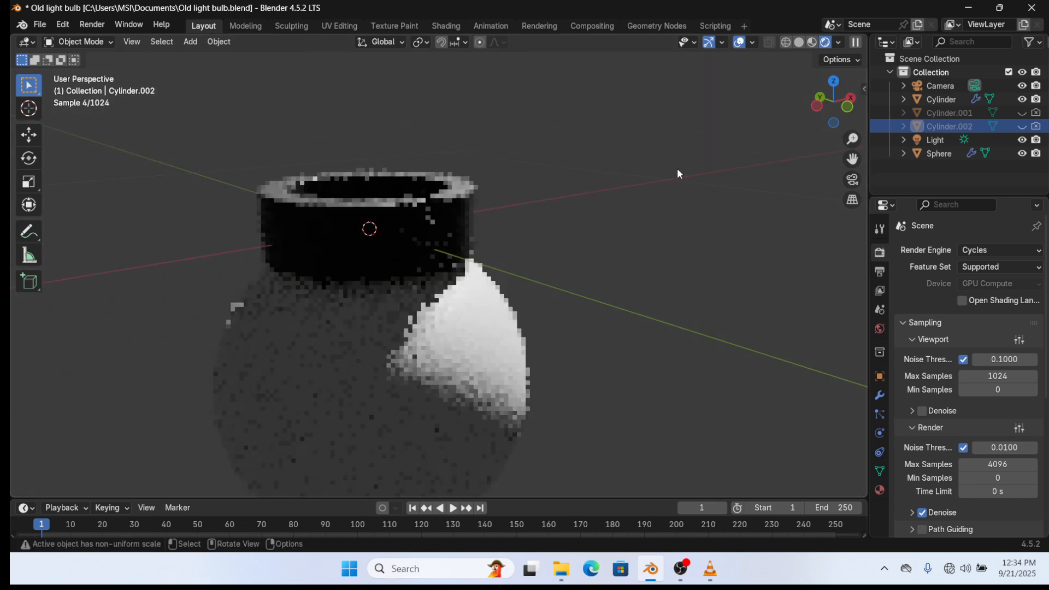
pyautogui.moveTo(677, 168); pyautogui.dragTo(582, 230, button='middle')
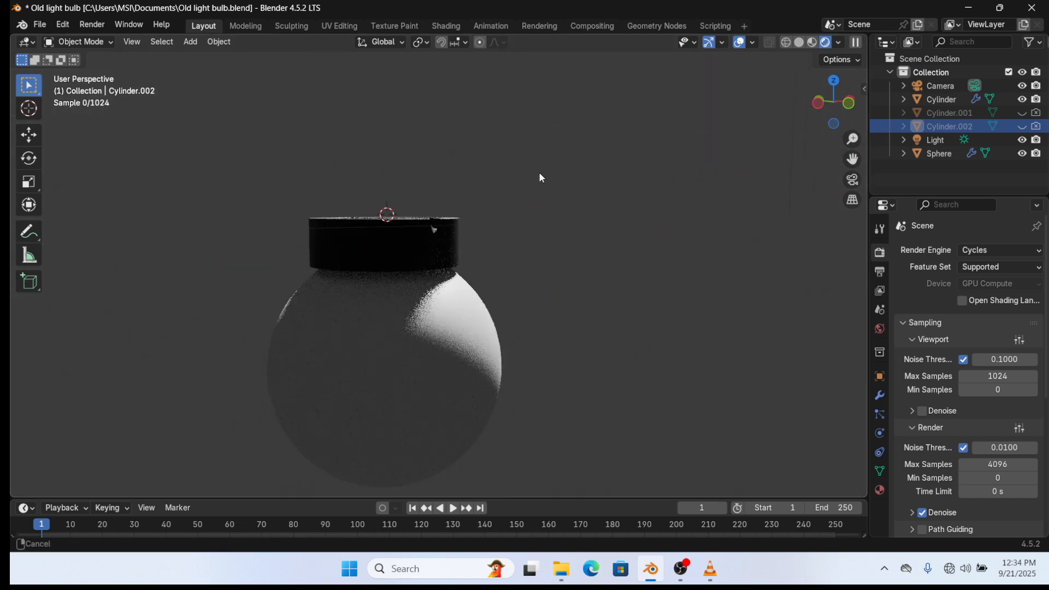
pyautogui.moveTo(539, 171); pyautogui.dragTo(549, 257, button='middle')
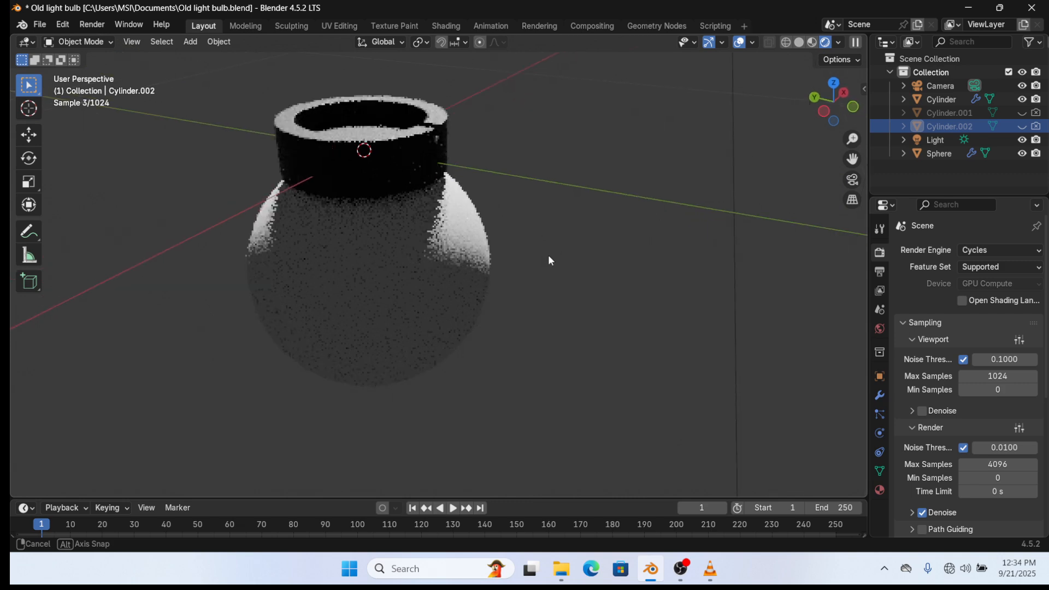
pyautogui.click(549, 260)
pyautogui.click(880, 489)
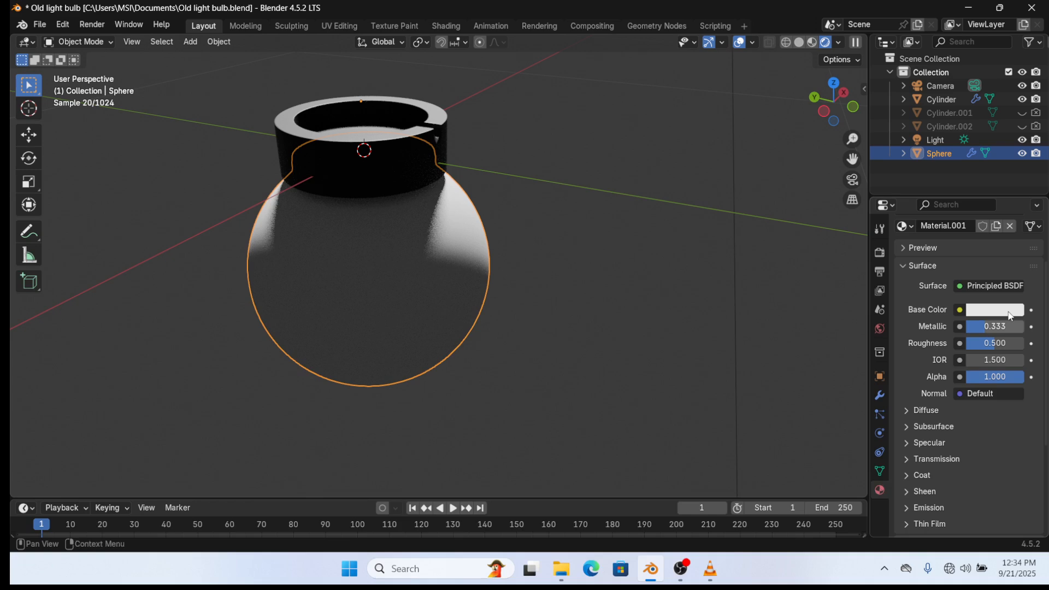
# - Brighten the World background color to light grey, Value about 0.56
pyautogui.click(880, 329)
pyautogui.click(982, 334)
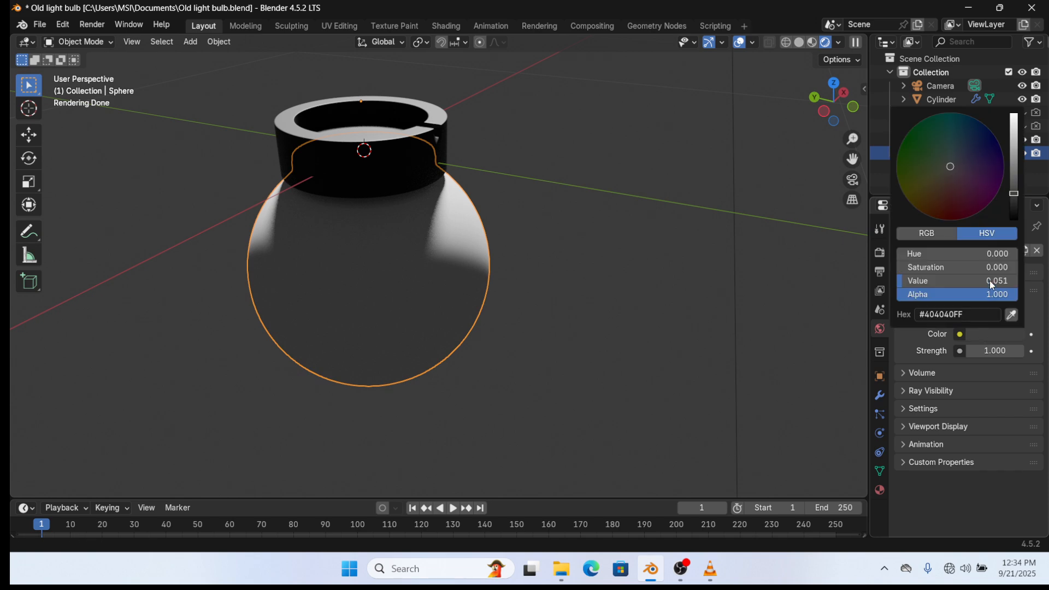
pyautogui.moveTo(460, 241); pyautogui.dragTo(451, 220, button='middle')
pyautogui.click(991, 334)
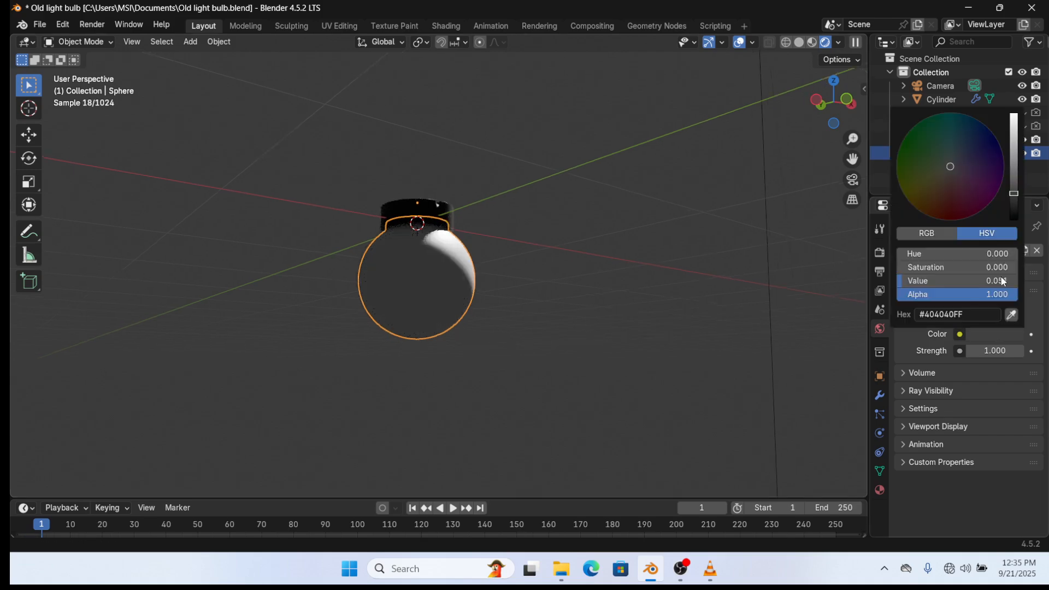
pyautogui.moveTo(1004, 282)
pyautogui.mouseDown()
pyautogui.moveTo(1041, 282)
pyautogui.moveTo(1022, 281)
pyautogui.mouseUp()
pyautogui.scroll(4, 535, 287)
pyautogui.moveTo(534, 287); pyautogui.dragTo(569, 264, button='middle')
pyautogui.click(557, 297)
# - Save Old light bulb.blend, inspect the brightened preview, and select the sphere
pyautogui.hotkey('ctrl', 's')
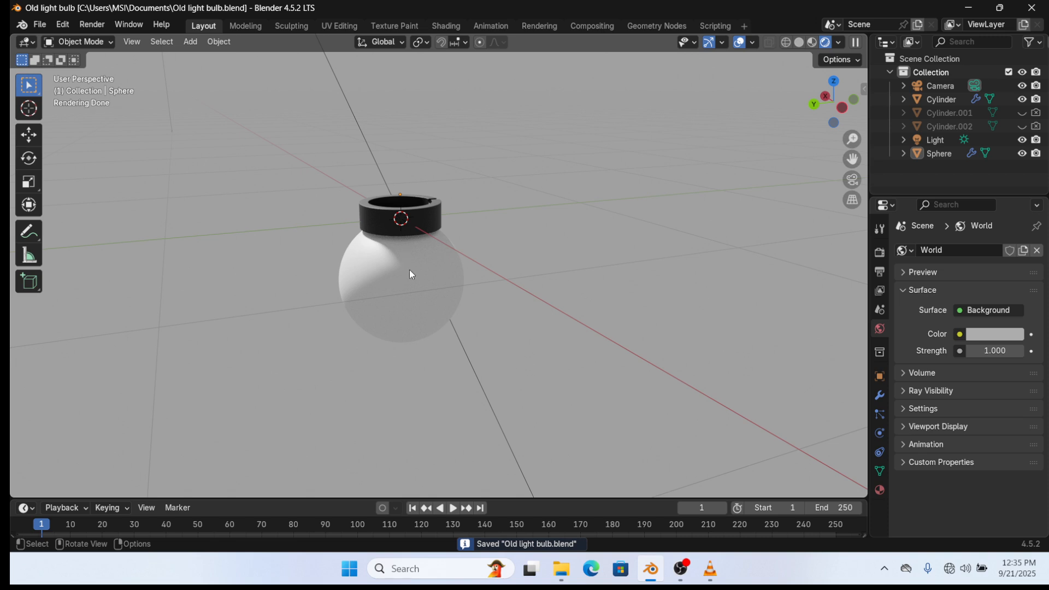
pyautogui.scroll(-5, 469, 232)
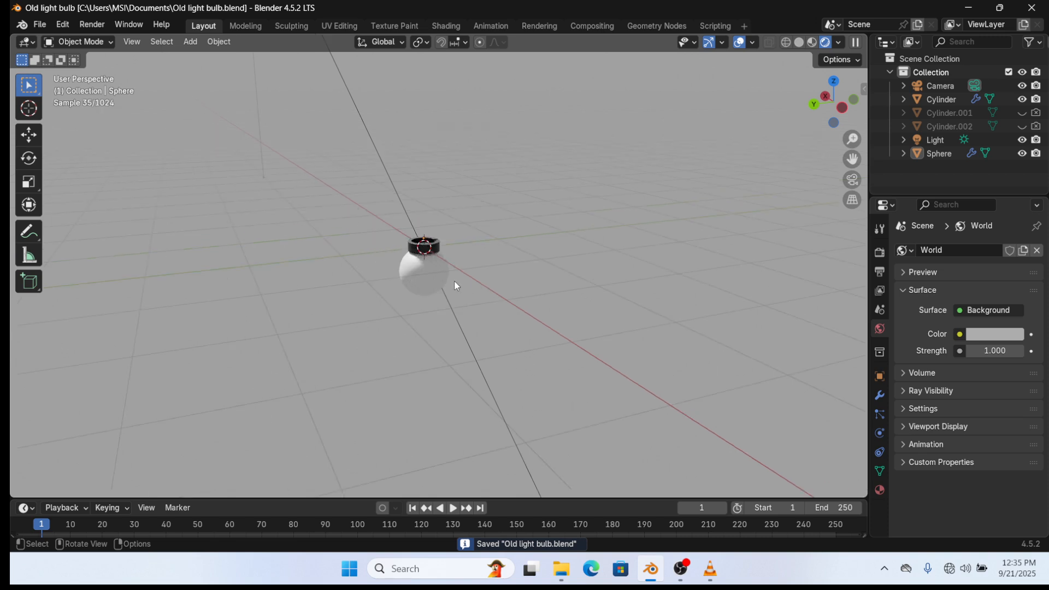
pyautogui.scroll(3, 456, 281)
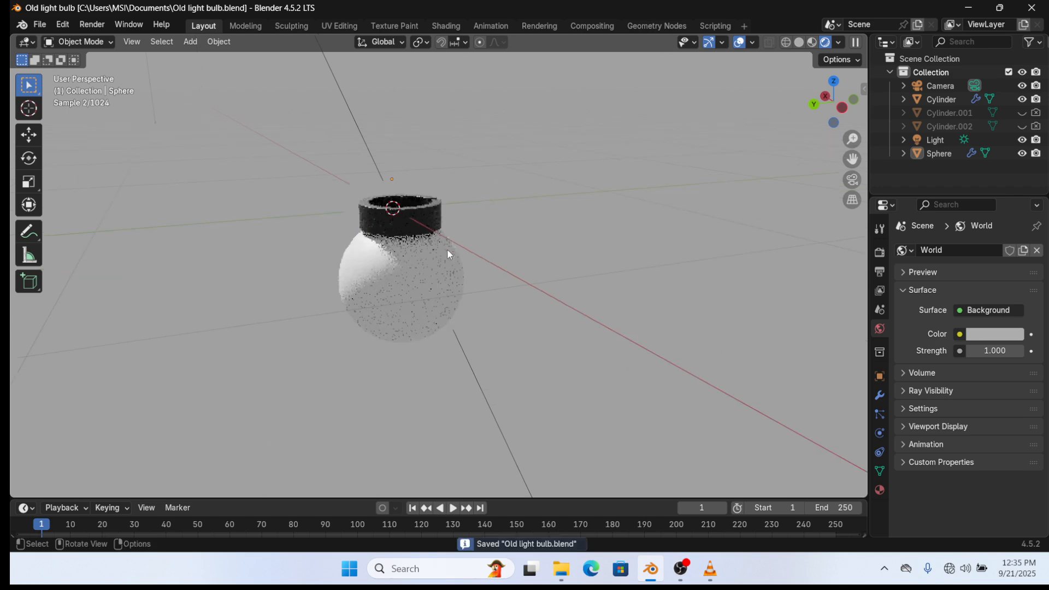
pyautogui.scroll(3, 447, 248)
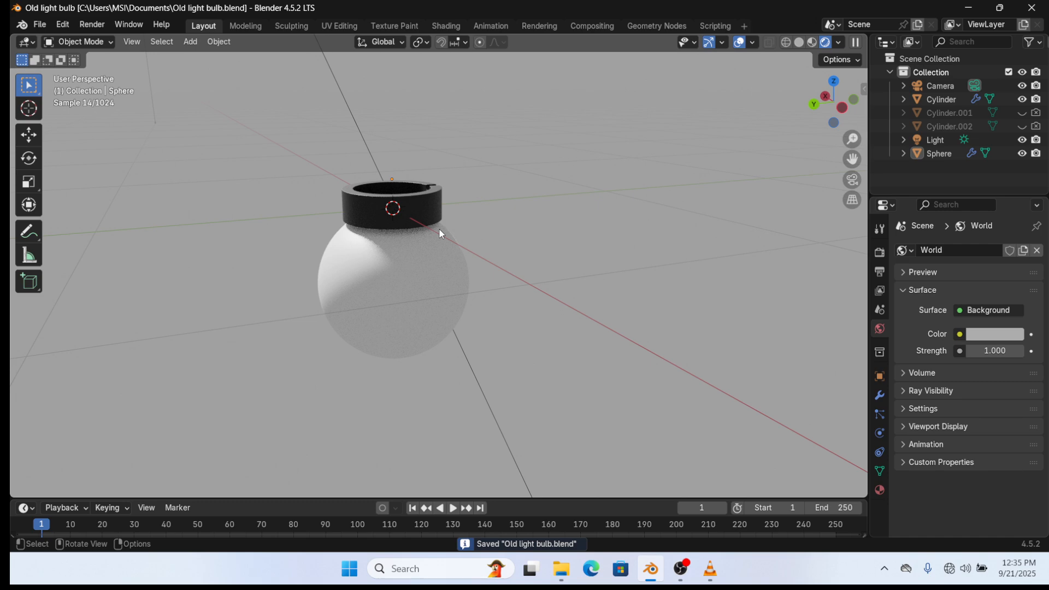
pyautogui.moveTo(441, 234); pyautogui.dragTo(416, 262, button='middle')
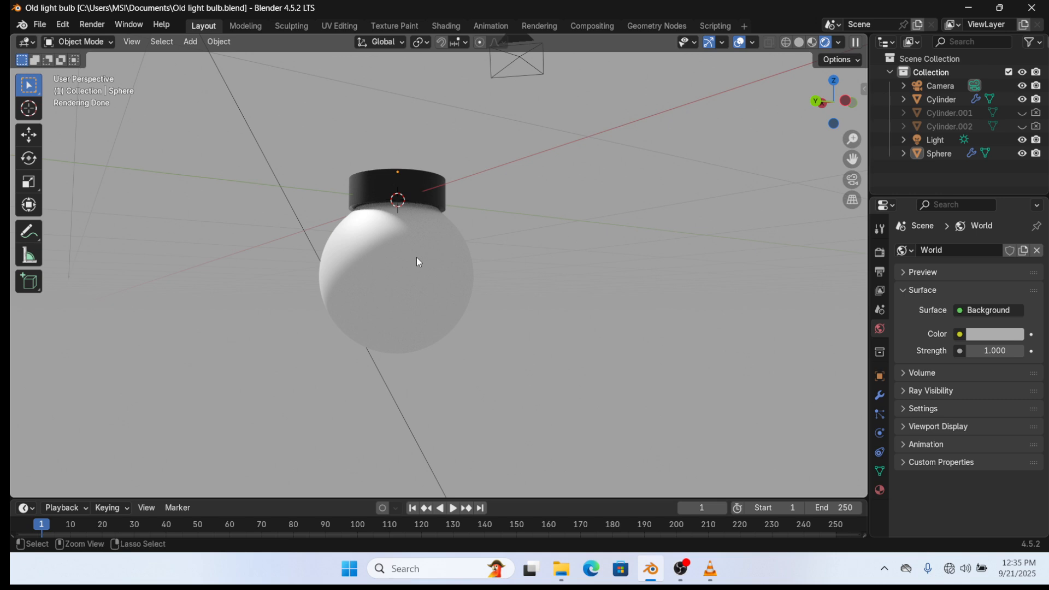
pyautogui.hotkey('ctrl', 's')
pyautogui.moveTo(396, 261); pyautogui.dragTo(456, 235, button='middle')
pyautogui.click(447, 250)
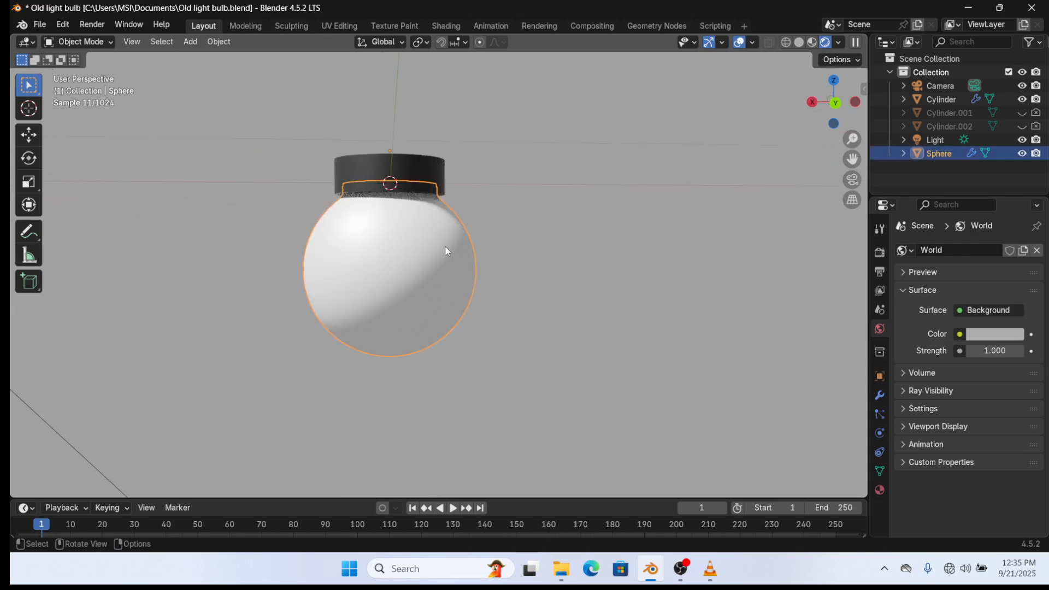
# - Try a Glossy BSDF surface on the sphere, then undo back to Principled BSDF
pyautogui.click(880, 491)
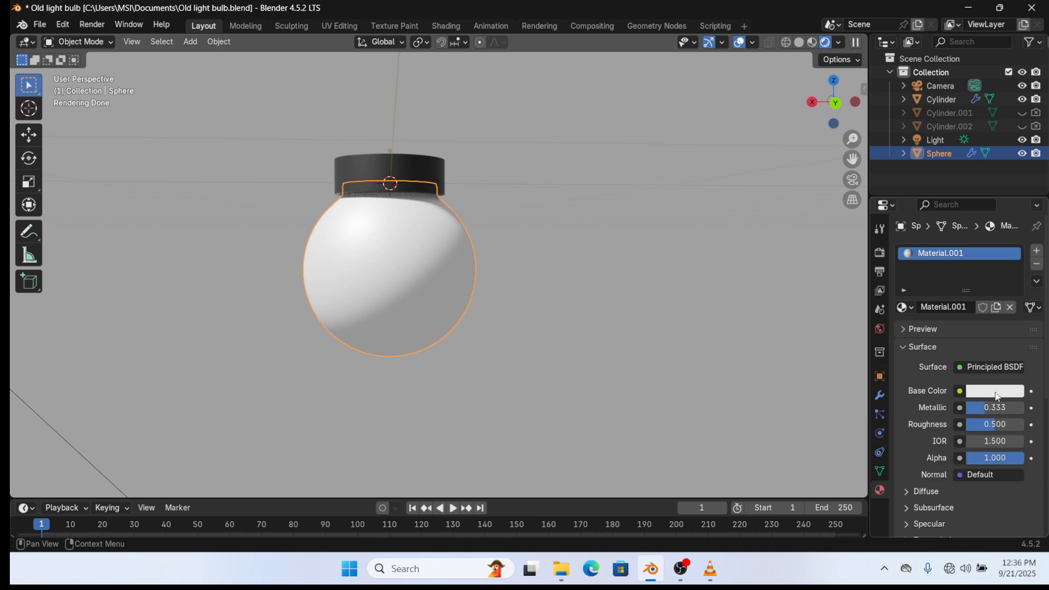
pyautogui.click(1001, 367)
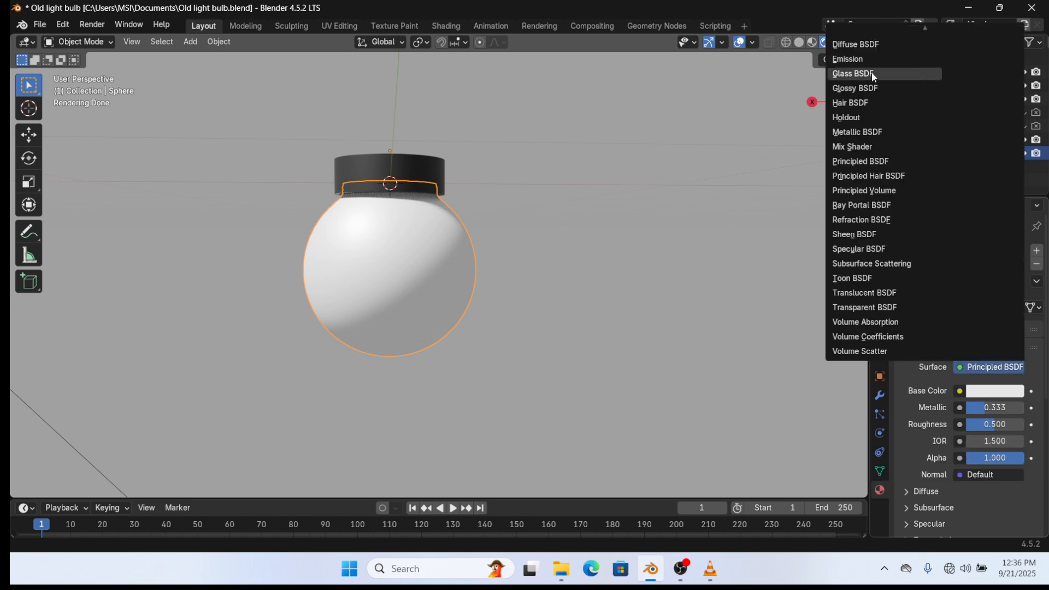
pyautogui.click(873, 88)
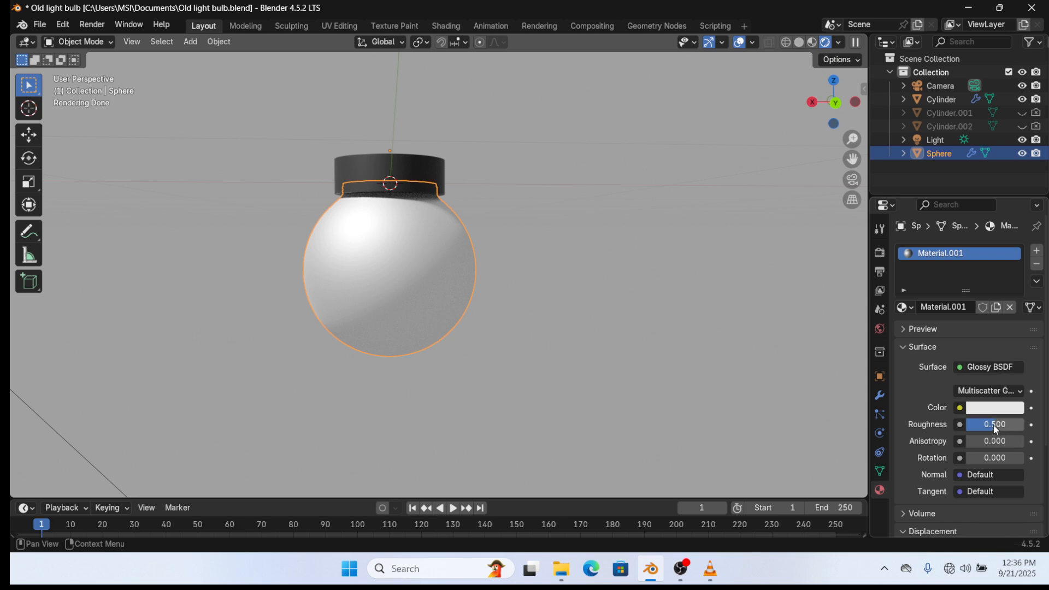
pyautogui.moveTo(997, 429)
pyautogui.mouseDown()
pyautogui.moveTo(985, 429)
pyautogui.moveTo(1006, 429)
pyautogui.moveTo(989, 427)
pyautogui.mouseUp()
pyautogui.press('BackSpace')
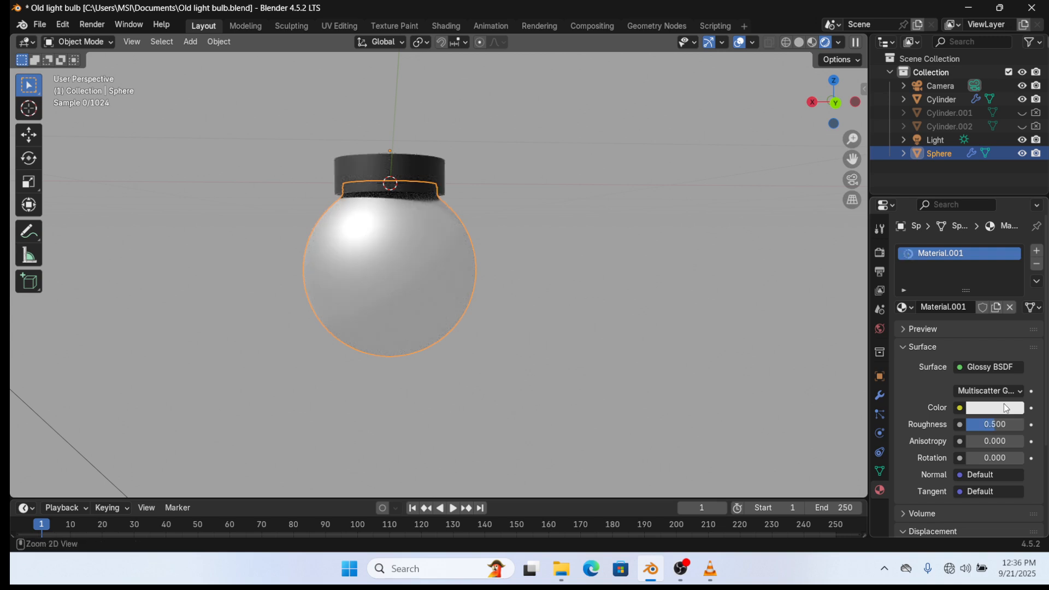
pyautogui.hotkey('ctrl', 'z')
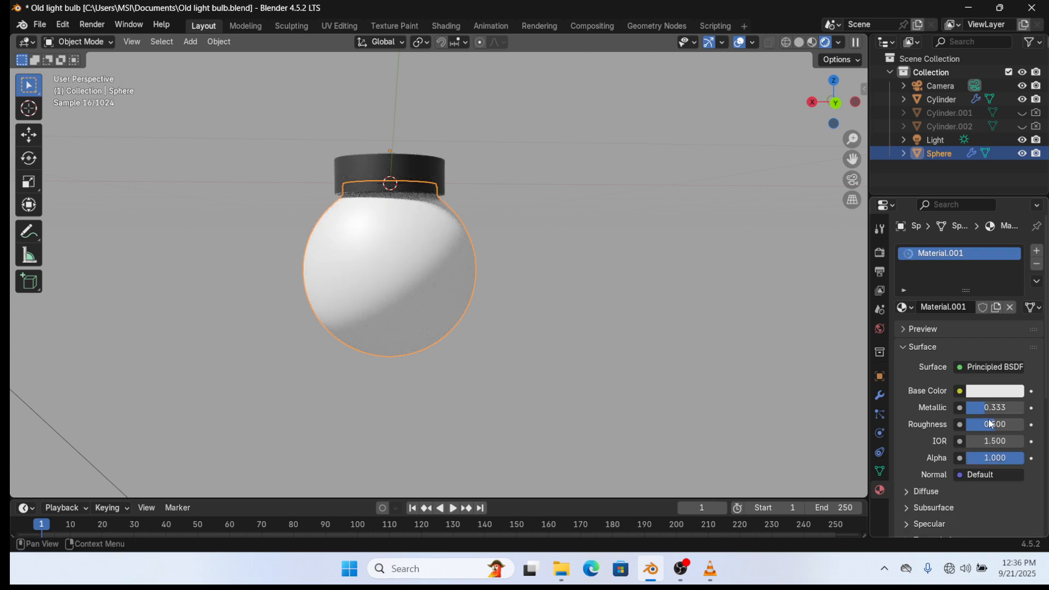
# - Lower the sphere's roughness to 0.167 for a glossier finish and save the file
pyautogui.moveTo(991, 424); pyautogui.dragTo(978, 424)
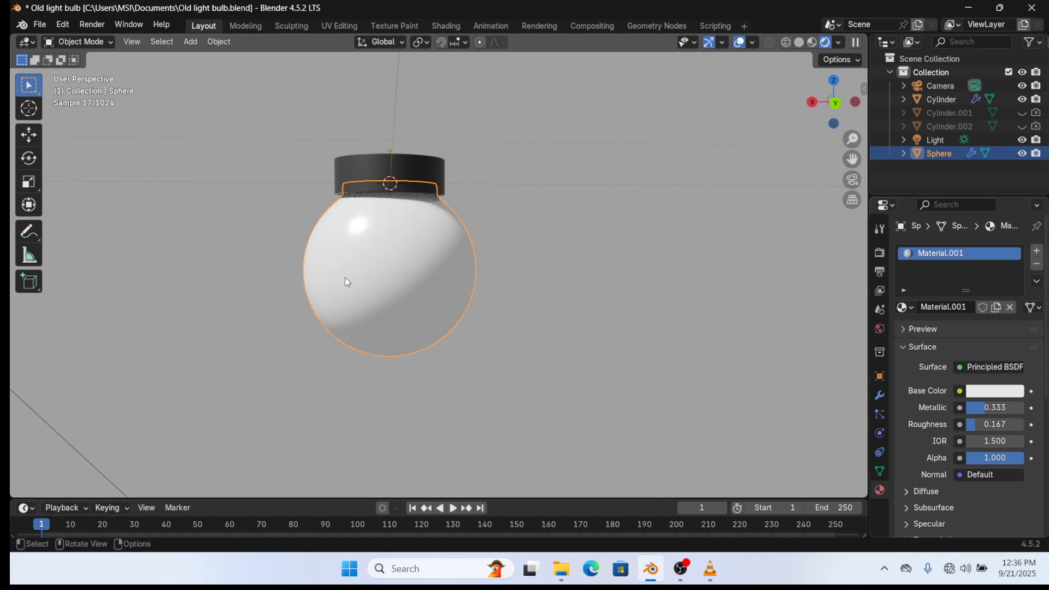
pyautogui.hotkey('alt', 'a')
pyautogui.moveTo(345, 277); pyautogui.dragTo(519, 275, button='middle')
pyautogui.hotkey('ctrl', 's')
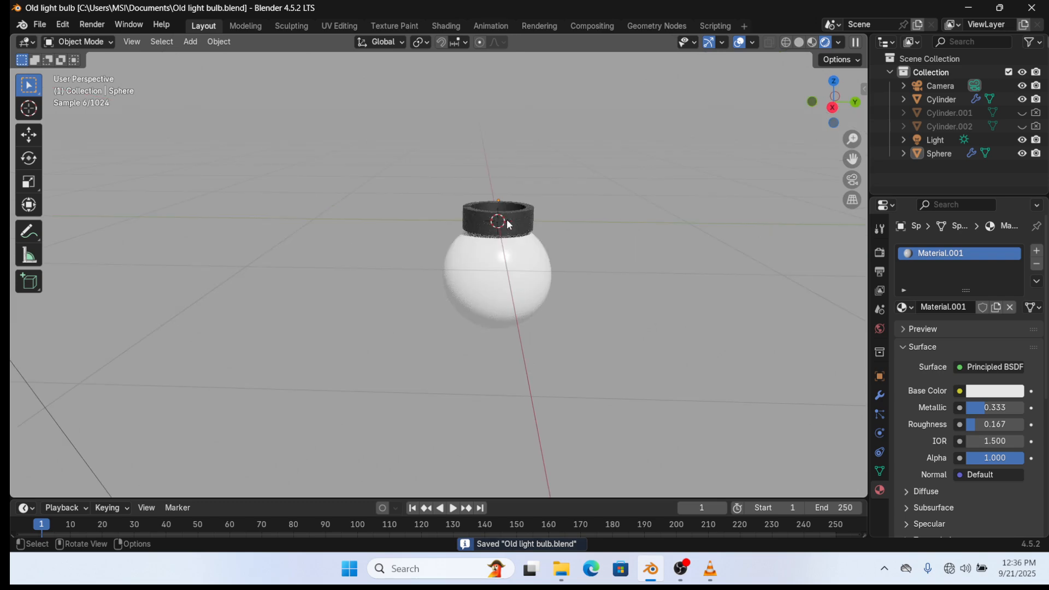
# - Set the black cap material's Metallic value to 0.481
pyautogui.click(508, 225)
pyautogui.moveTo(989, 407); pyautogui.dragTo(984, 424)
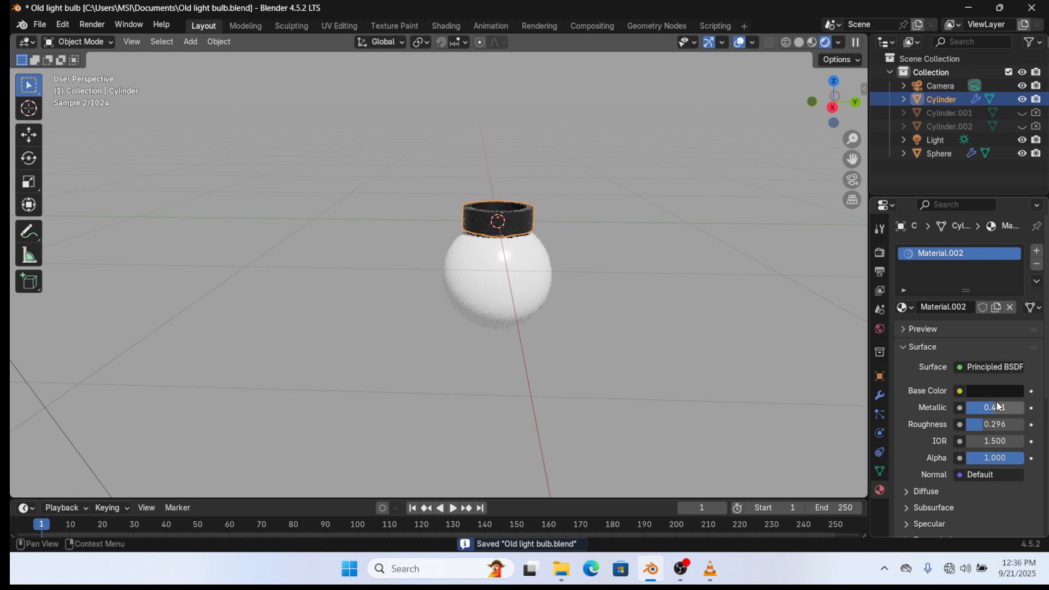
pyautogui.scroll(3, 548, 268)
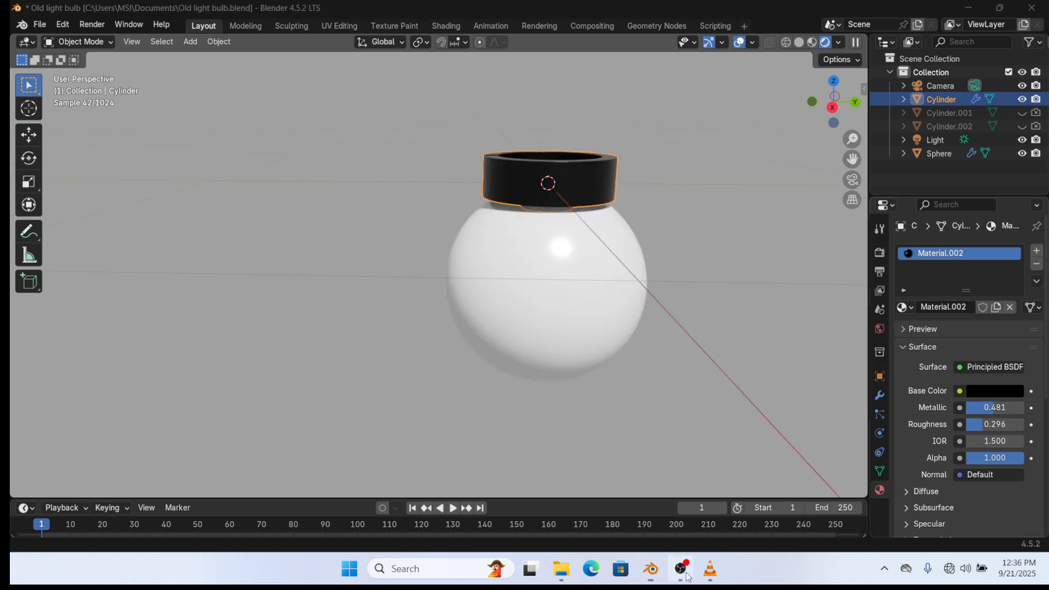